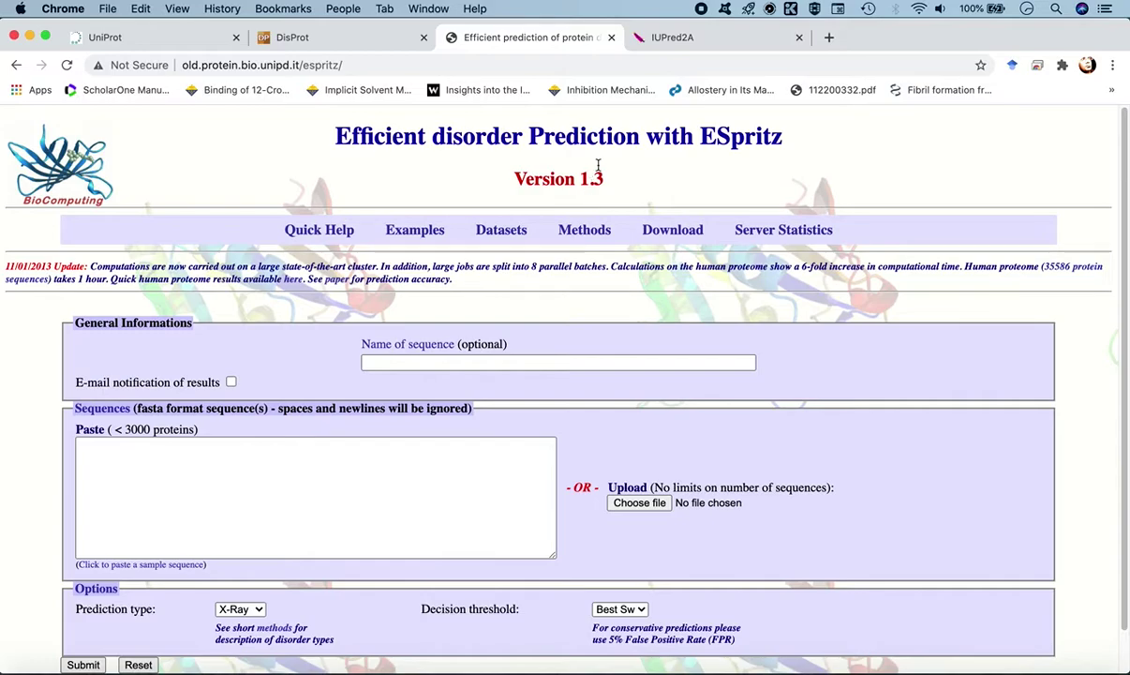
Step: Compare the IUPred2A and ESpritz disorder prediction pages, including ESpritz's sequence input and prediction options
{"action": "left_click", "coordinate": [634, 37]}
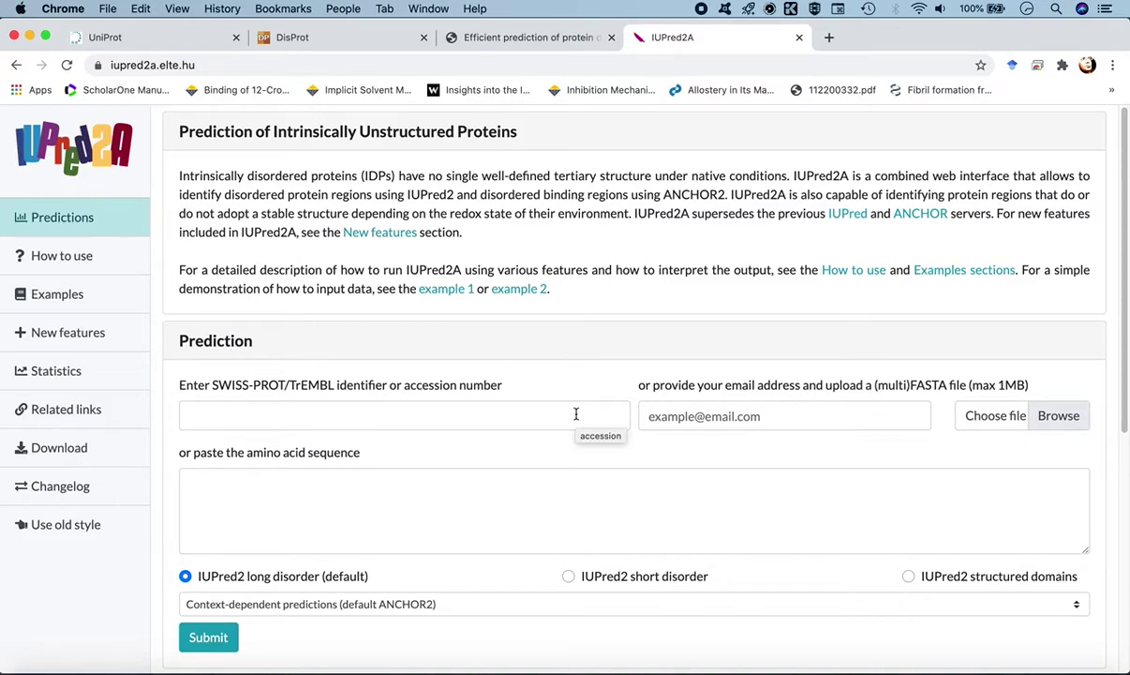
{"action": "left_click", "coordinate": [506, 40]}
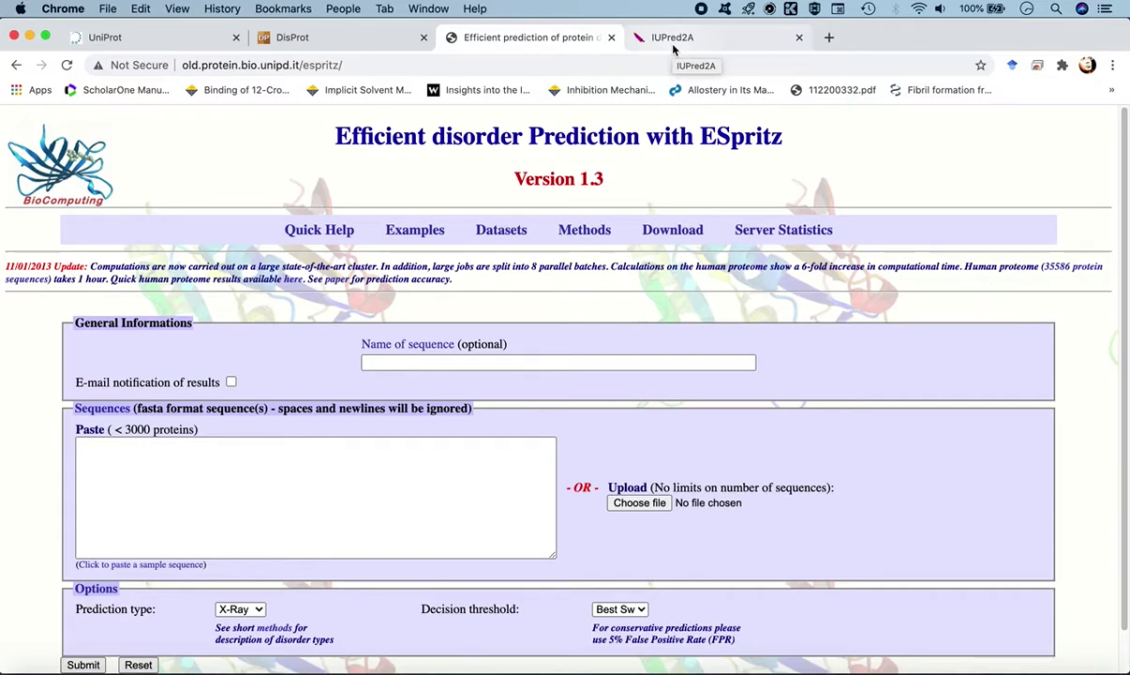
{"action": "left_click", "coordinate": [673, 40]}
{"action": "left_click", "coordinate": [513, 37]}
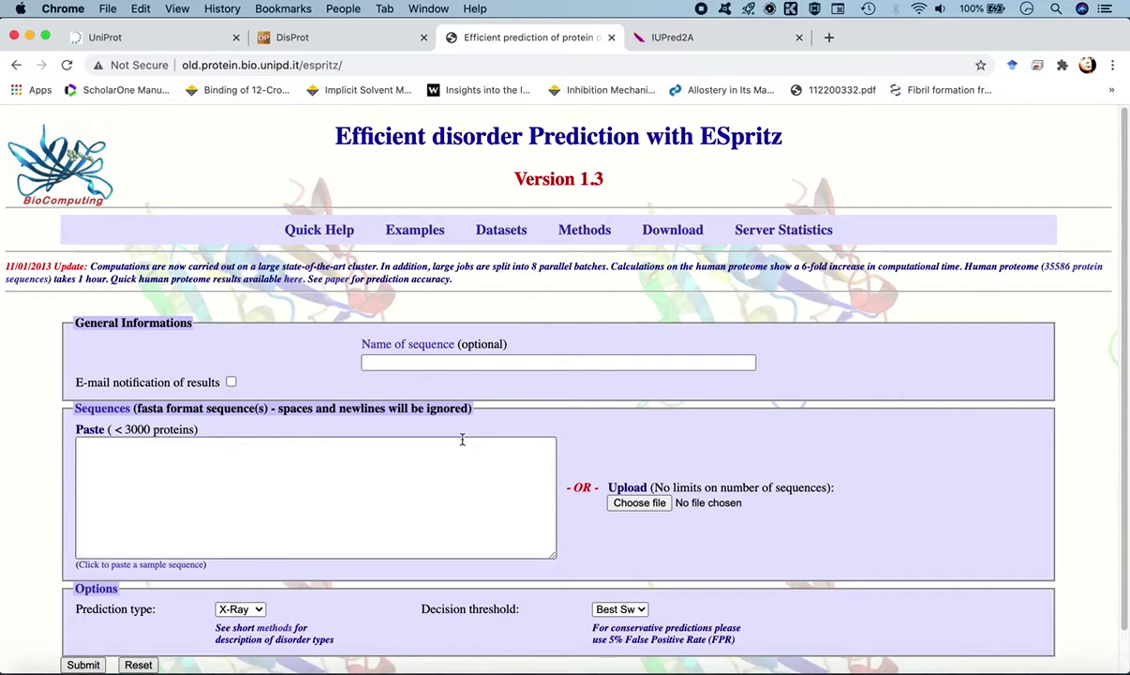
{"action": "scroll", "coordinate": [462, 438], "scroll_direction": "down", "scroll_amount": 2}
{"action": "scroll", "coordinate": [462, 439], "scroll_direction": "down", "scroll_amount": 1}
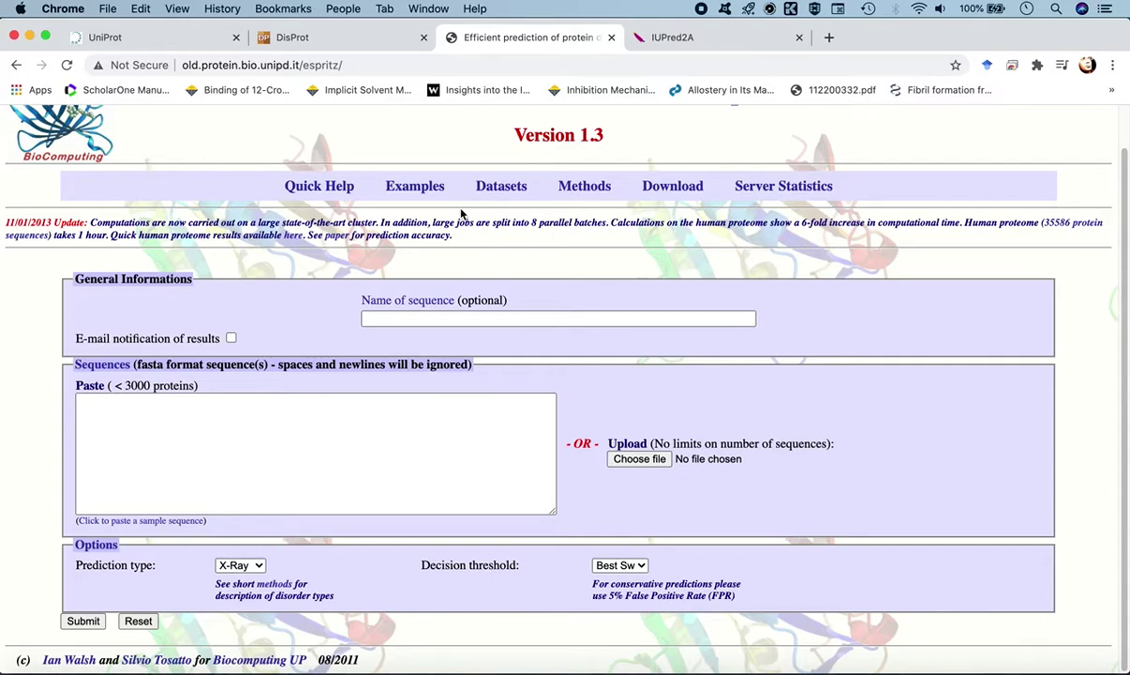
Step: View the DisProt and UniProt home pages and read DisProt's introduction to intrinsically disordered proteins
{"action": "left_click", "coordinate": [336, 42]}
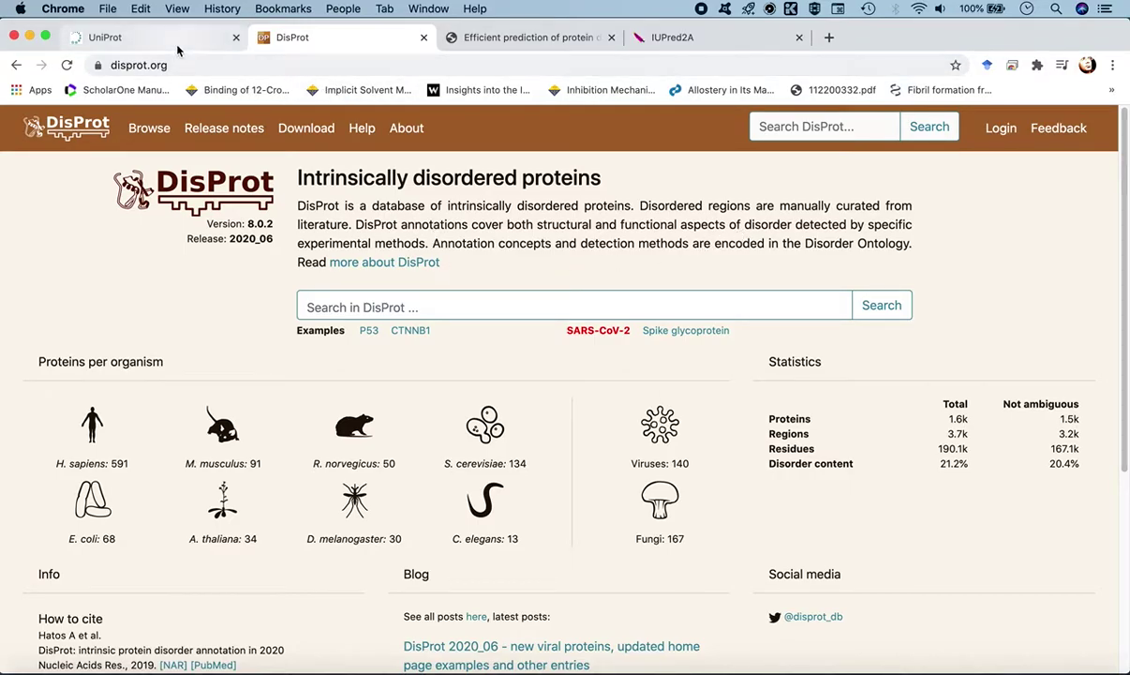
{"action": "left_click", "coordinate": [105, 38]}
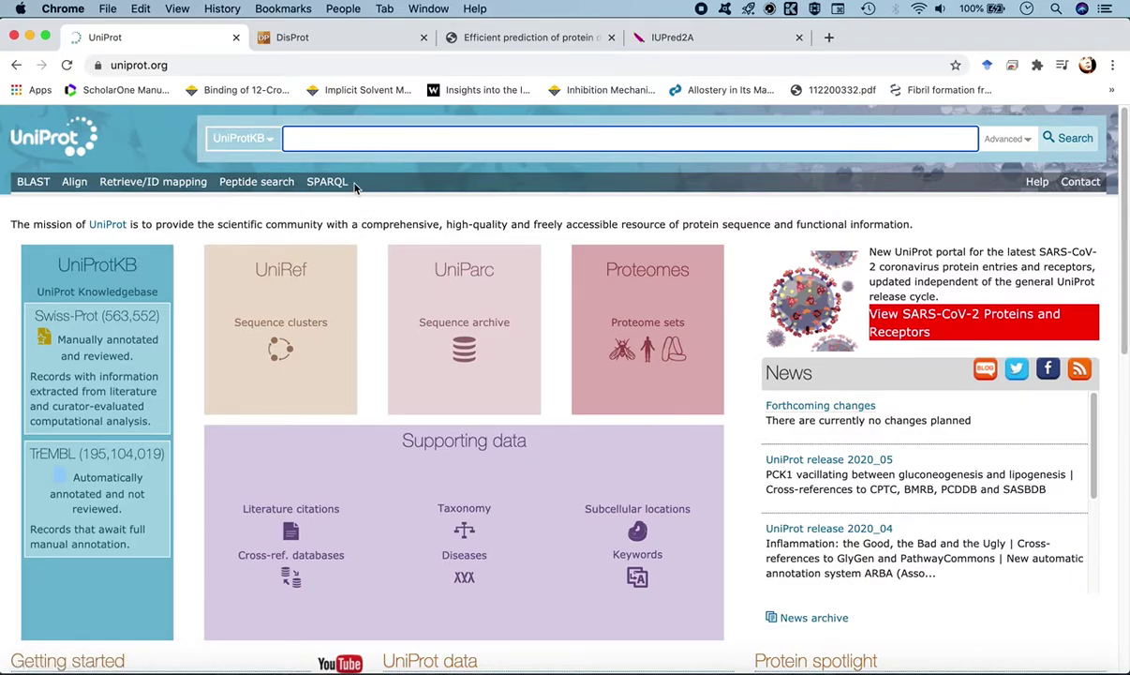
{"action": "left_click", "coordinate": [339, 41]}
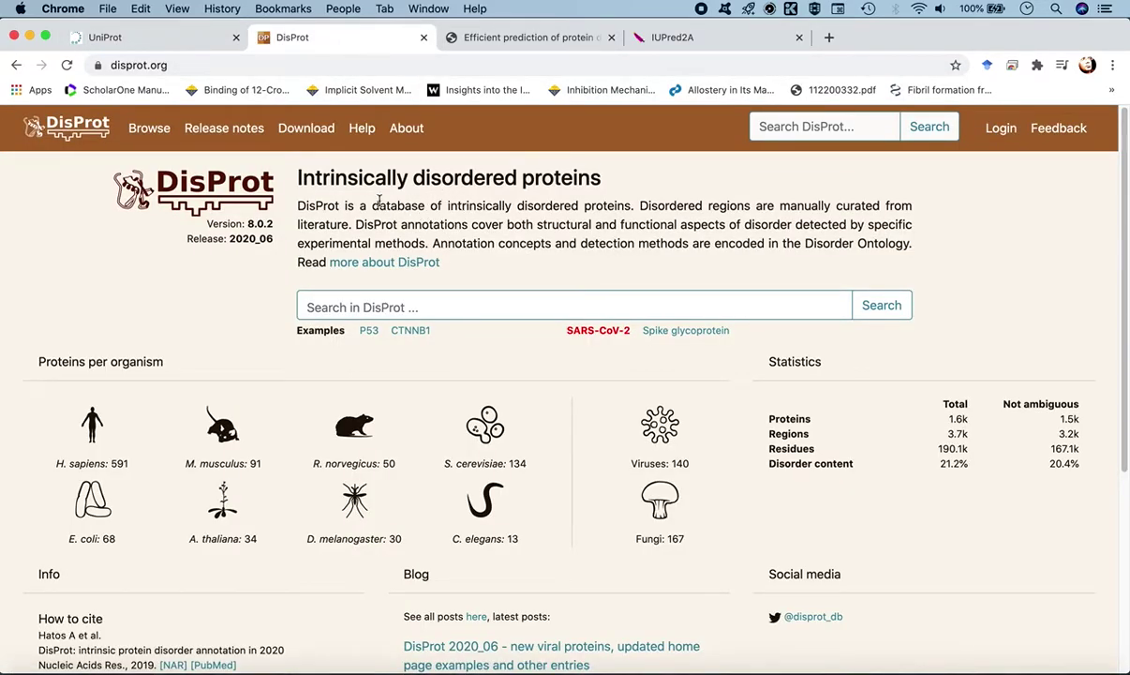
{"action": "left_click_drag", "start_coordinate": [286, 173], "coordinate": [605, 186]}
{"action": "left_click", "coordinate": [541, 265]}
Step: Revisit the ESpritz and IUPred2A prediction servers
{"action": "left_click", "coordinate": [506, 39]}
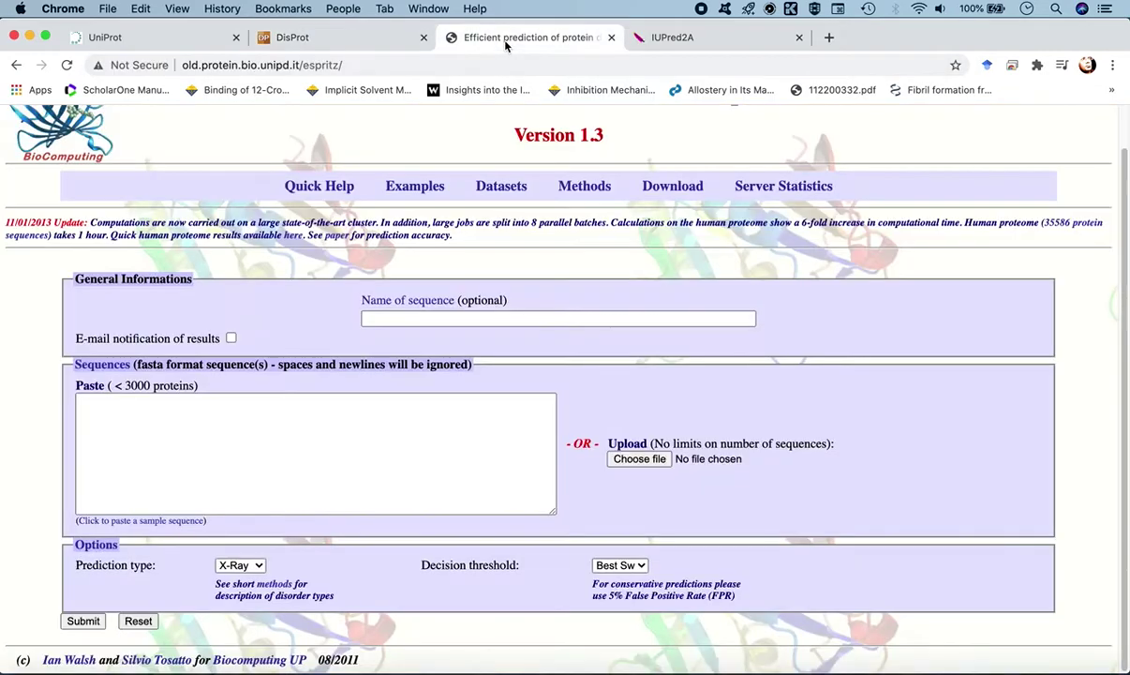
{"action": "left_click", "coordinate": [669, 39]}
{"action": "left_click", "coordinate": [557, 40]}
Step: Review the DisProt home page, from the proteins per organism and statistics down to the info and blog sections
{"action": "left_click", "coordinate": [328, 41]}
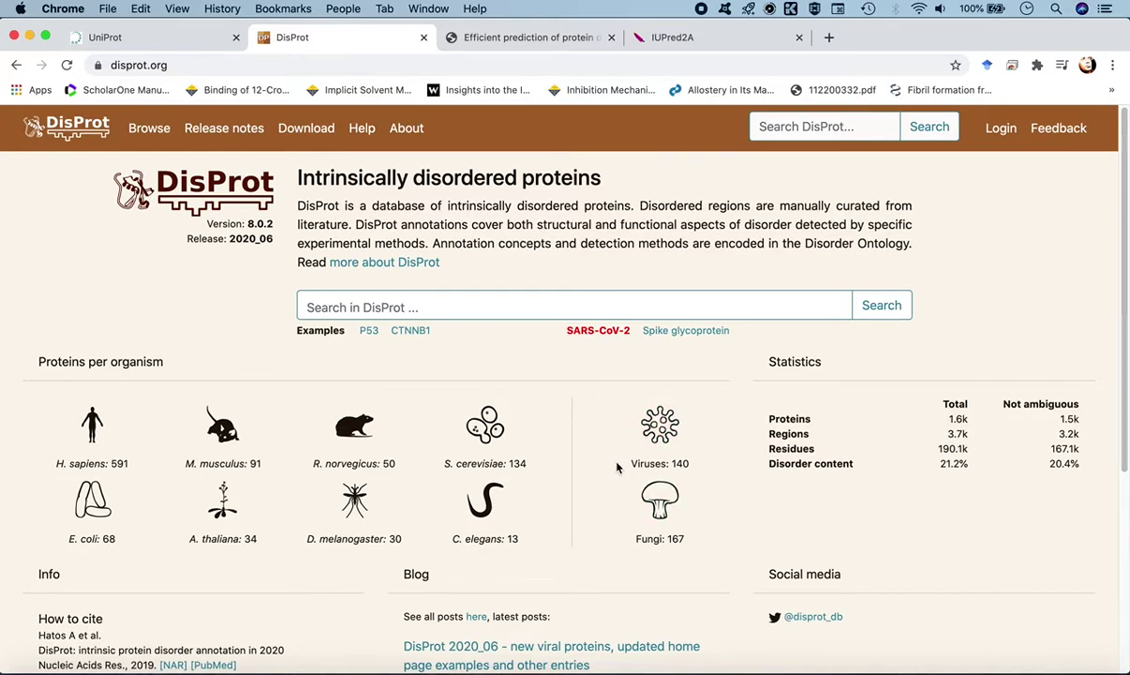
{"action": "scroll", "coordinate": [599, 496], "scroll_direction": "down", "scroll_amount": 3}
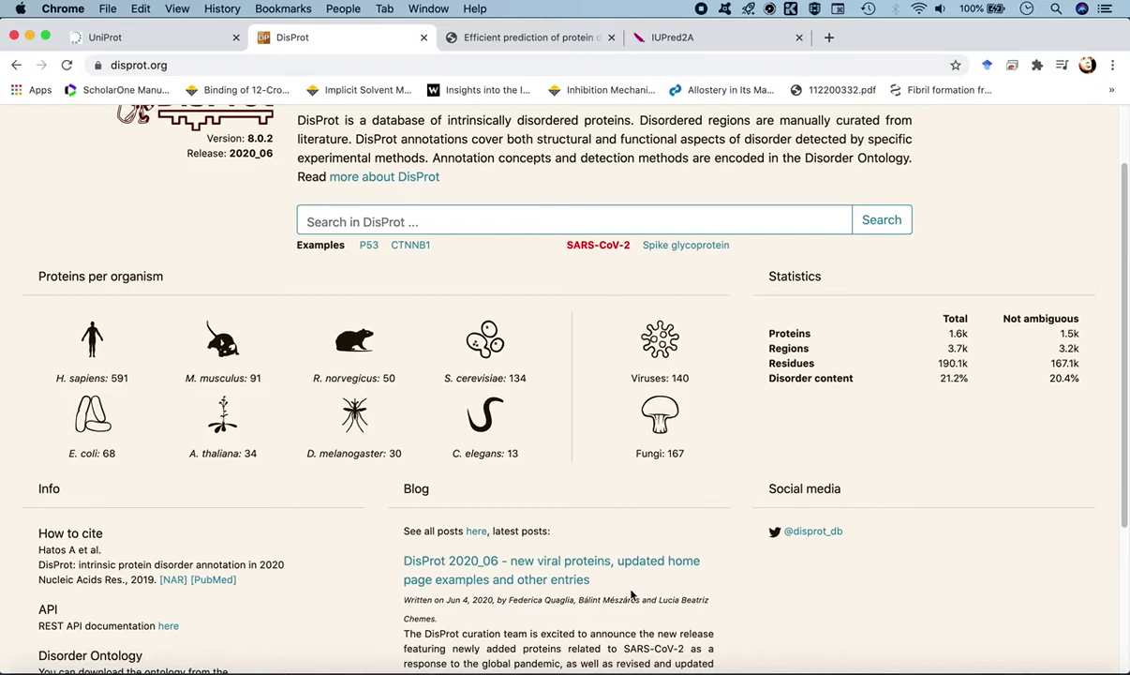
{"action": "scroll", "coordinate": [631, 594], "scroll_direction": "down", "scroll_amount": 5}
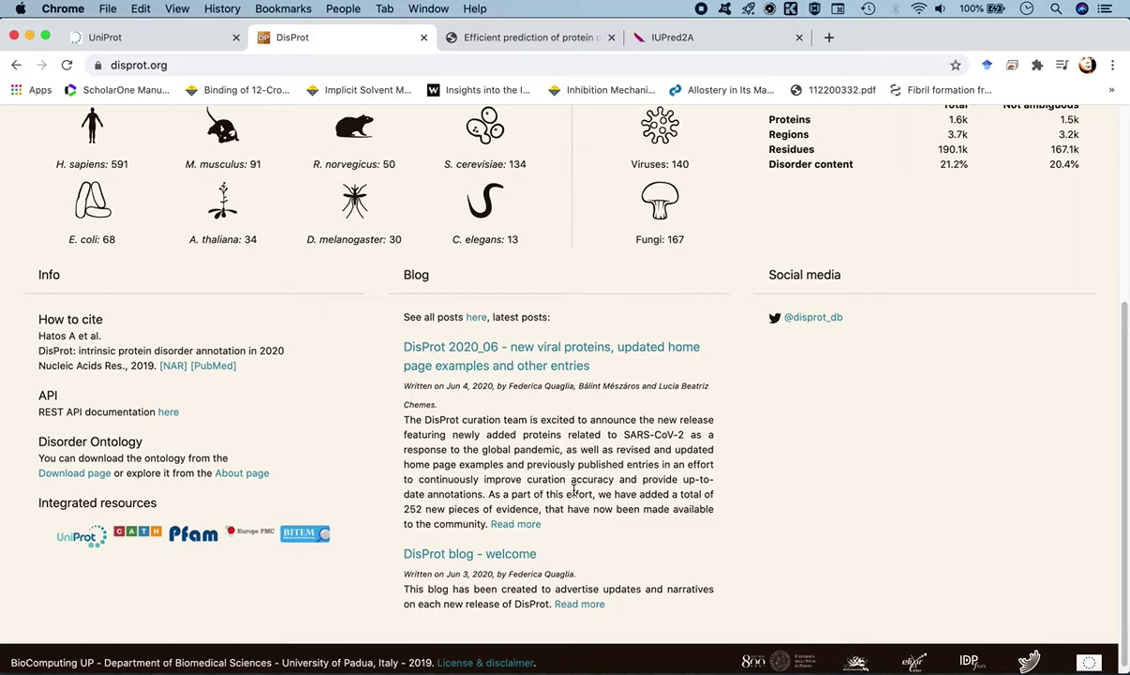
{"action": "scroll", "coordinate": [574, 489], "scroll_direction": "up", "scroll_amount": 5}
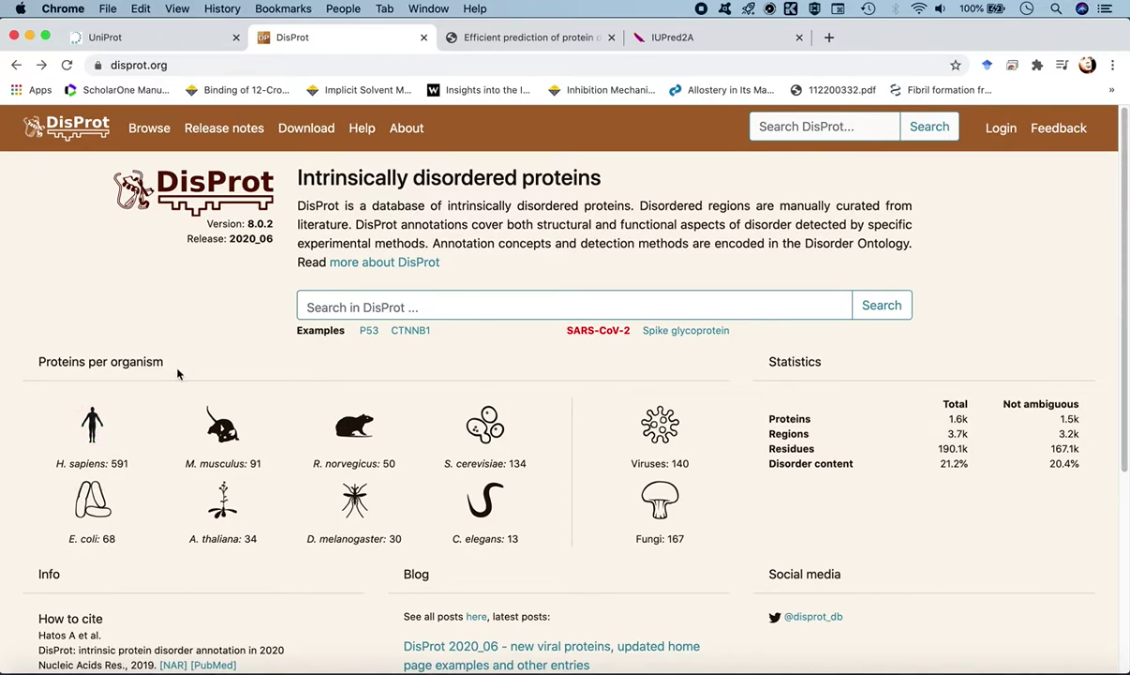
Step: Search the DisProt database for "amyloid"
{"action": "left_click", "coordinate": [365, 308]}
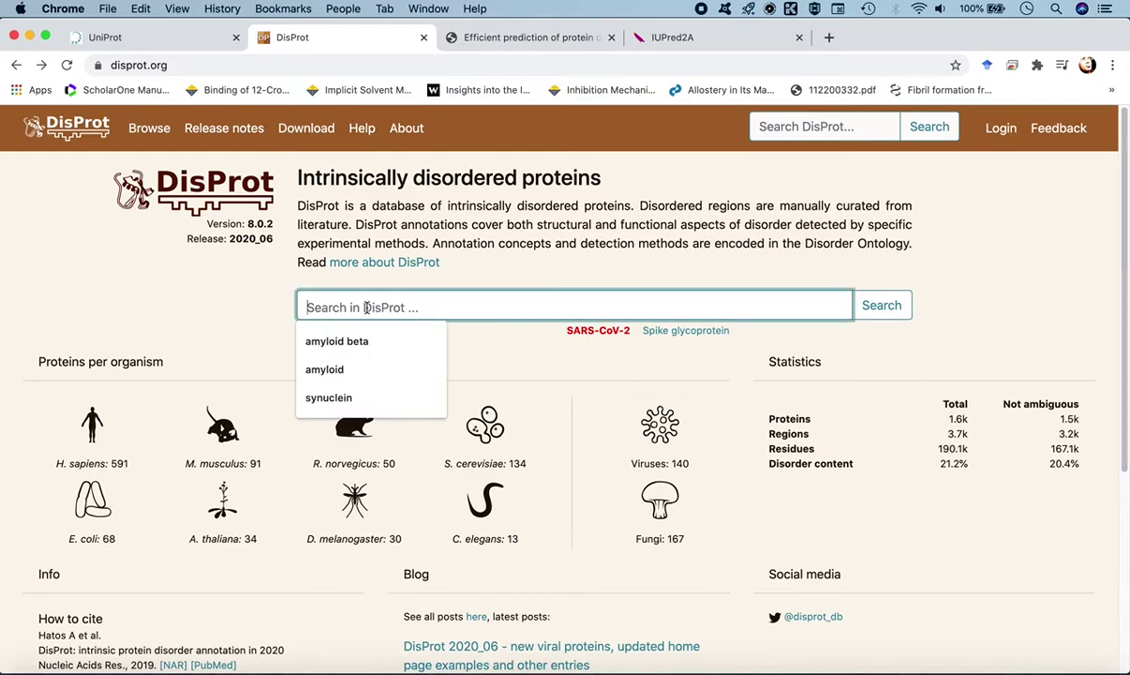
{"action": "type", "text": "amyloid"}
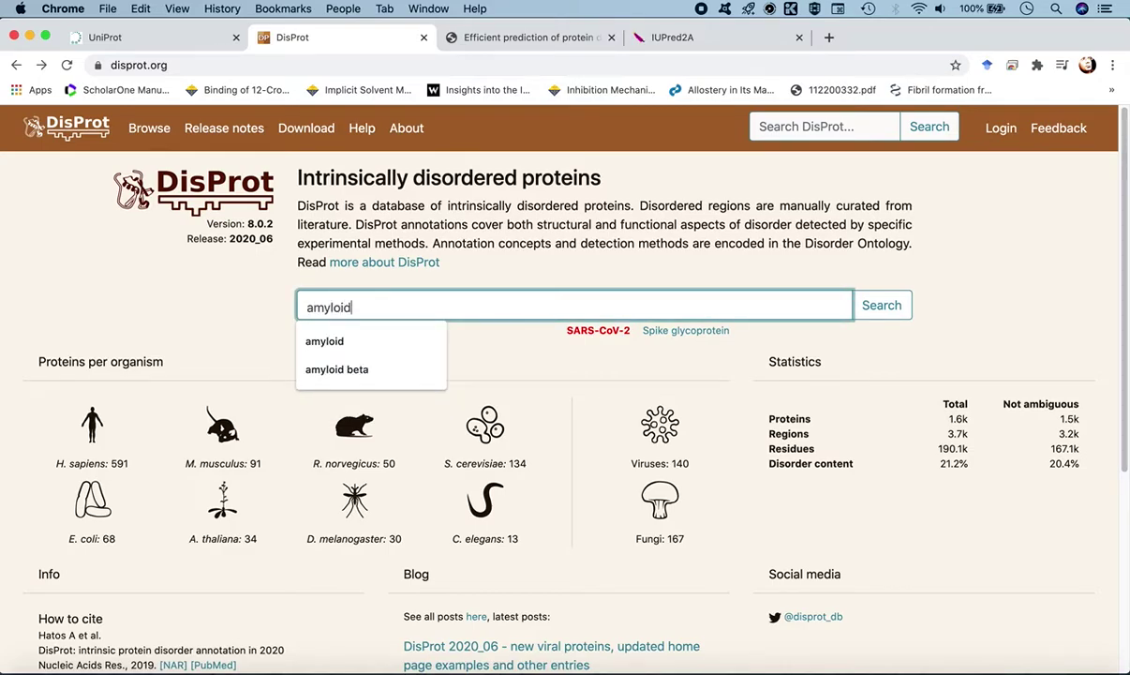
{"action": "left_click", "coordinate": [881, 307]}
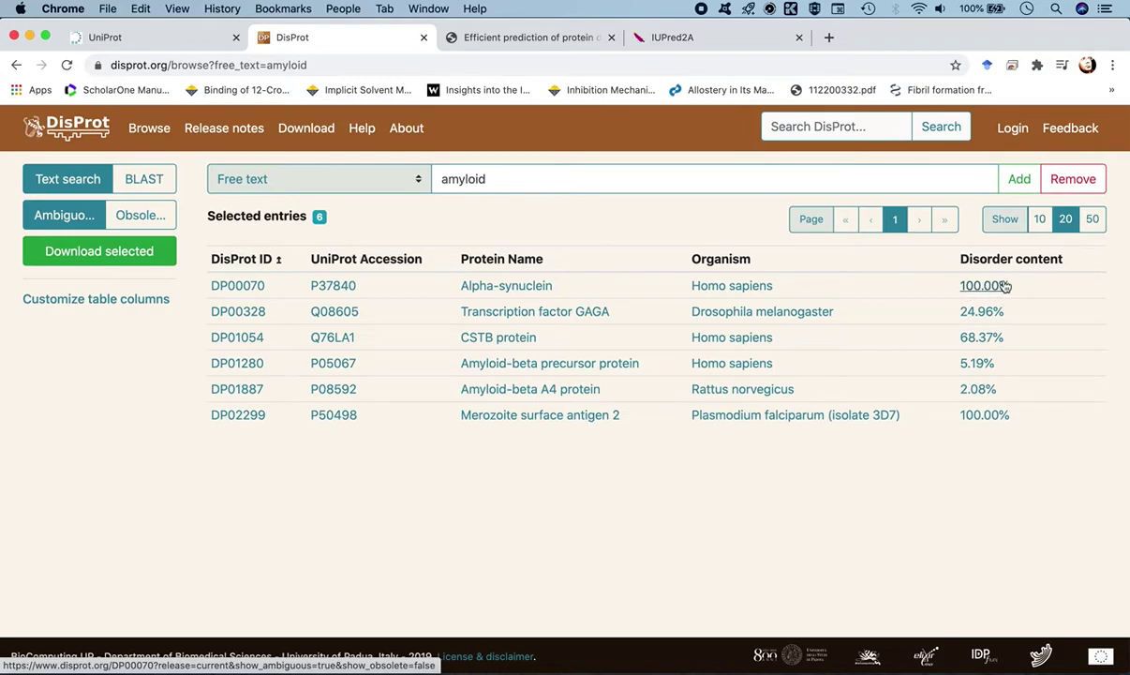
Step: Check the ESpritz and IUPred2A predictor pages against DisProt's amyloid search results
{"action": "left_click", "coordinate": [524, 37]}
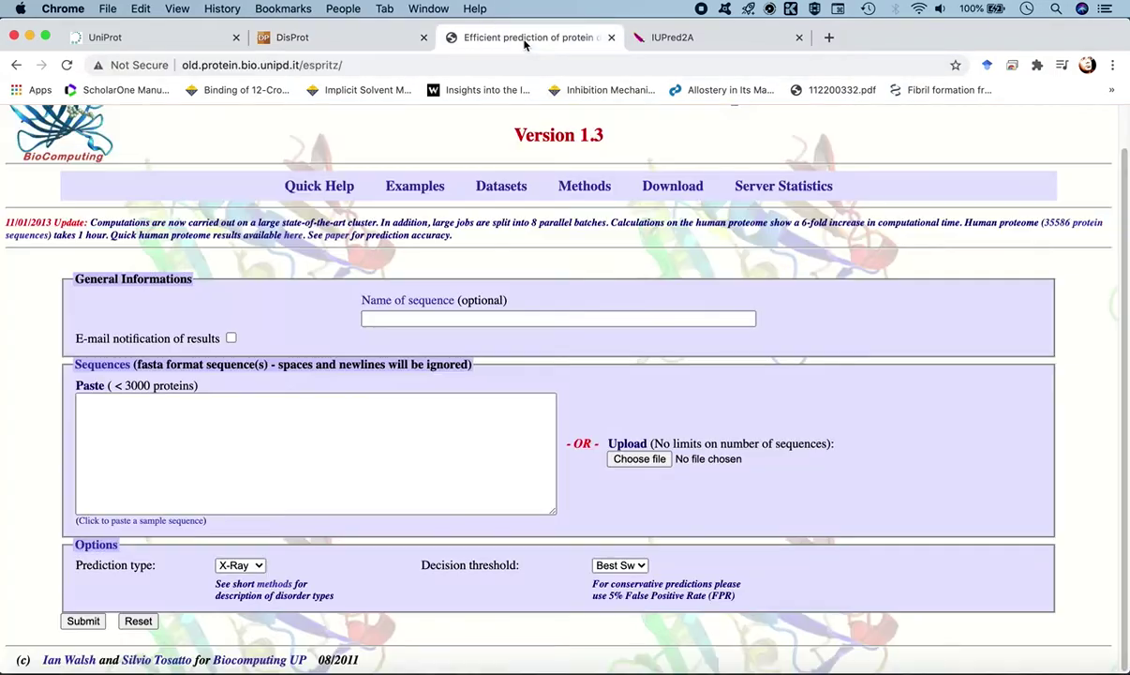
{"action": "left_click", "coordinate": [674, 38]}
{"action": "left_click", "coordinate": [496, 41]}
{"action": "left_click", "coordinate": [310, 36]}
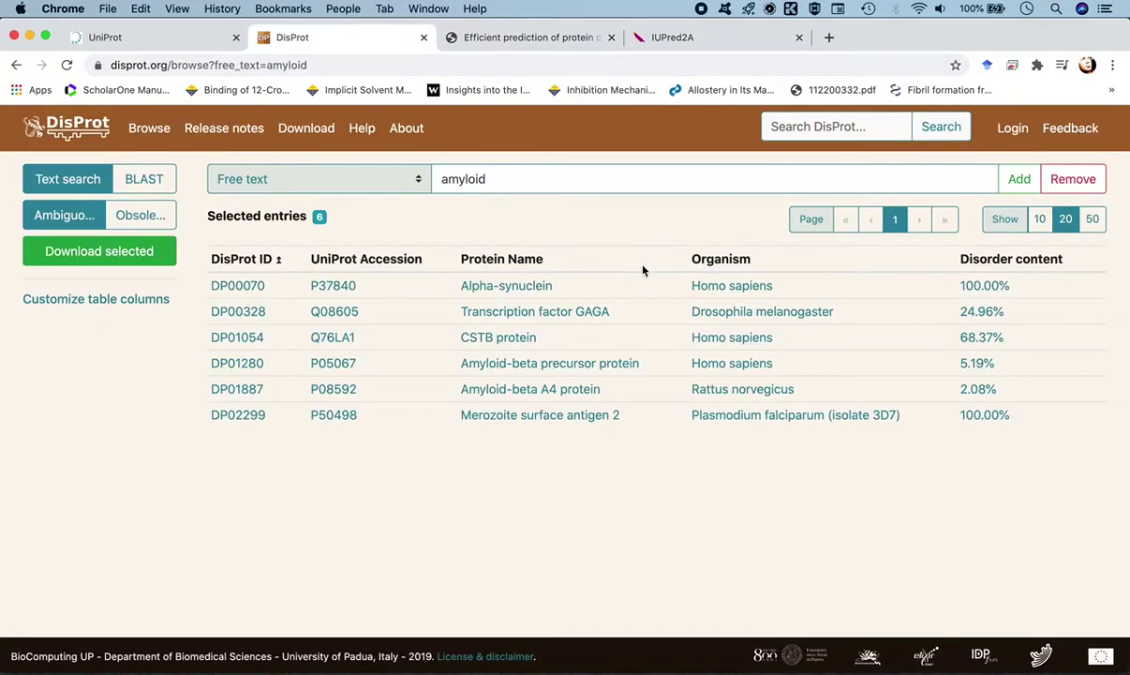
{"action": "left_click", "coordinate": [530, 39]}
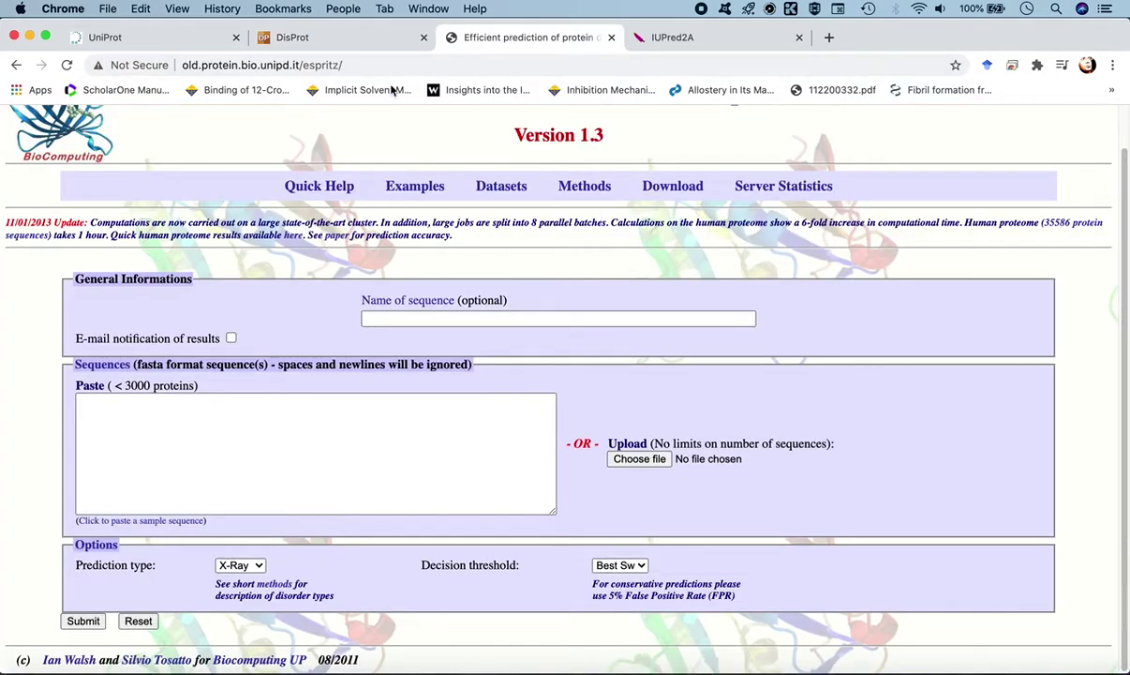
Step: Open the human Amyloid-beta precursor protein entry DP01280 in DisProt and inspect its domain and DisProt consensus regions
{"action": "left_click", "coordinate": [345, 39]}
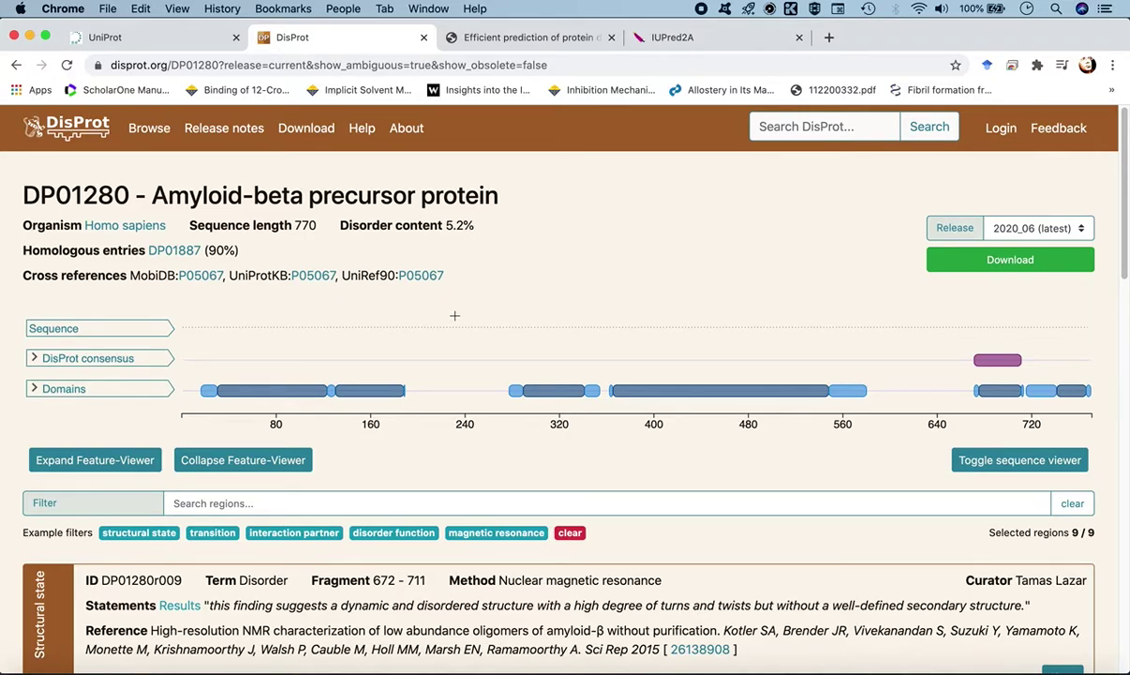
{"action": "left_click", "coordinate": [272, 394]}
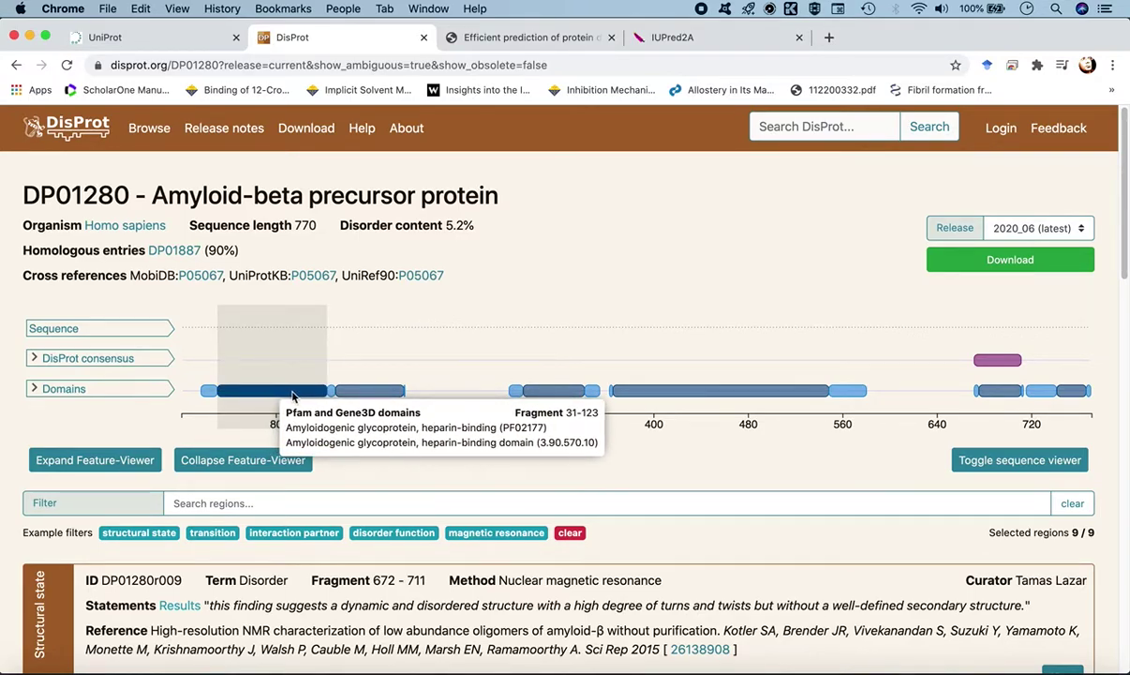
{"action": "mouse_move", "coordinate": [330, 397]}
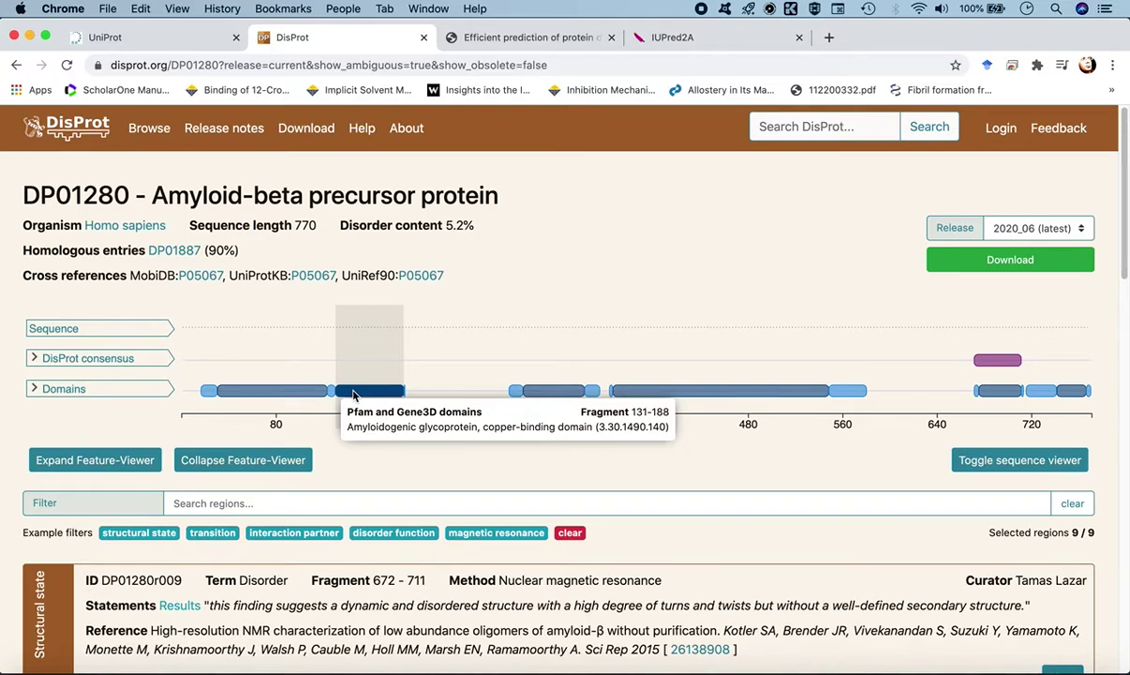
{"action": "mouse_move", "coordinate": [565, 395]}
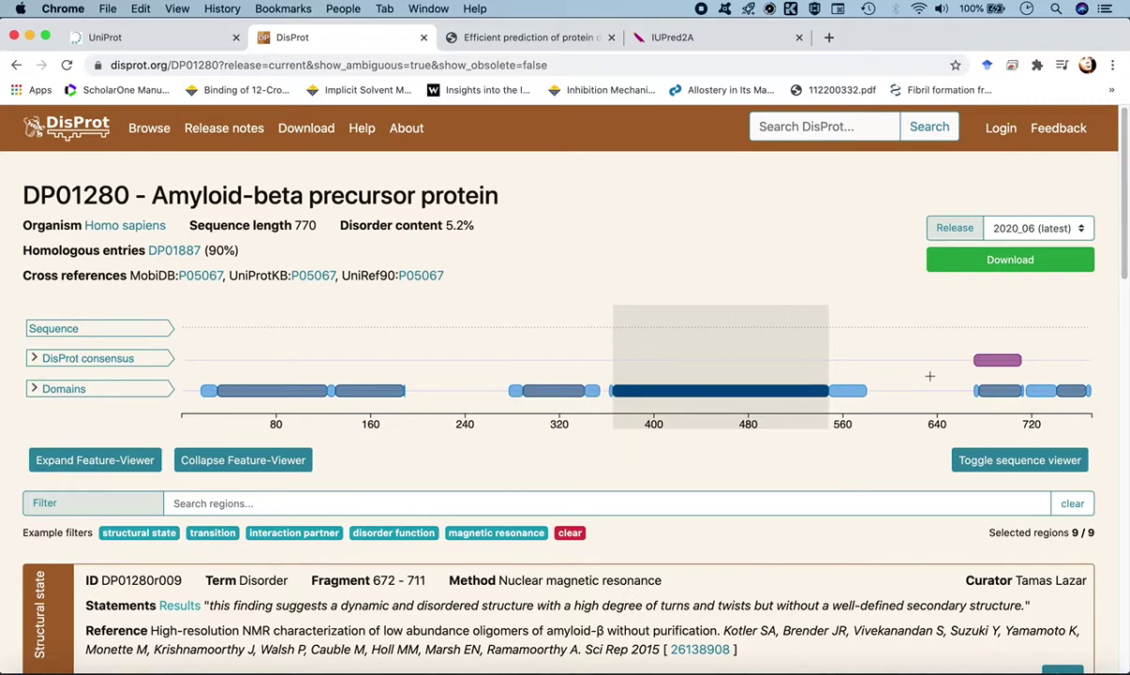
{"action": "mouse_move", "coordinate": [983, 364]}
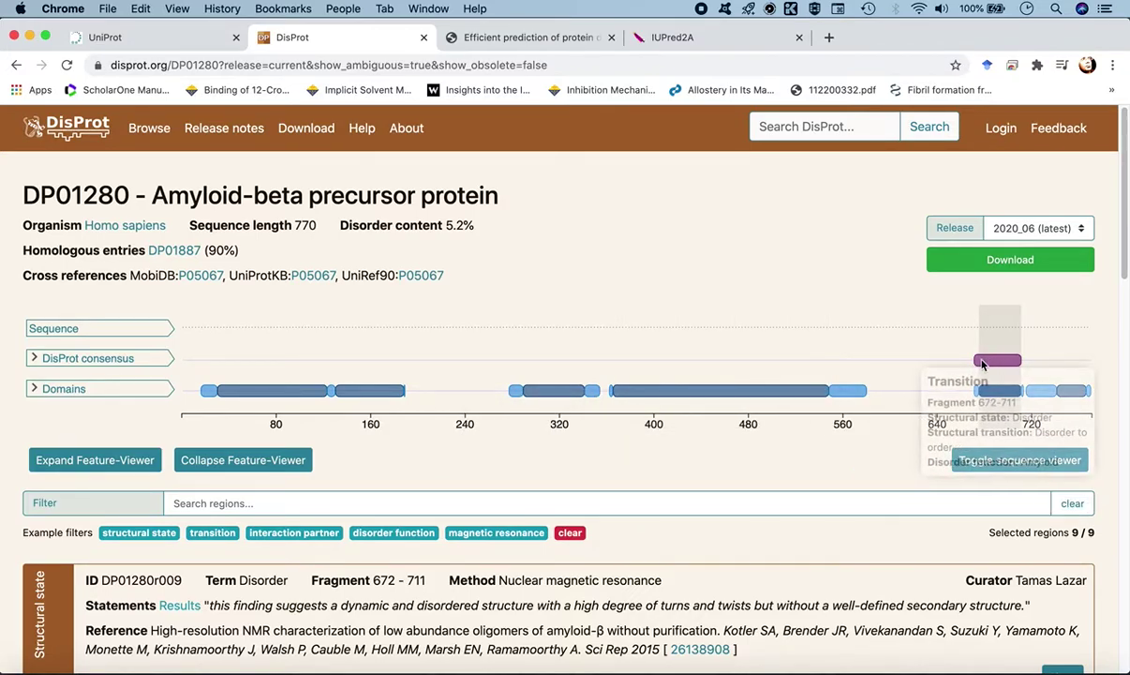
{"action": "left_click", "coordinate": [1072, 391]}
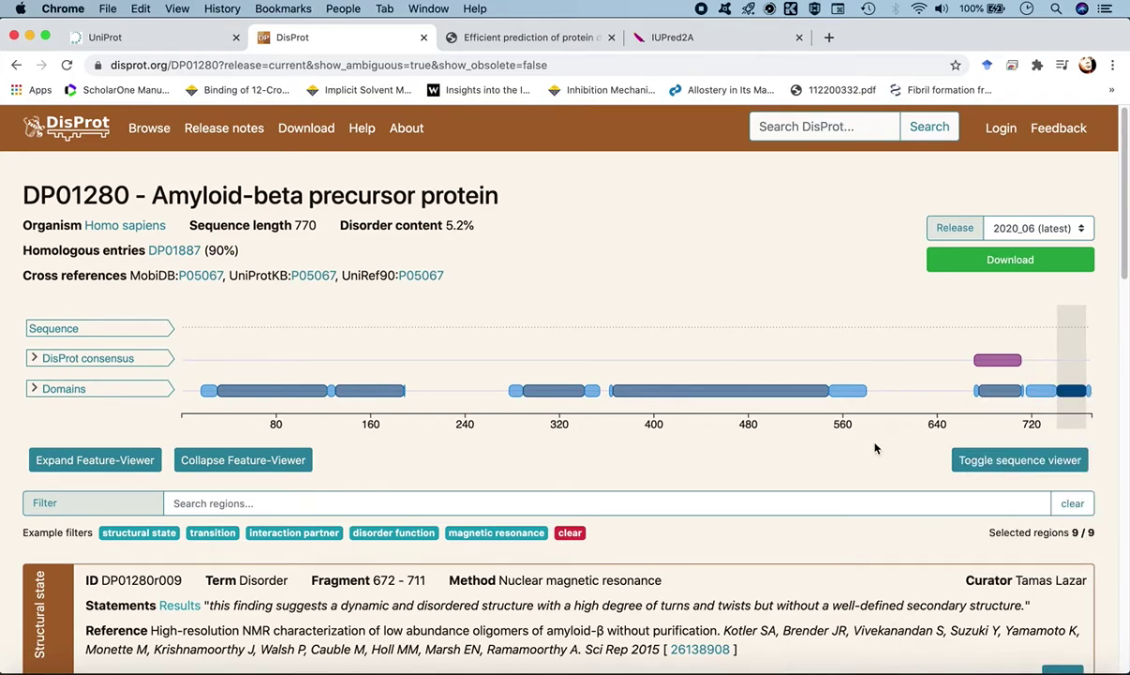
{"action": "left_click", "coordinate": [803, 430]}
Step: Examine the structural state evidence for the Amyloid-beta precursor protein, including the term, fragment and method of region DP01280r009
{"action": "scroll", "coordinate": [542, 453], "scroll_direction": "down", "scroll_amount": 1}
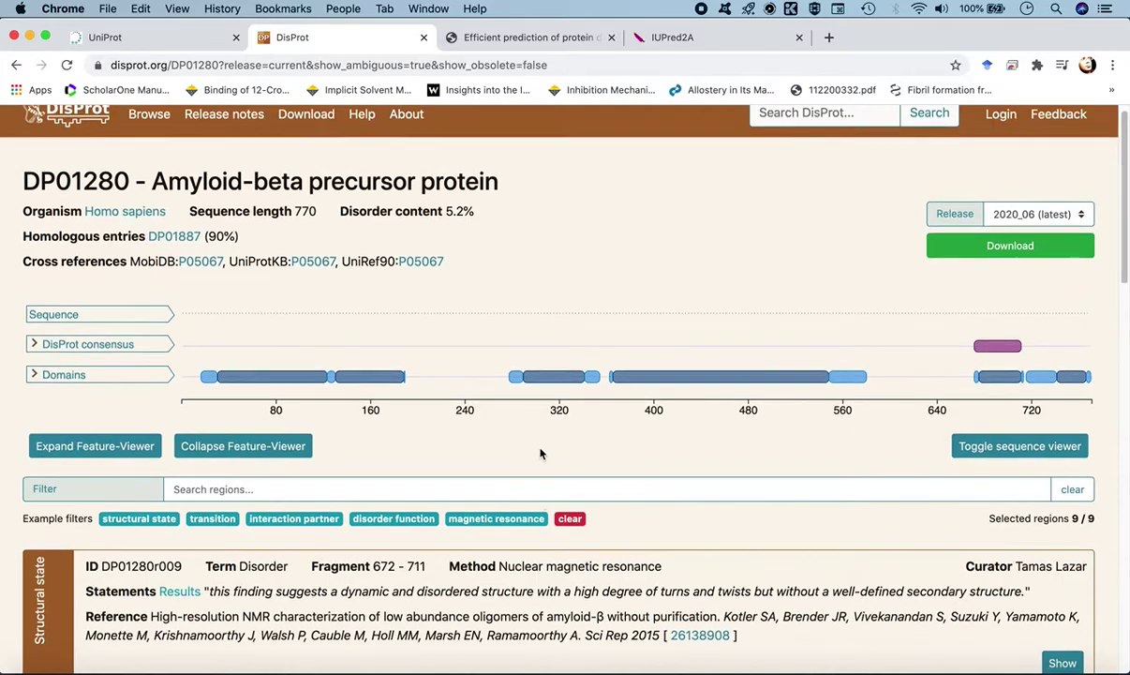
{"action": "scroll", "coordinate": [540, 453], "scroll_direction": "down", "scroll_amount": 5}
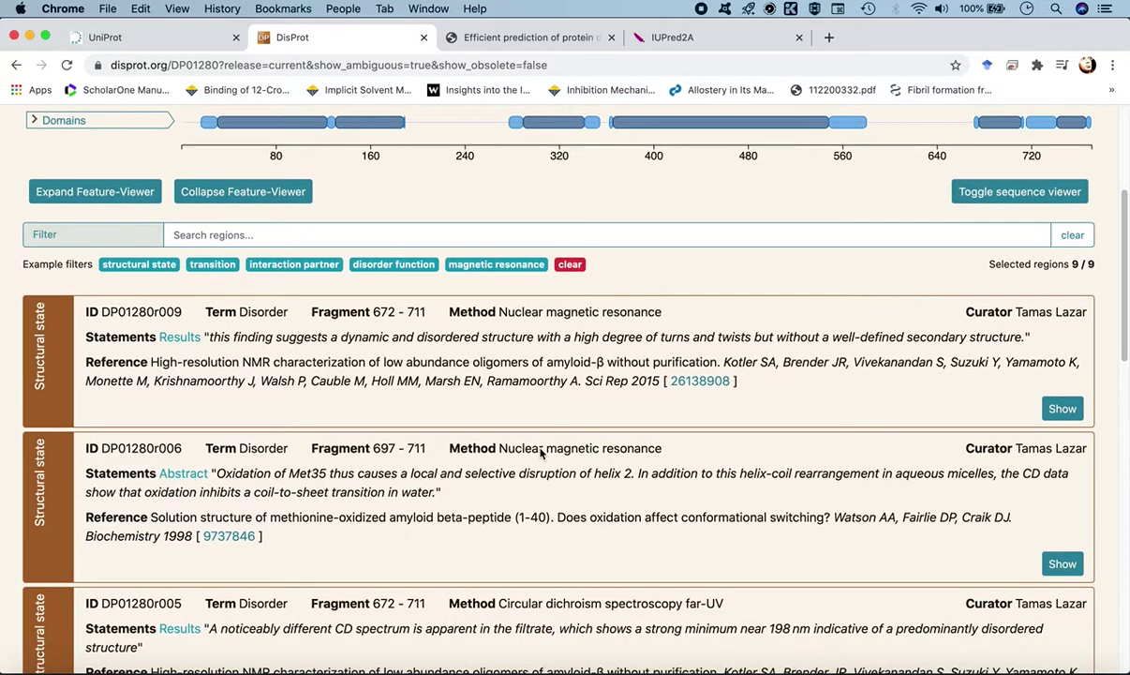
{"action": "scroll", "coordinate": [540, 454], "scroll_direction": "down", "scroll_amount": 6}
{"action": "scroll", "coordinate": [540, 450], "scroll_direction": "up", "scroll_amount": 4}
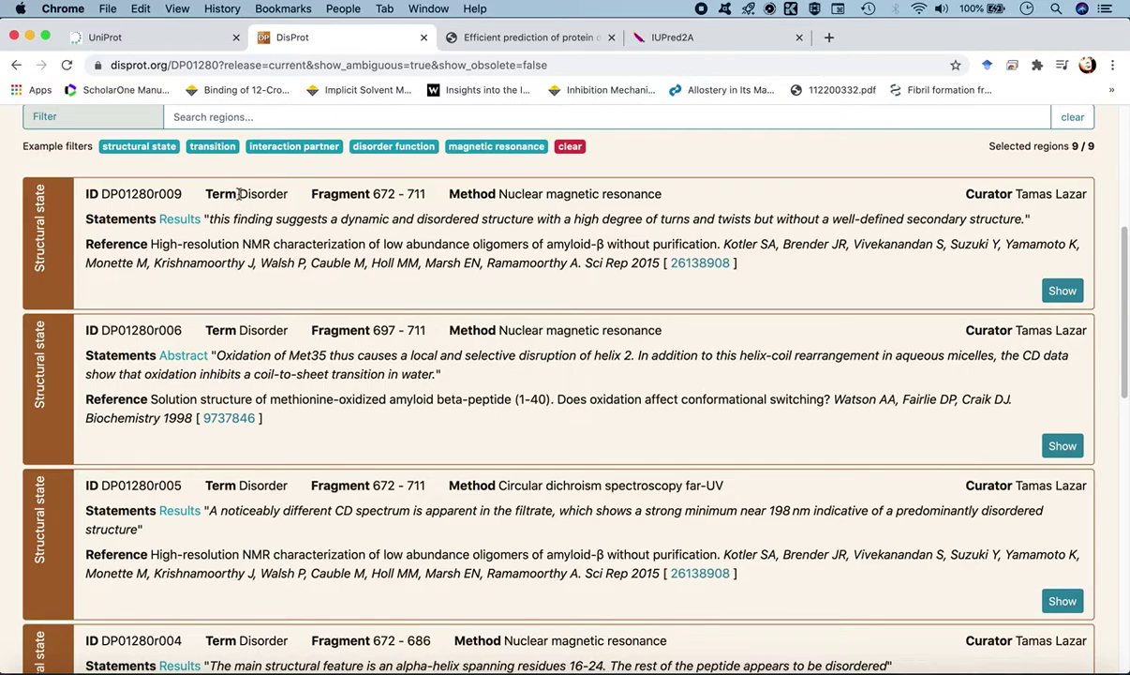
{"action": "left_click_drag", "start_coordinate": [239, 194], "coordinate": [287, 194]}
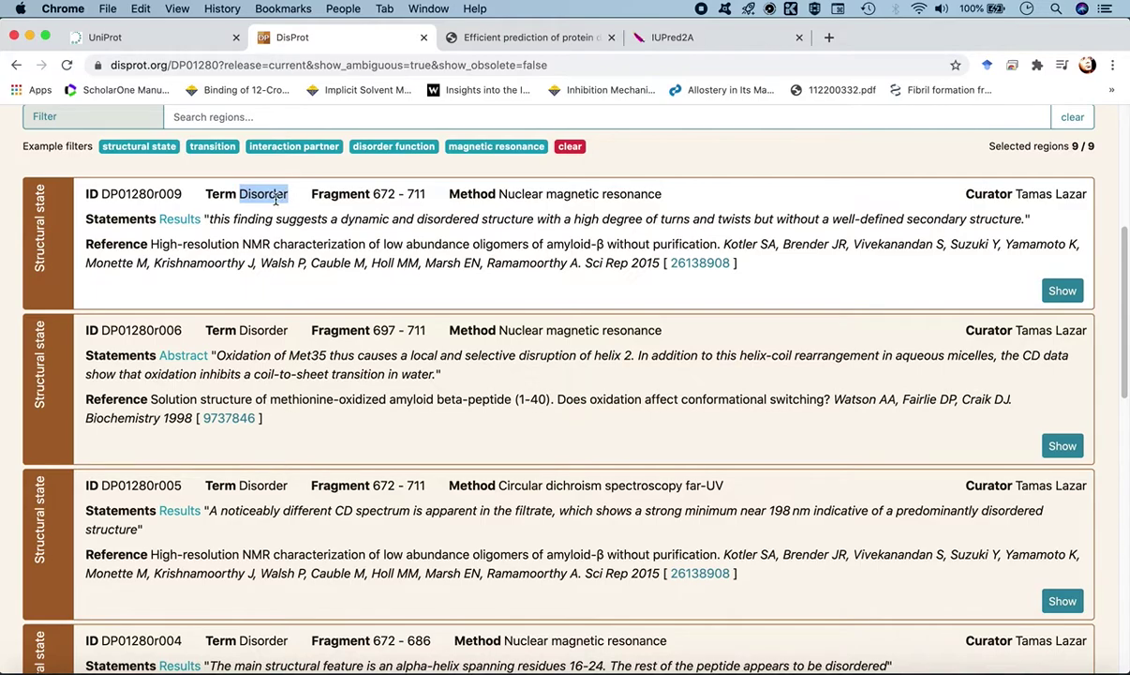
{"action": "left_click", "coordinate": [265, 207]}
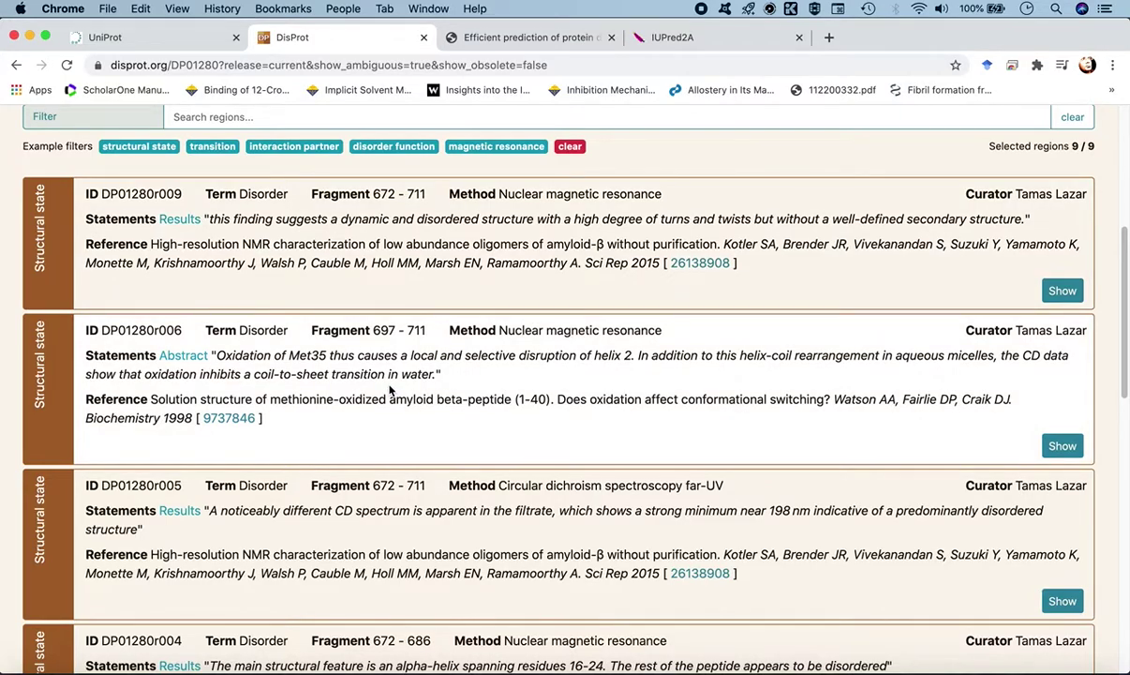
{"action": "scroll", "coordinate": [391, 392], "scroll_direction": "down", "scroll_amount": 2}
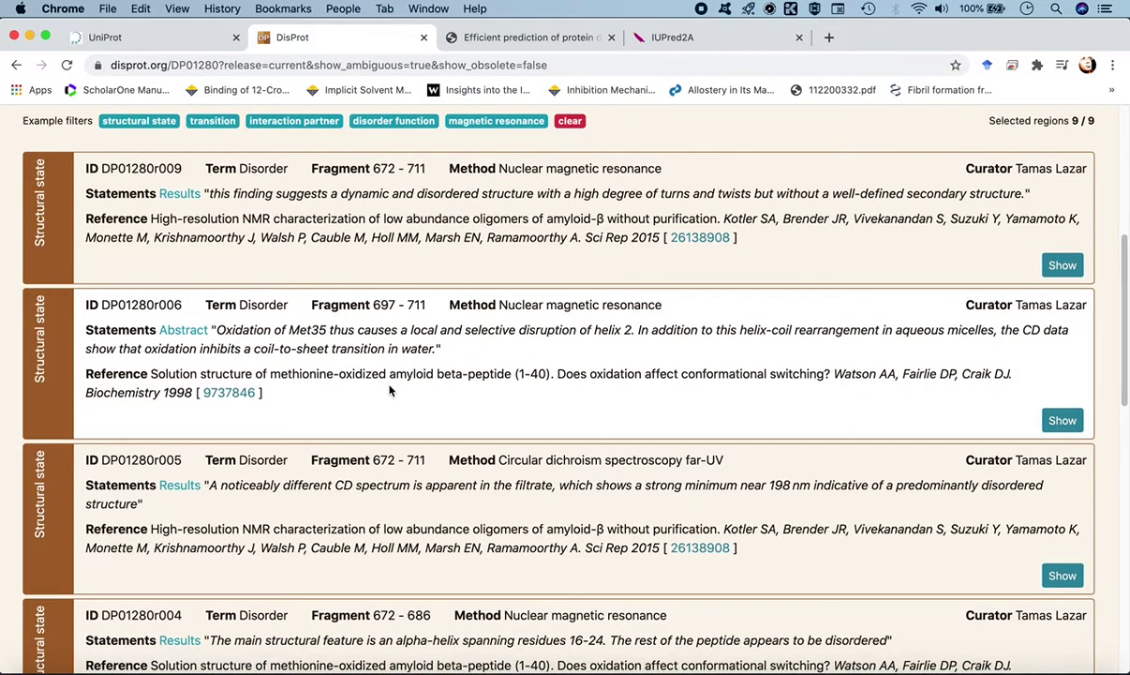
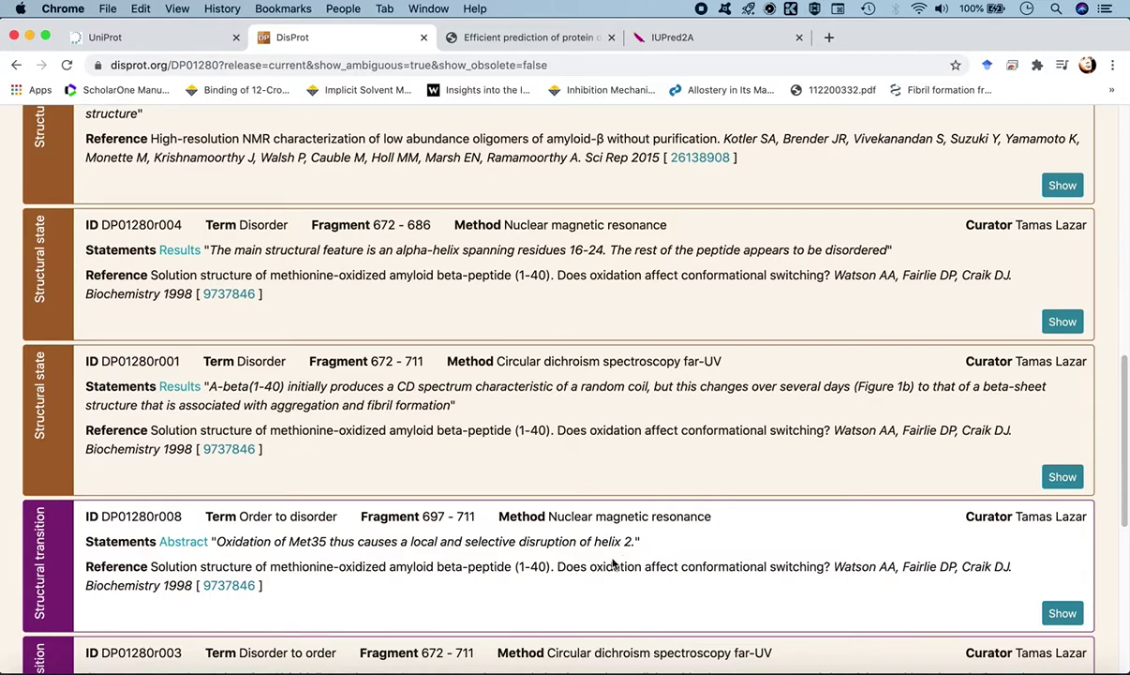
Step: Read the structural transition and disorder function evidence for the Amyloid-beta precursor protein, through region DP01280r002
{"action": "scroll", "coordinate": [609, 548], "scroll_direction": "down", "scroll_amount": 4}
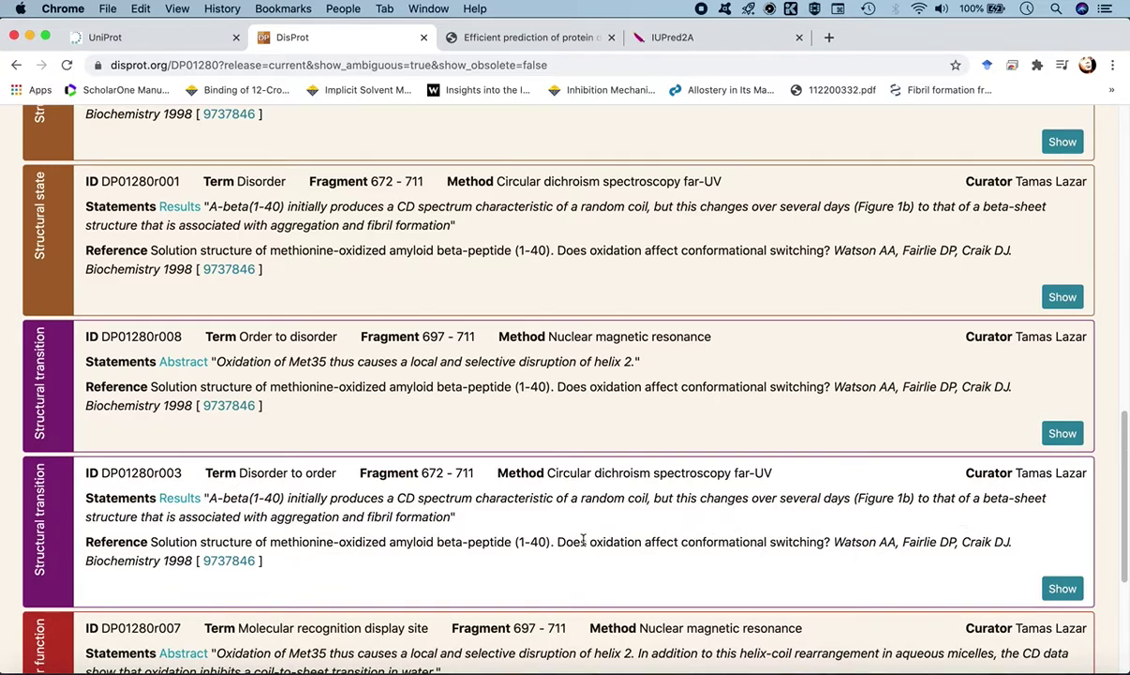
{"action": "scroll", "coordinate": [456, 532], "scroll_direction": "down", "scroll_amount": 2}
{"action": "scroll", "coordinate": [457, 536], "scroll_direction": "down", "scroll_amount": 2}
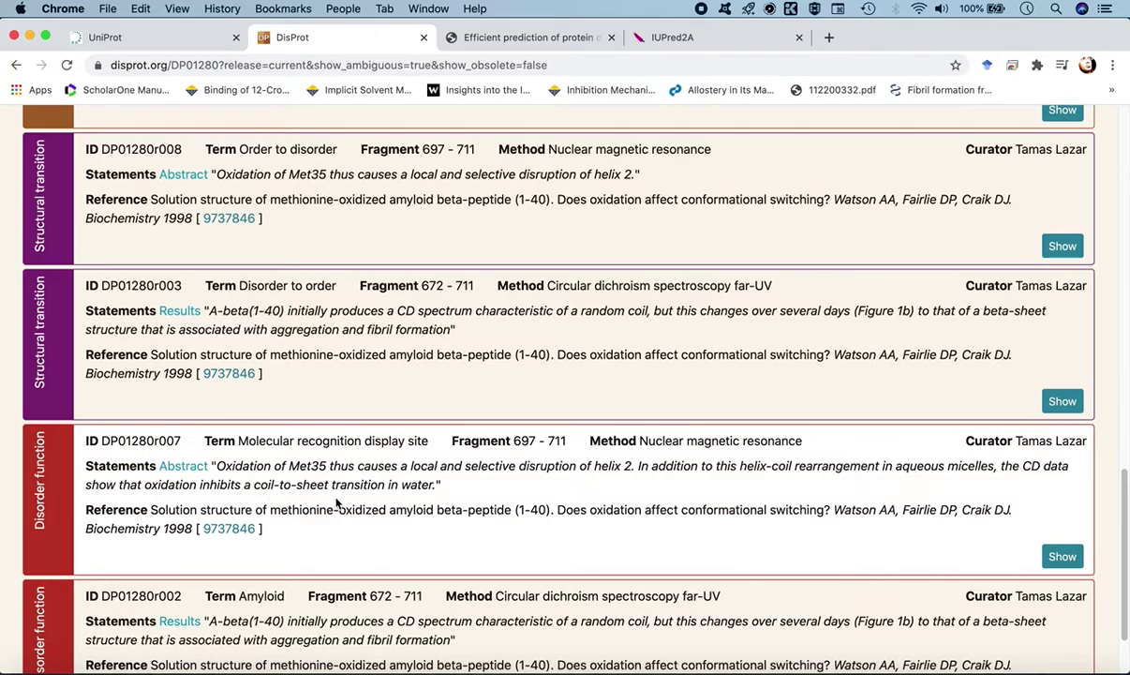
{"action": "scroll", "coordinate": [338, 503], "scroll_direction": "down", "scroll_amount": 2}
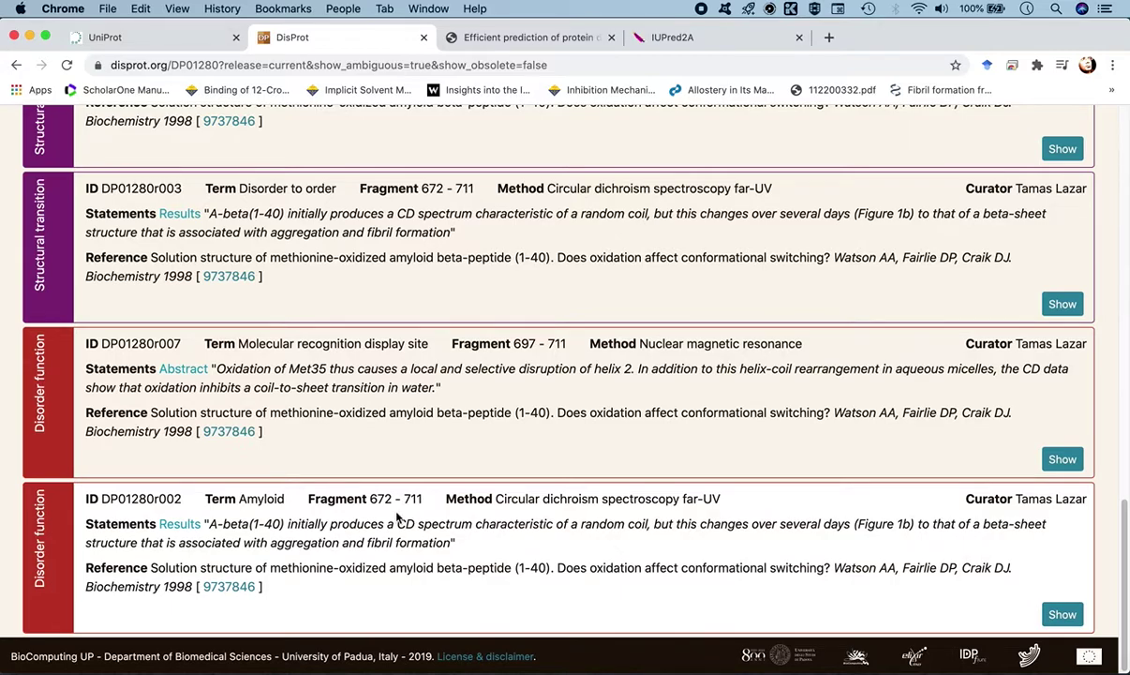
{"action": "scroll", "coordinate": [503, 522], "scroll_direction": "up", "scroll_amount": 1}
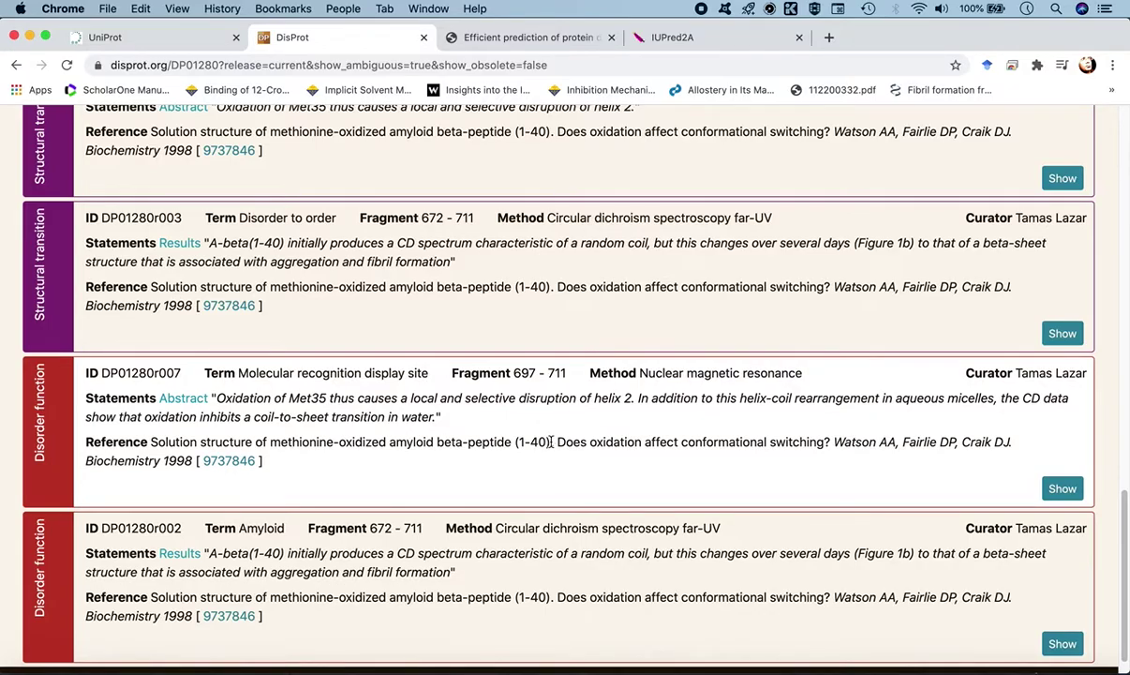
Step: Switch to UniProt, search UniProtKB for "amyloid beta" and open the human Amyloid-beta precursor protein entry P05067
{"action": "scroll", "coordinate": [551, 441], "scroll_direction": "up", "scroll_amount": 5}
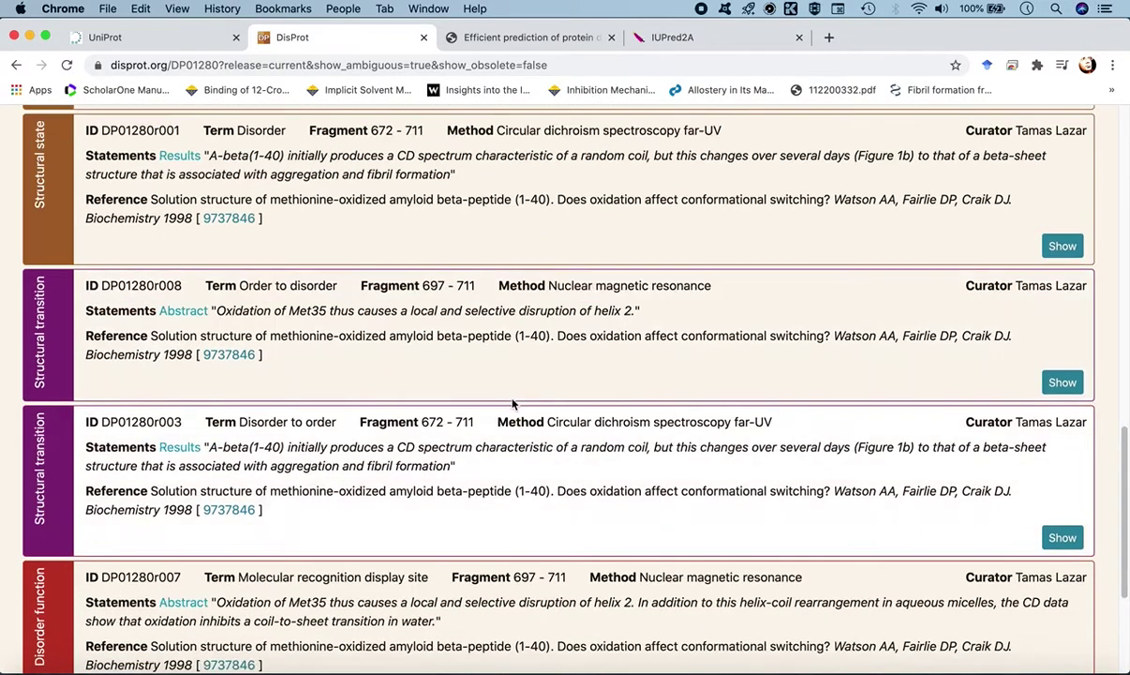
{"action": "scroll", "coordinate": [517, 421], "scroll_direction": "up", "scroll_amount": 8}
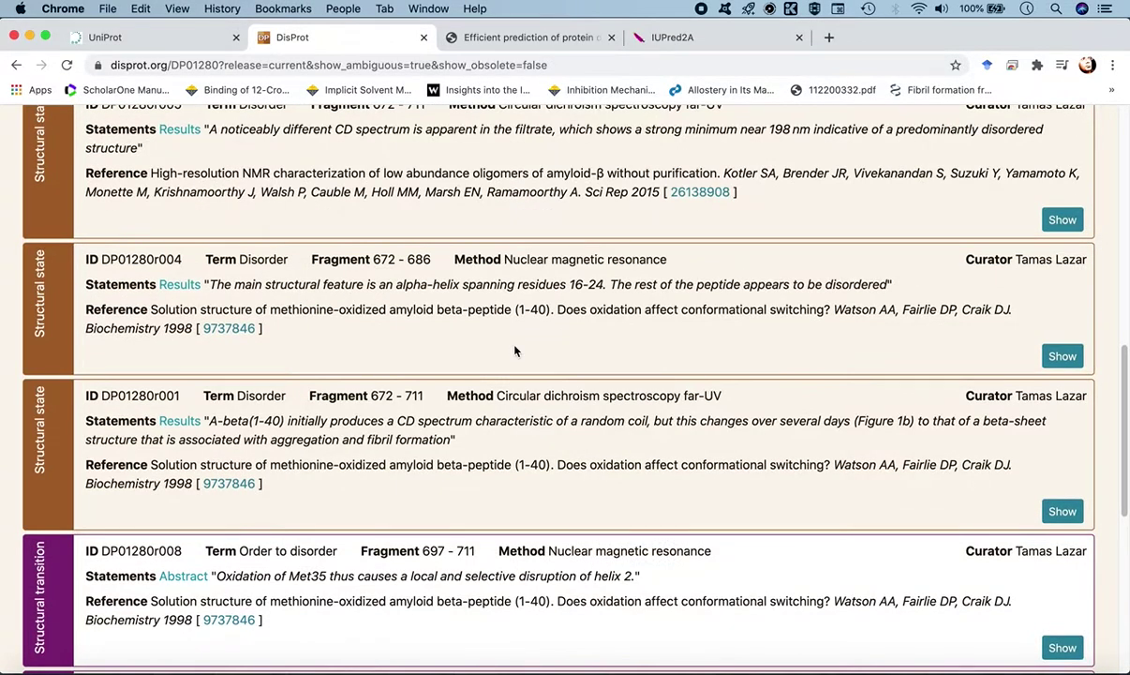
{"action": "scroll", "coordinate": [514, 375], "scroll_direction": "up", "scroll_amount": 8}
{"action": "scroll", "coordinate": [511, 397], "scroll_direction": "up", "scroll_amount": 10}
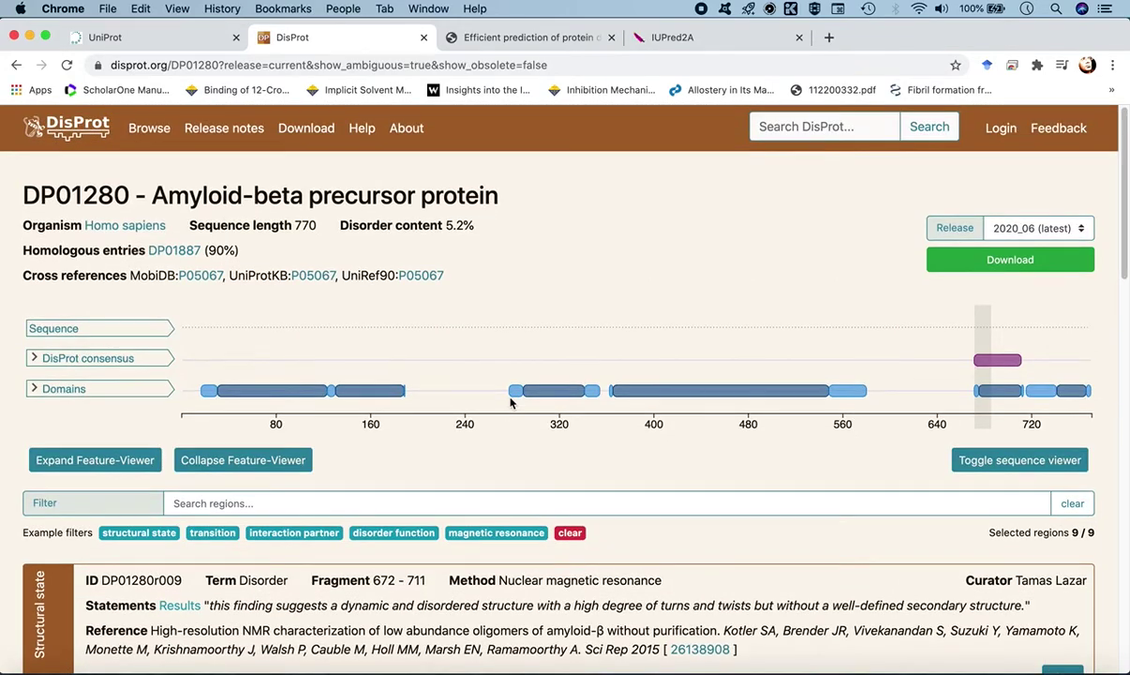
{"action": "left_click", "coordinate": [171, 38]}
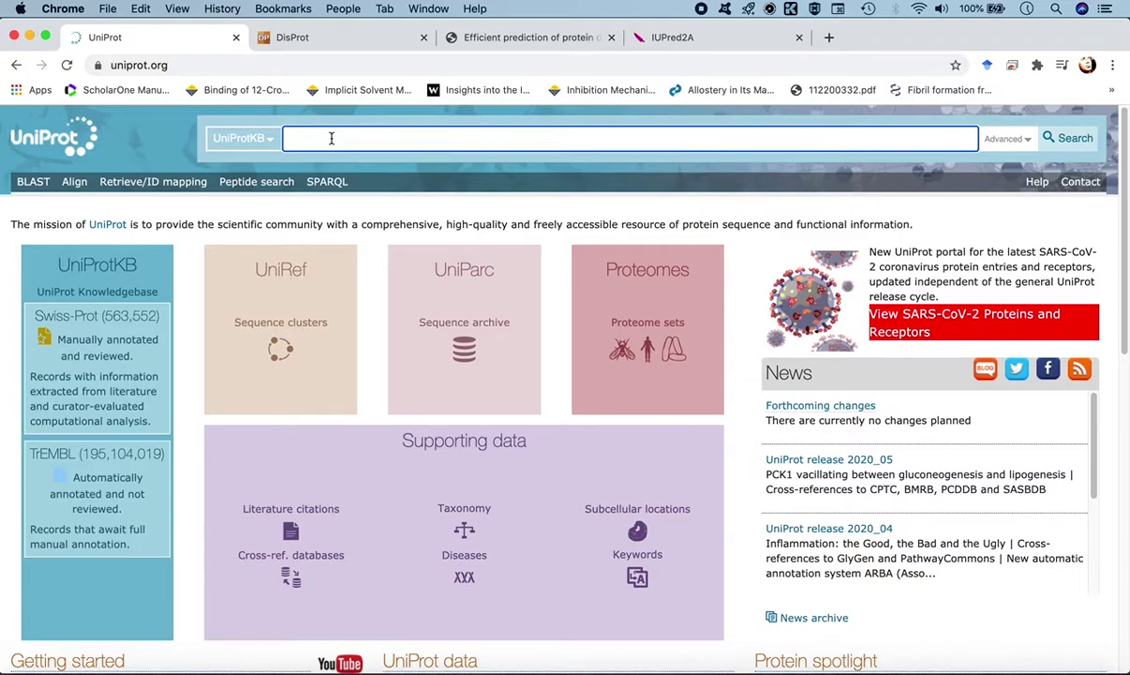
{"action": "type", "text": "amyloid beta"}
{"action": "key", "text": "Return"}
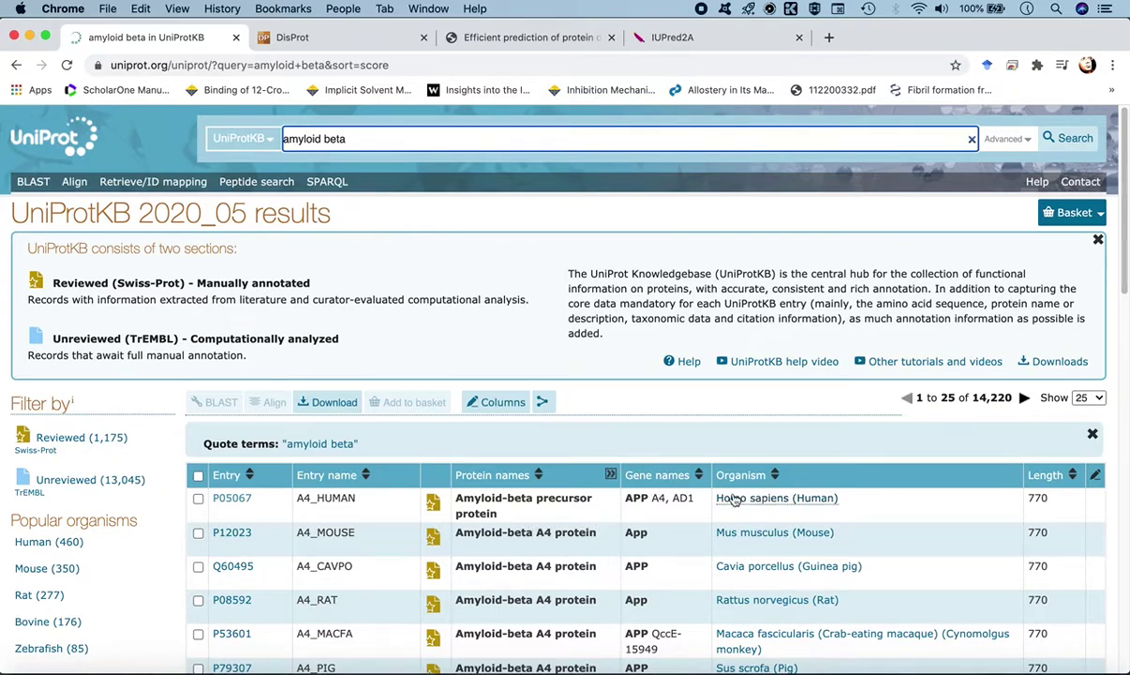
{"action": "scroll", "coordinate": [637, 434], "scroll_direction": "down", "scroll_amount": 2}
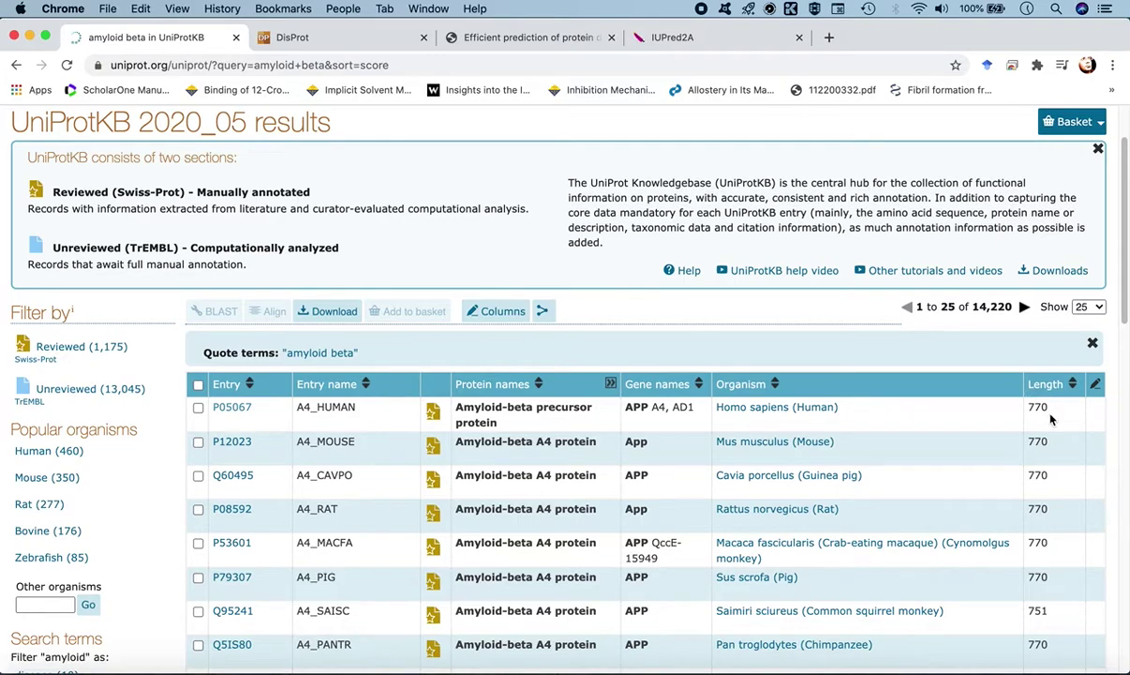
{"action": "left_click", "coordinate": [231, 408]}
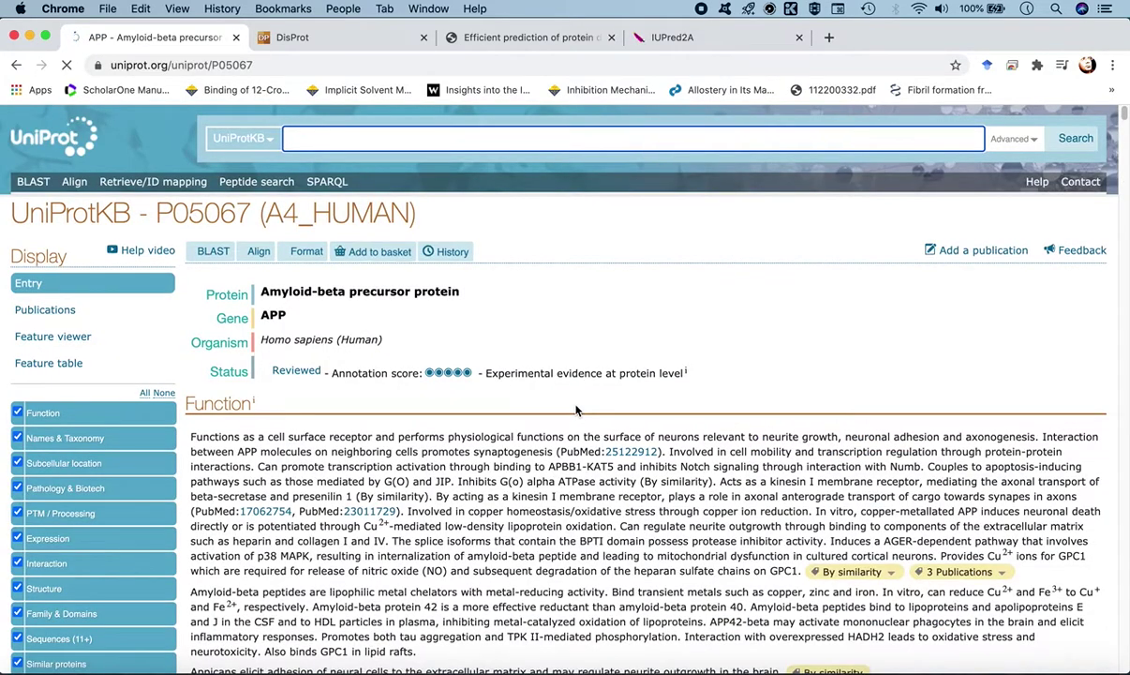
Step: Find the Molecule processing table under PTM / Processing in the UniProt entry and highlight the Amyloid-beta protein 42 chain
{"action": "scroll", "coordinate": [570, 437], "scroll_direction": "down", "scroll_amount": 15}
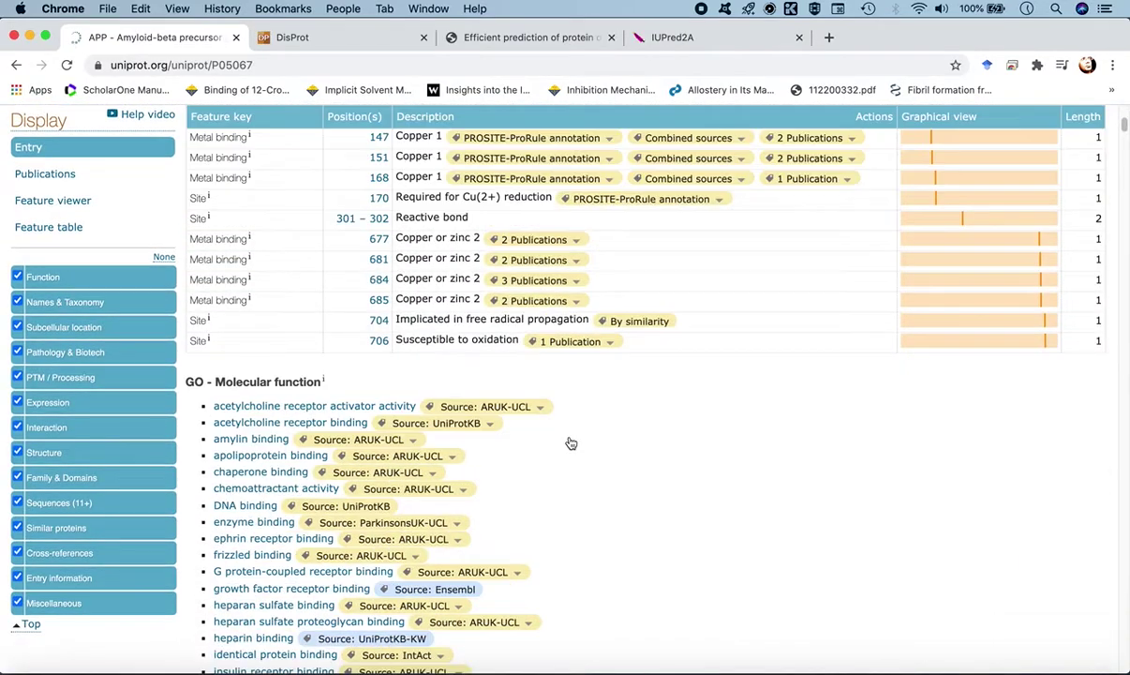
{"action": "scroll", "coordinate": [594, 462], "scroll_direction": "down", "scroll_amount": 10}
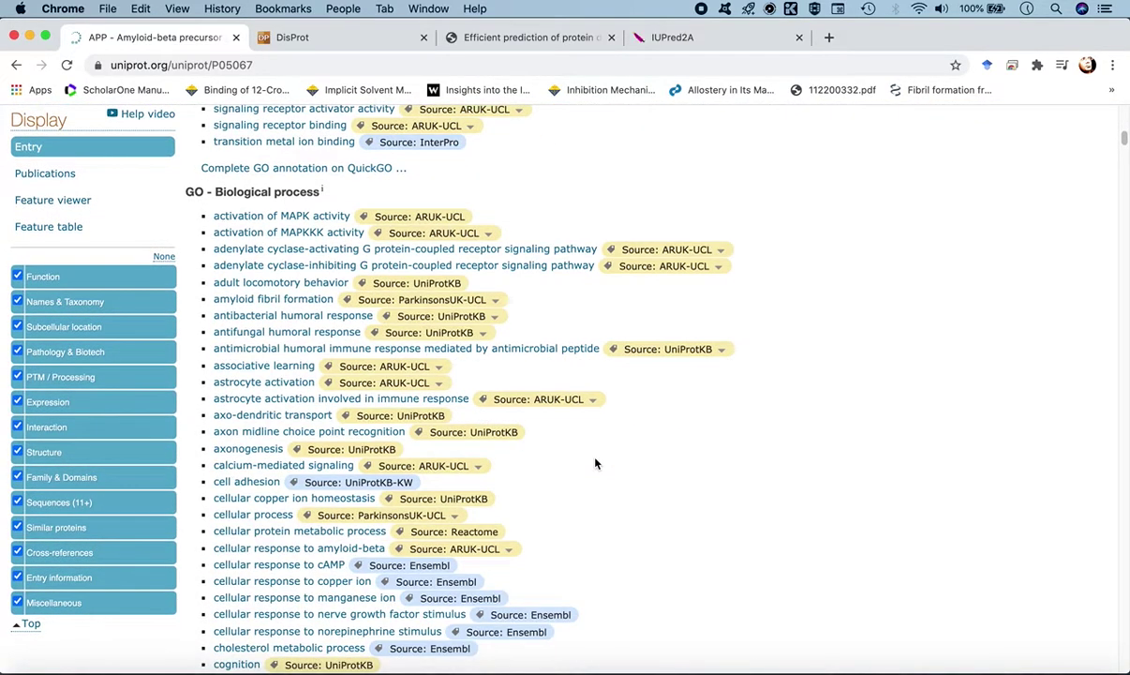
{"action": "scroll", "coordinate": [594, 463], "scroll_direction": "down", "scroll_amount": 15}
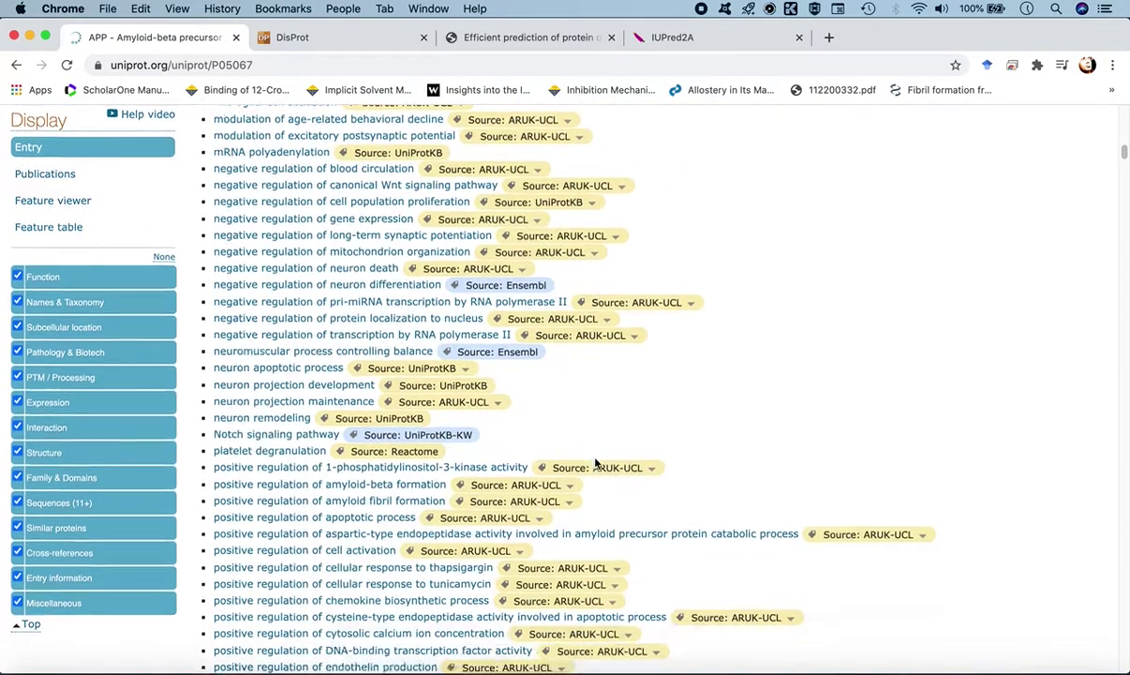
{"action": "scroll", "coordinate": [594, 463], "scroll_direction": "down", "scroll_amount": 20}
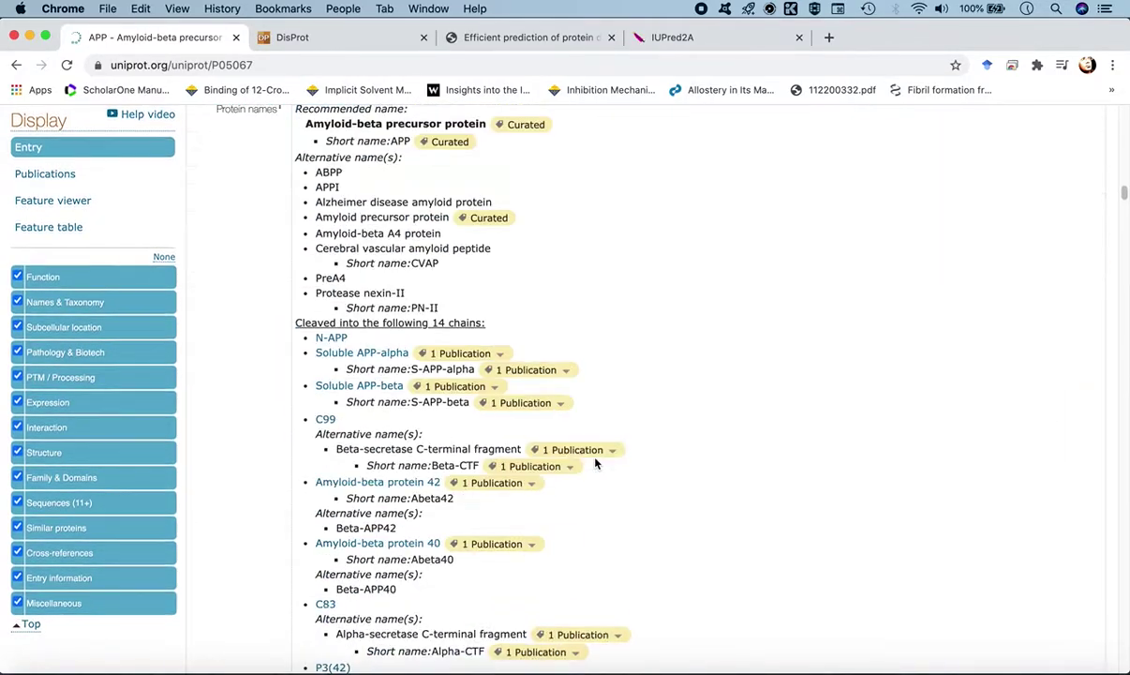
{"action": "scroll", "coordinate": [594, 463], "scroll_direction": "down", "scroll_amount": 20}
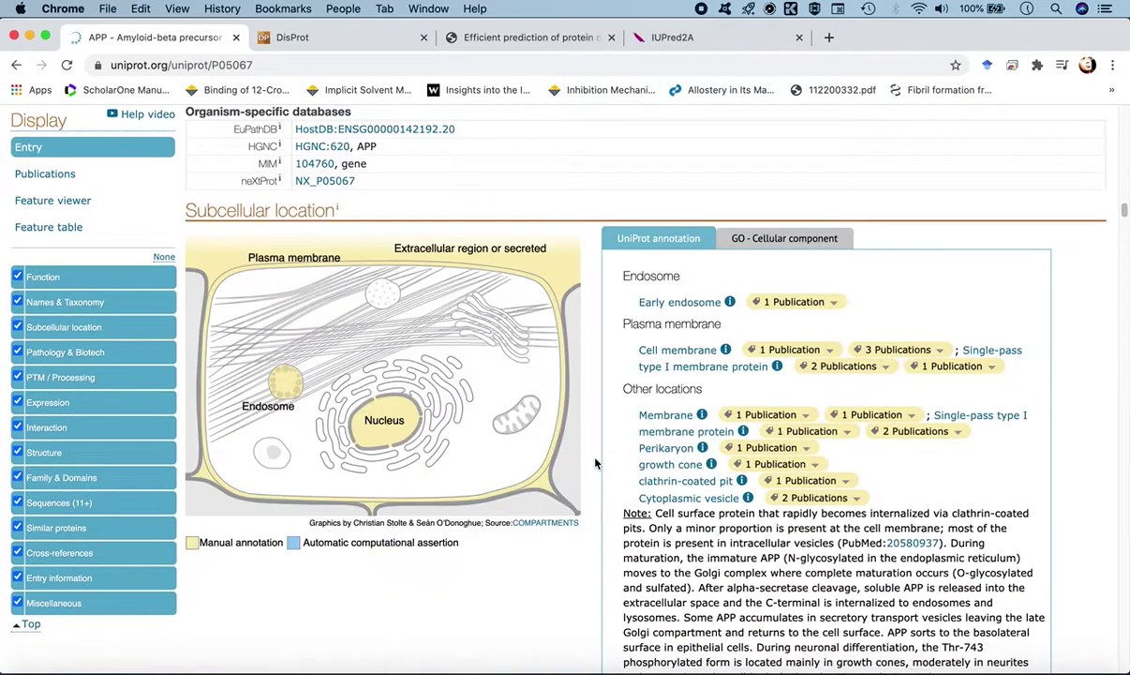
{"action": "scroll", "coordinate": [594, 463], "scroll_direction": "down", "scroll_amount": 15}
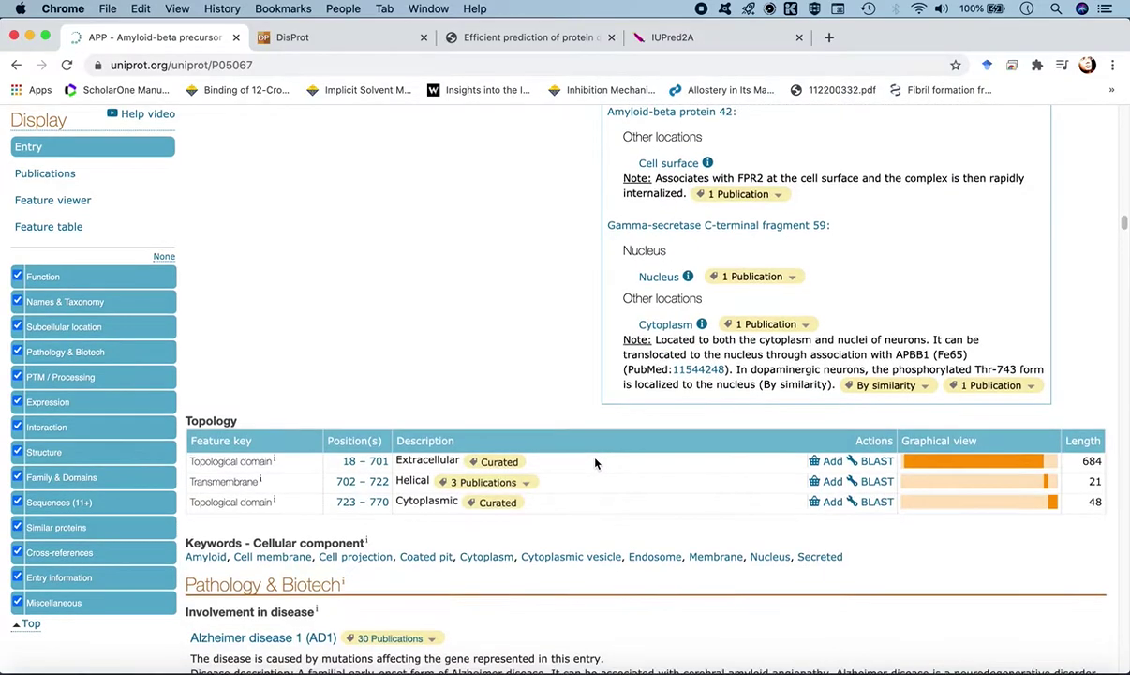
{"action": "scroll", "coordinate": [594, 458], "scroll_direction": "down", "scroll_amount": 10}
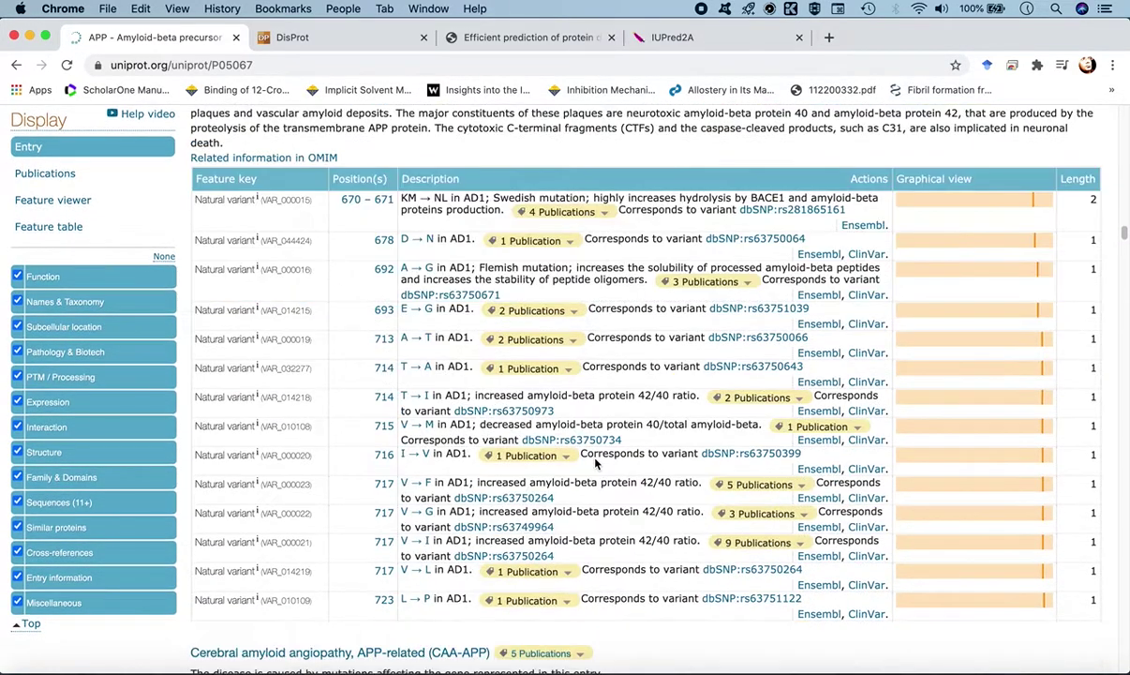
{"action": "scroll", "coordinate": [594, 459], "scroll_direction": "down", "scroll_amount": 13}
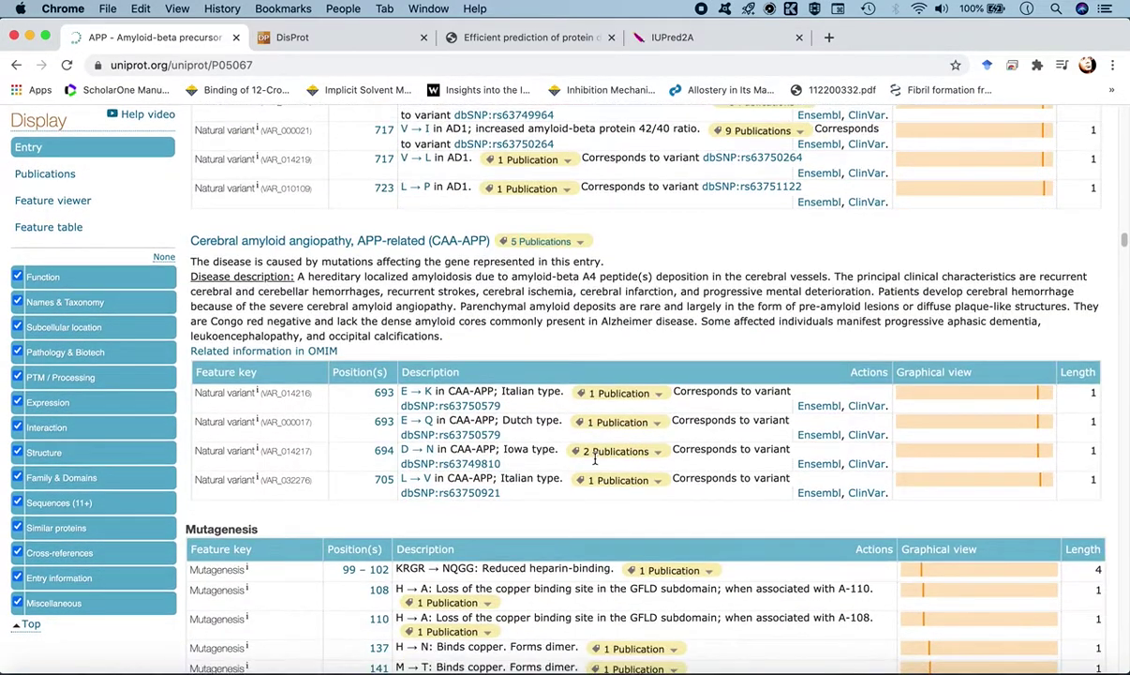
{"action": "scroll", "coordinate": [594, 458], "scroll_direction": "down", "scroll_amount": 20}
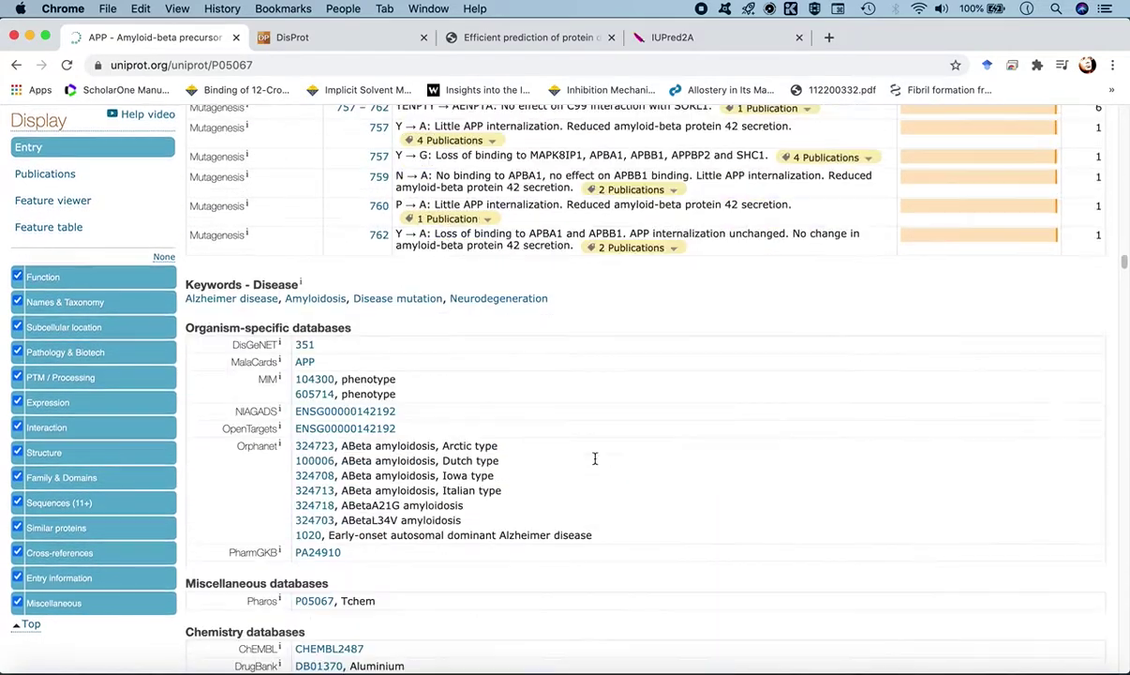
{"action": "scroll", "coordinate": [594, 457], "scroll_direction": "down", "scroll_amount": 15}
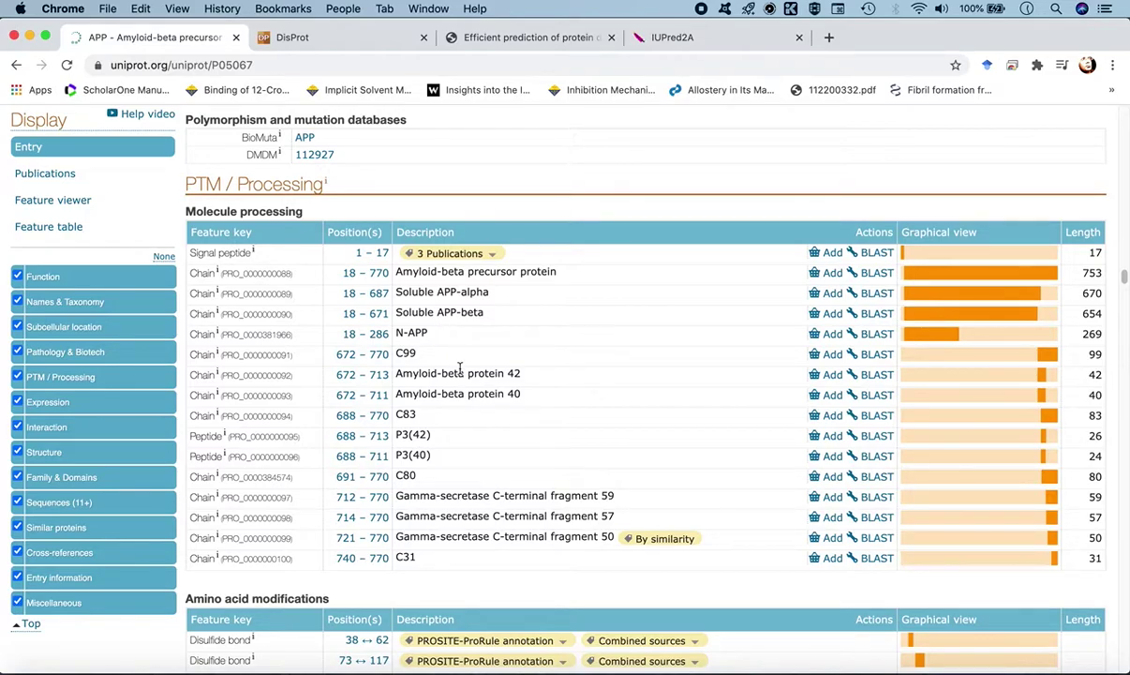
{"action": "left_click_drag", "start_coordinate": [397, 373], "coordinate": [522, 377]}
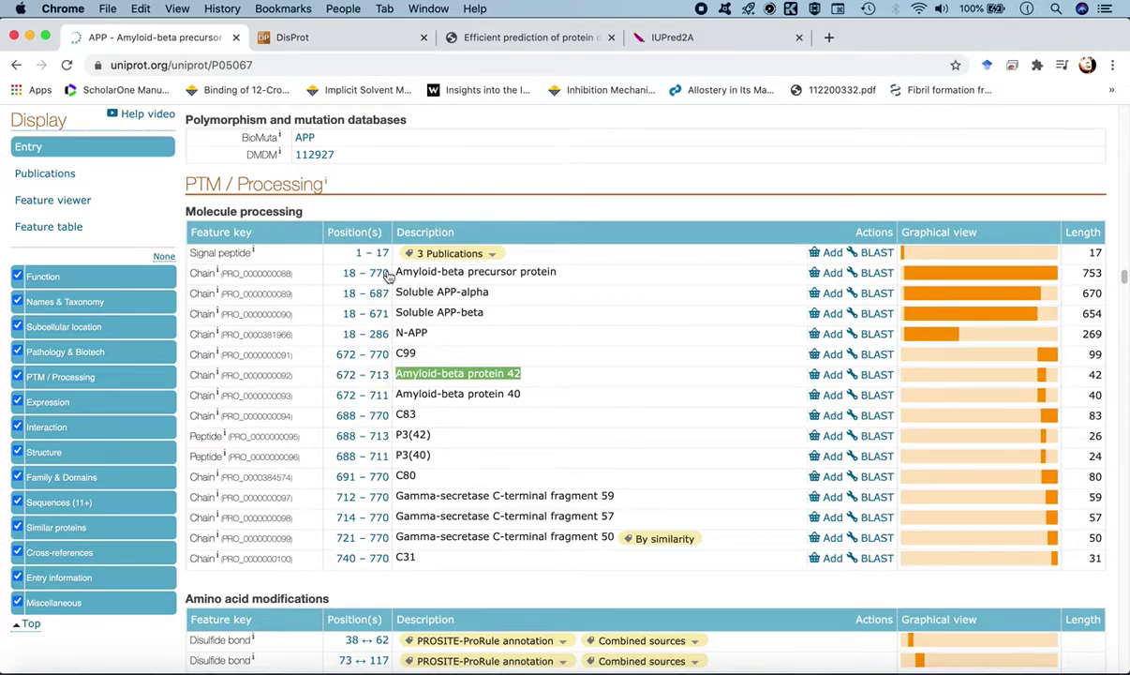
Step: Go back to DisProt entry DP01280 and review the fragment ranges of its structural state, structural transition and disorder function regions
{"action": "left_click", "coordinate": [356, 37]}
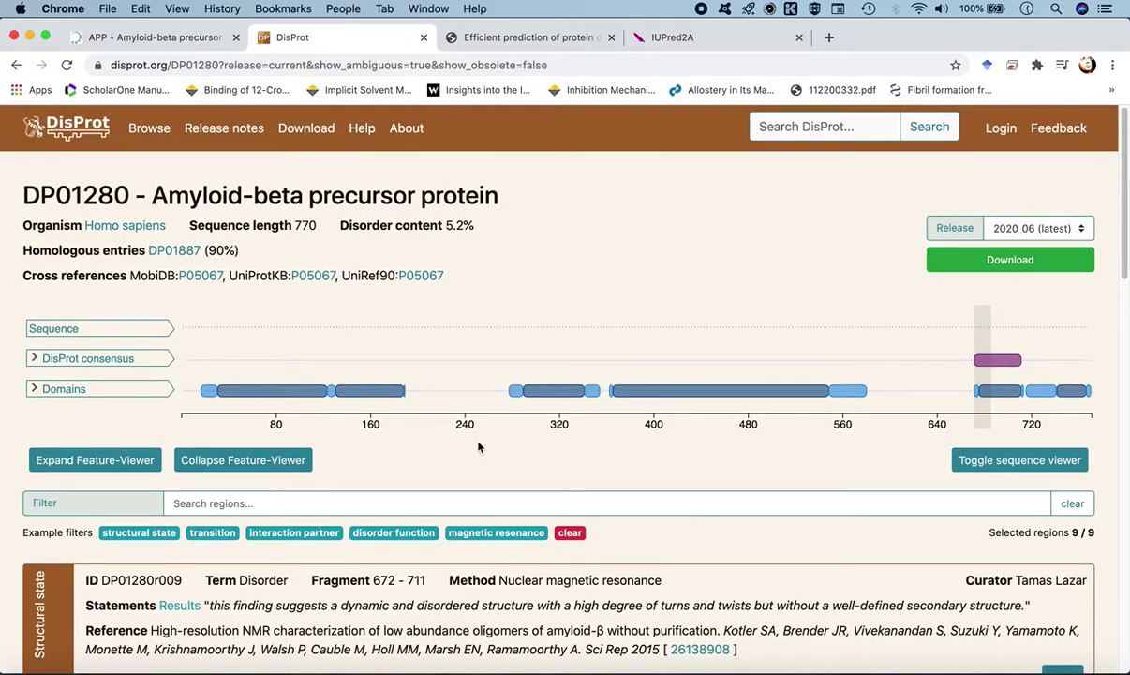
{"action": "scroll", "coordinate": [478, 447], "scroll_direction": "down", "scroll_amount": 4}
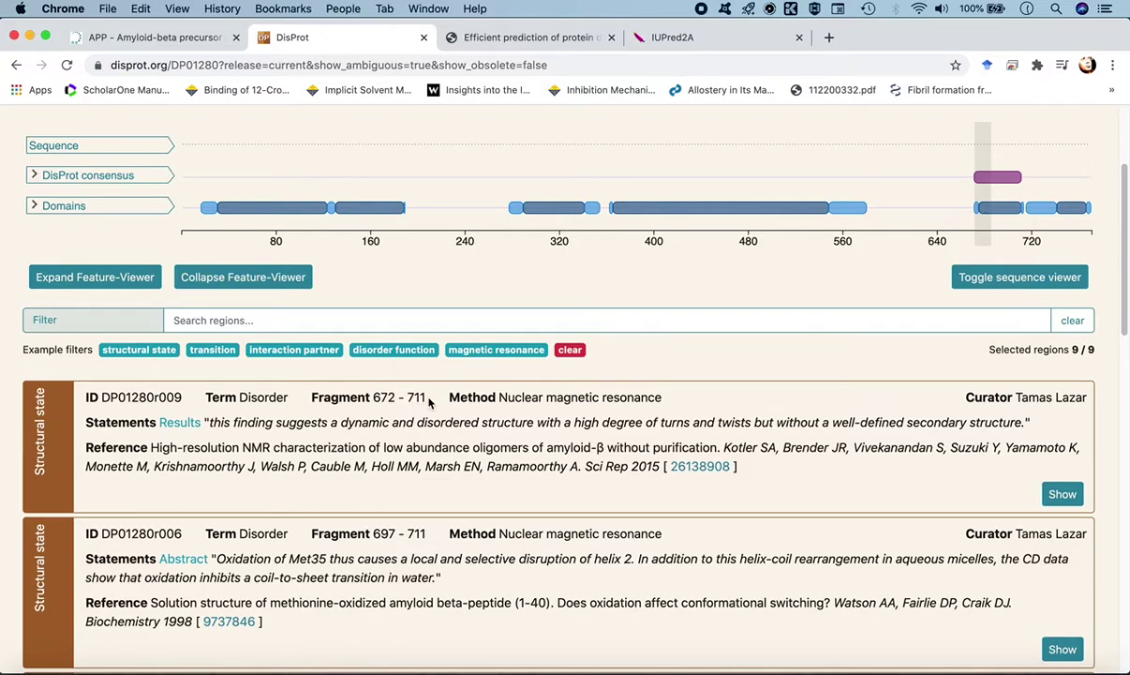
{"action": "scroll", "coordinate": [394, 426], "scroll_direction": "down", "scroll_amount": 1}
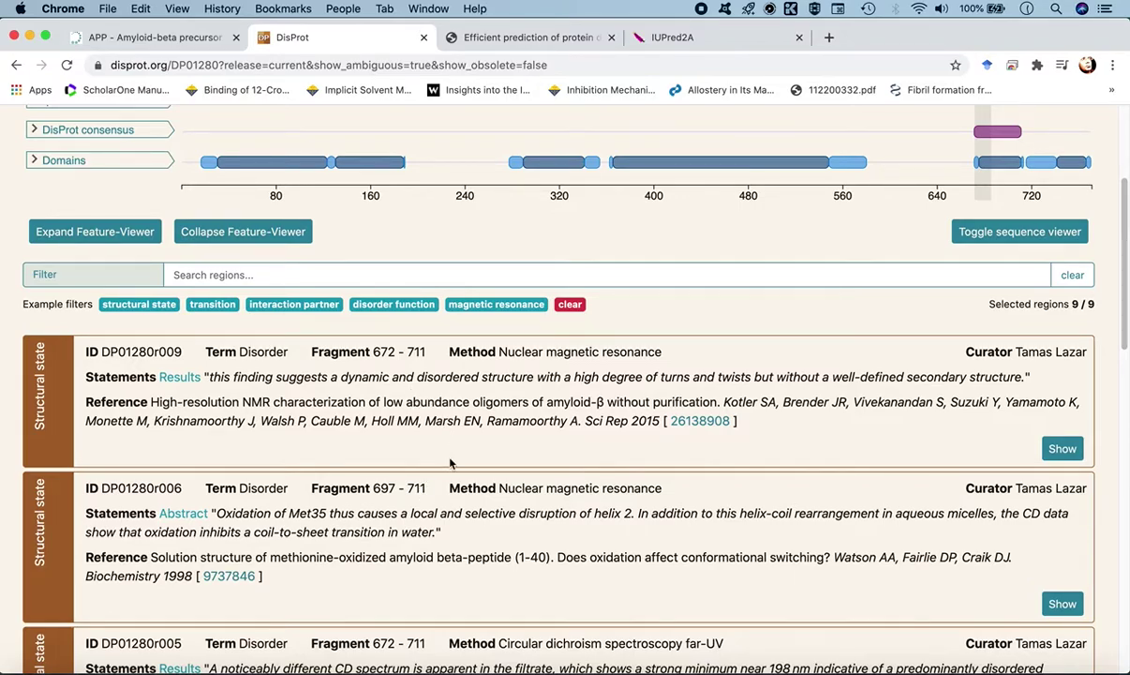
{"action": "scroll", "coordinate": [450, 463], "scroll_direction": "down", "scroll_amount": 7}
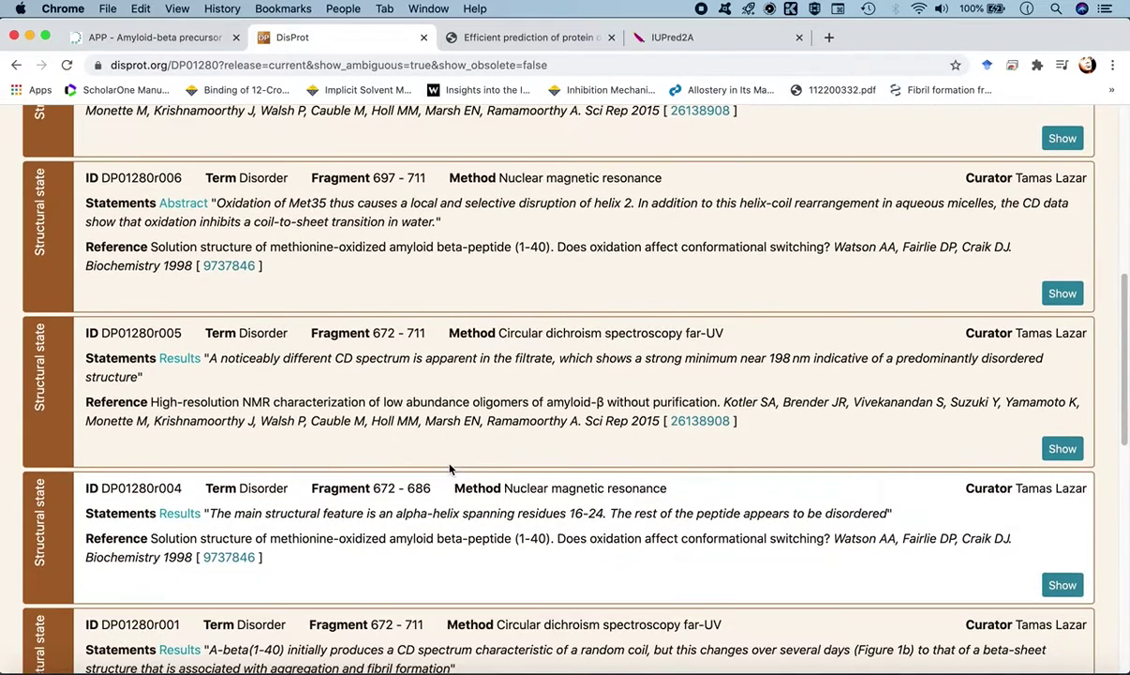
{"action": "scroll", "coordinate": [449, 469], "scroll_direction": "down", "scroll_amount": 8}
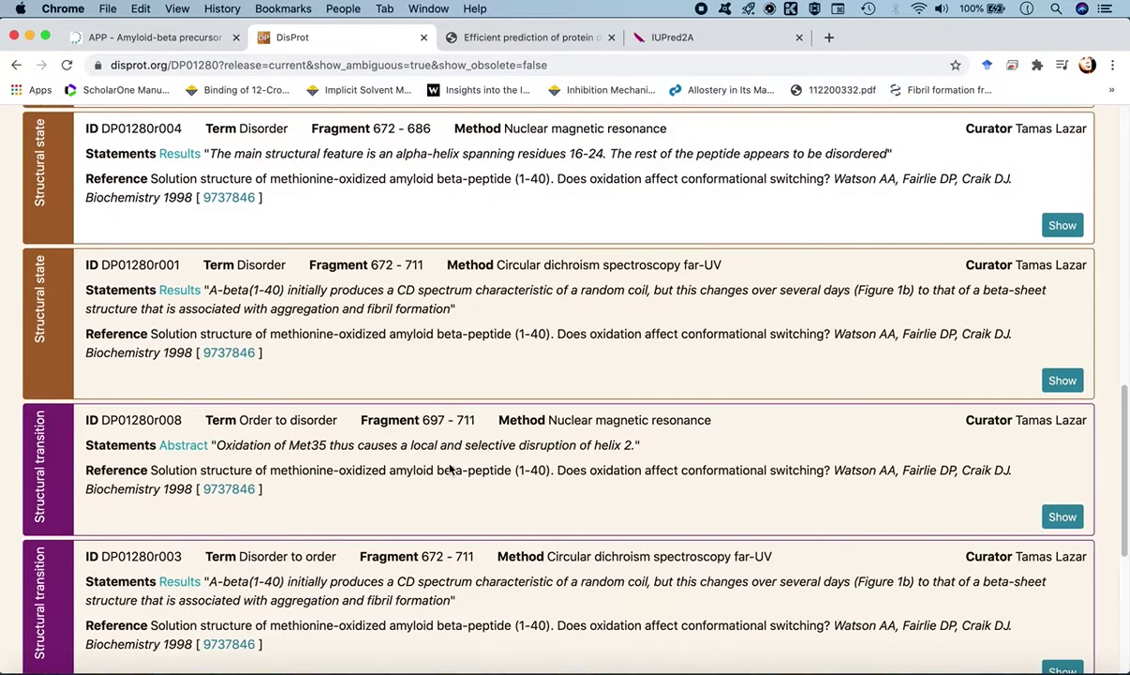
{"action": "scroll", "coordinate": [449, 469], "scroll_direction": "down", "scroll_amount": 2}
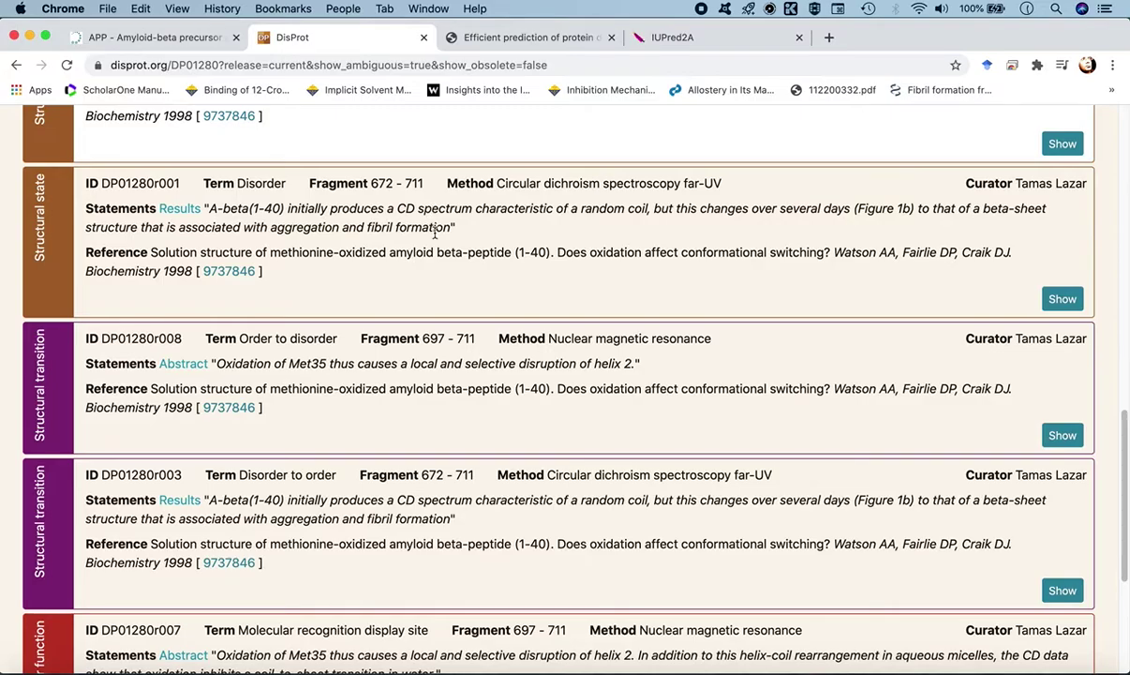
{"action": "scroll", "coordinate": [429, 421], "scroll_direction": "down", "scroll_amount": 3}
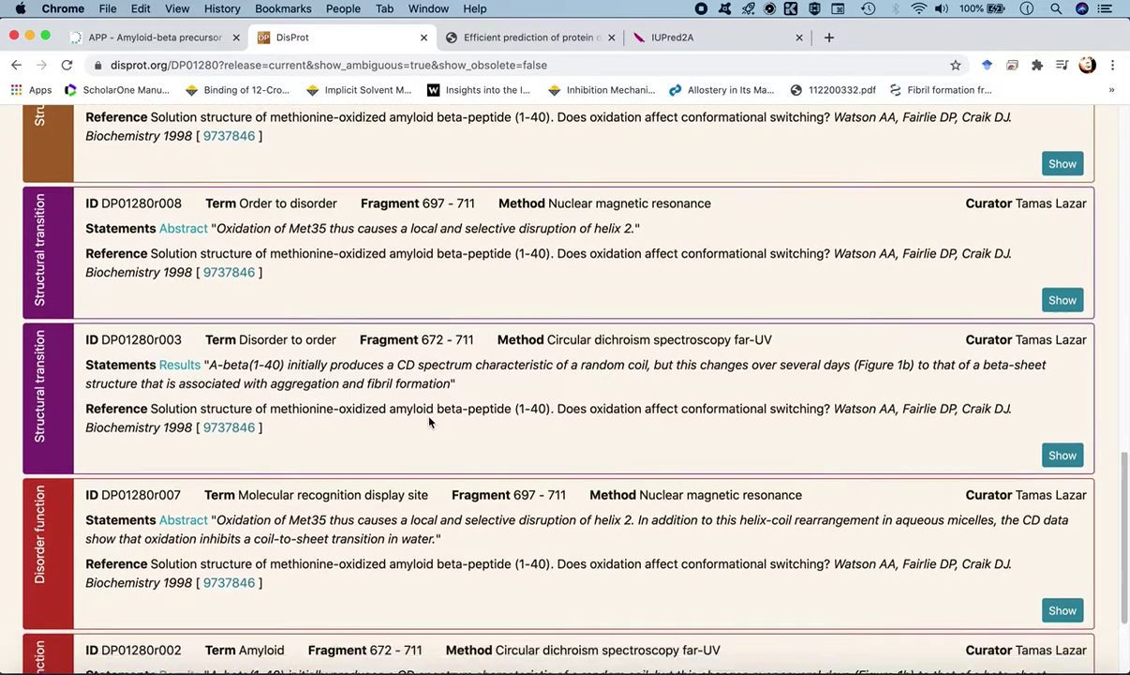
{"action": "scroll", "coordinate": [429, 421], "scroll_direction": "down", "scroll_amount": 3}
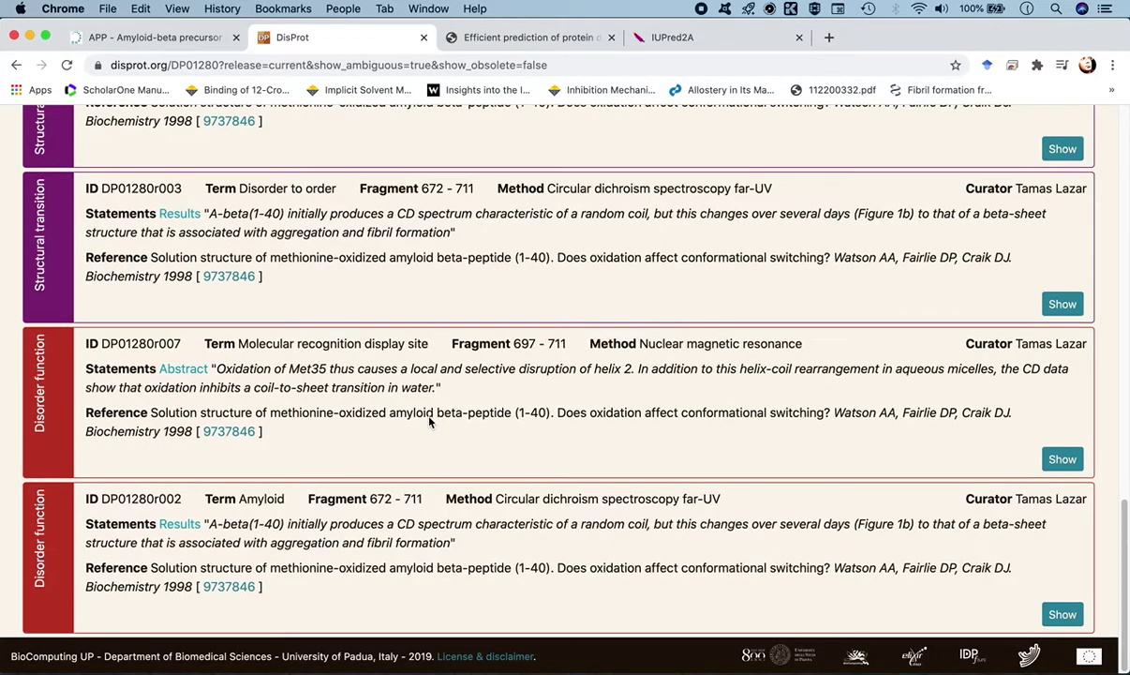
{"action": "scroll", "coordinate": [429, 421], "scroll_direction": "up", "scroll_amount": 15}
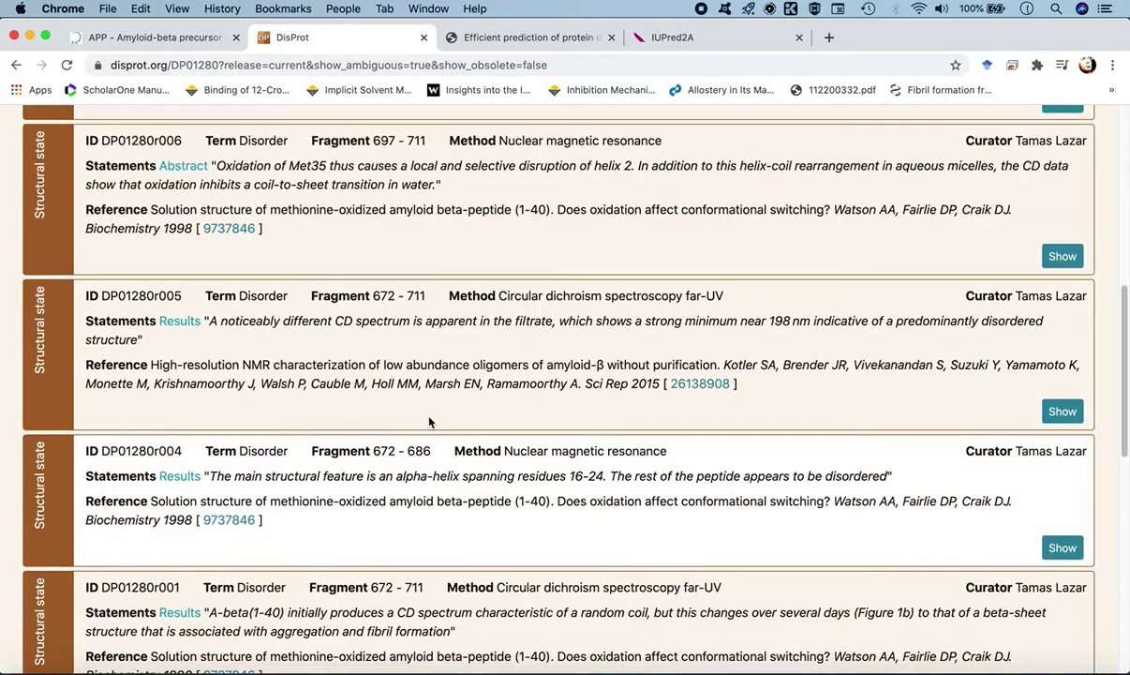
{"action": "scroll", "coordinate": [429, 422], "scroll_direction": "up", "scroll_amount": 15}
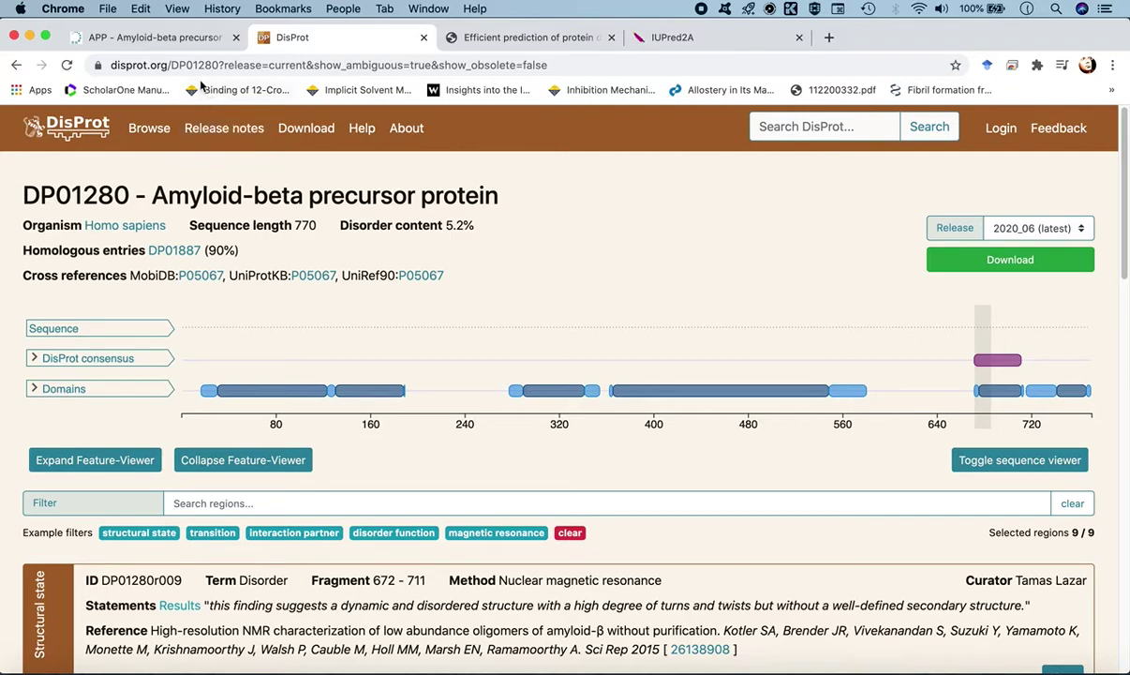
Step: Open the 672–713 sequence of Amyloid-beta protein 42 from the UniProt entry and copy its full FASTA text, including the header
{"action": "left_click", "coordinate": [173, 37]}
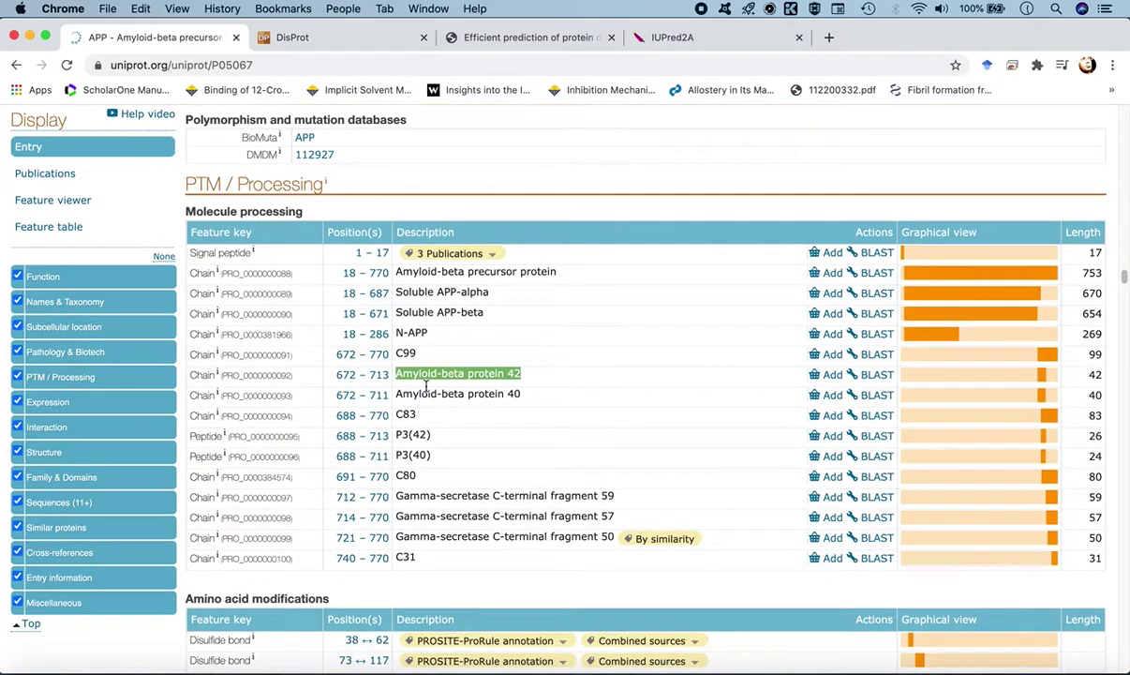
{"action": "left_click", "coordinate": [374, 380]}
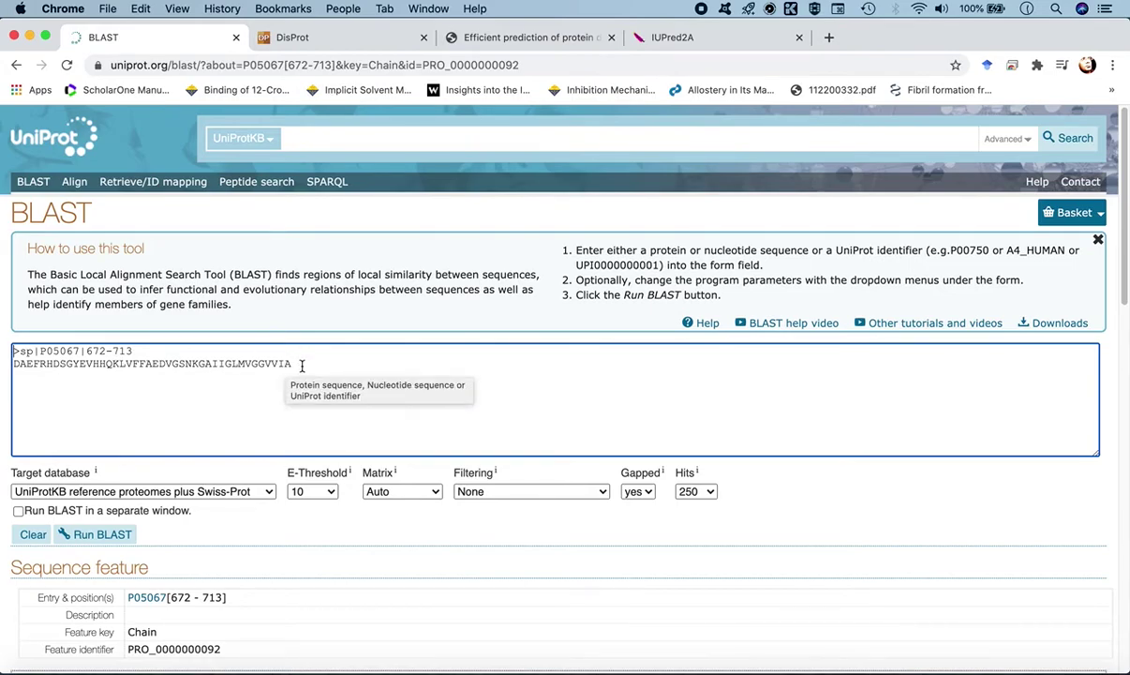
{"action": "left_click_drag", "start_coordinate": [298, 363], "coordinate": [34, 352]}
{"action": "mouse_move", "coordinate": [30, 358]}
{"action": "left_mouse_down"}
{"action": "mouse_move", "coordinate": [15, 350]}
{"action": "mouse_move", "coordinate": [34, 351]}
{"action": "left_mouse_up"}
{"action": "key", "text": "cmd+a"}
{"action": "key", "text": "super+c"}
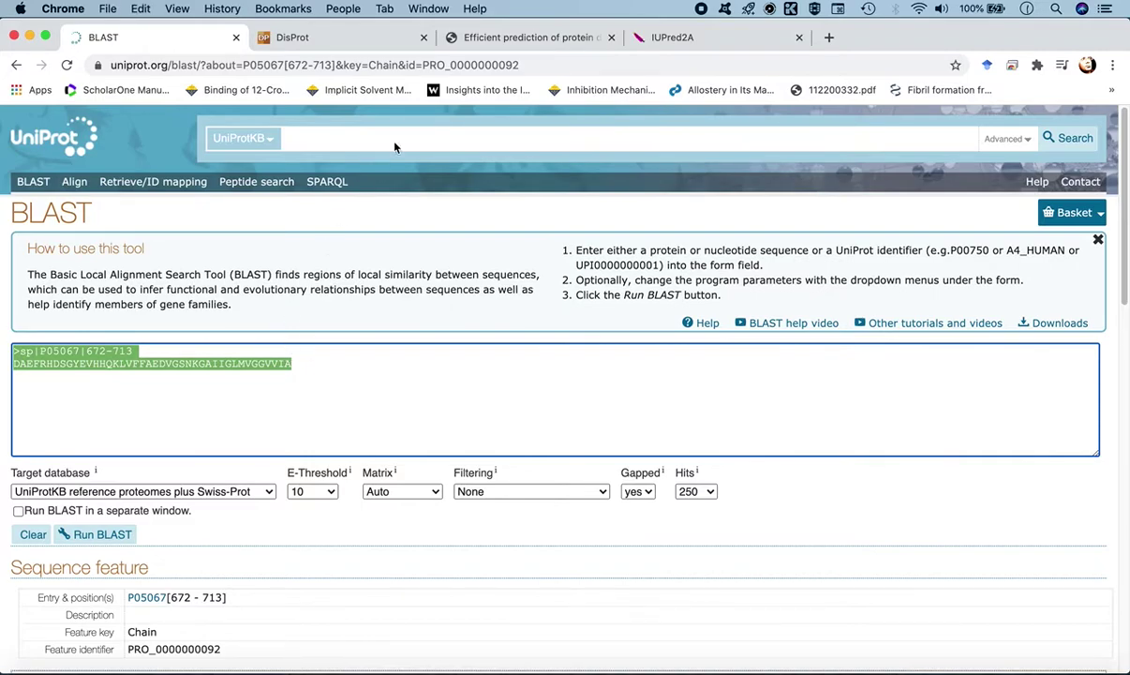
{"action": "left_click", "coordinate": [486, 37]}
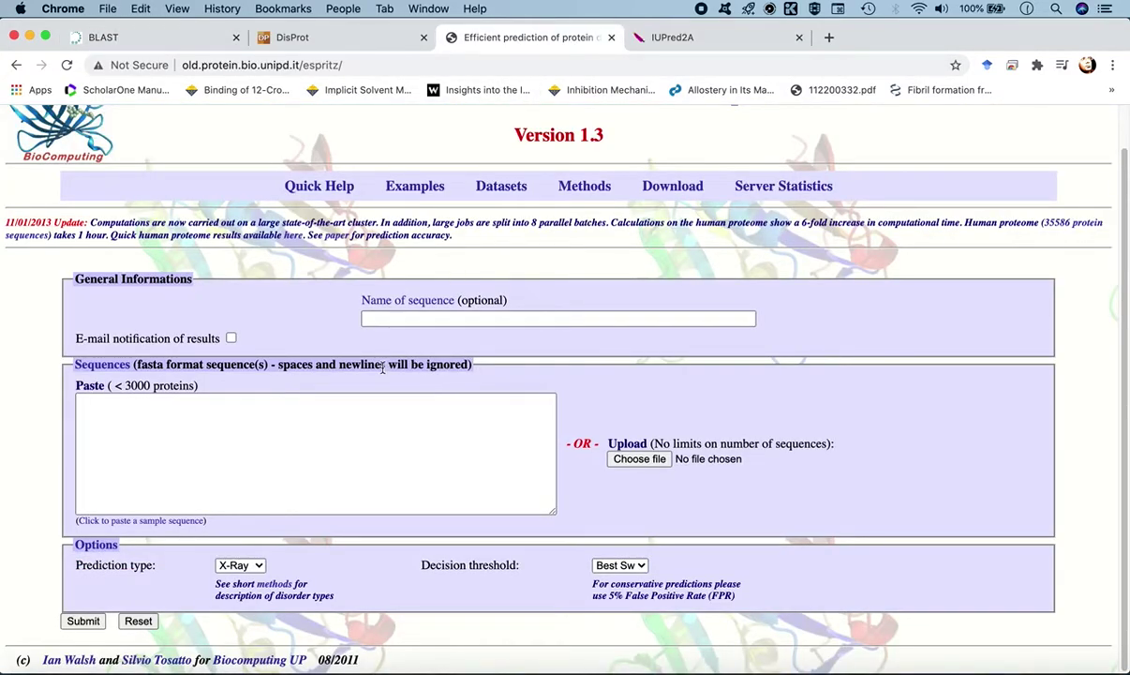
{"action": "left_click", "coordinate": [331, 427]}
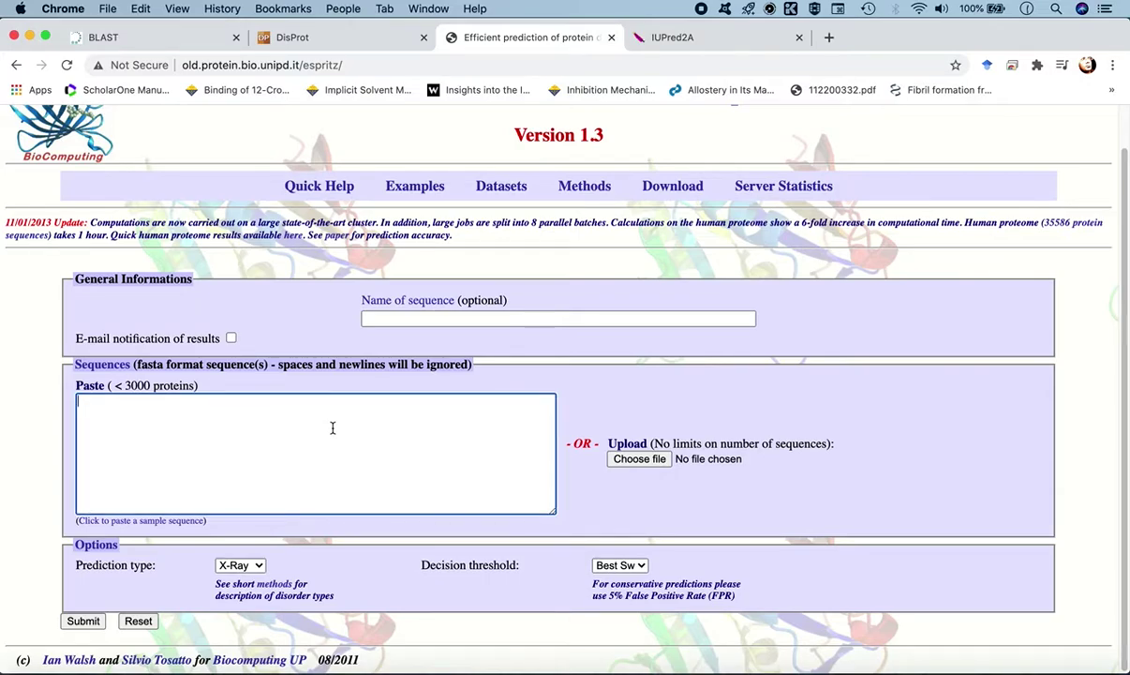
{"action": "key", "text": "super+v"}
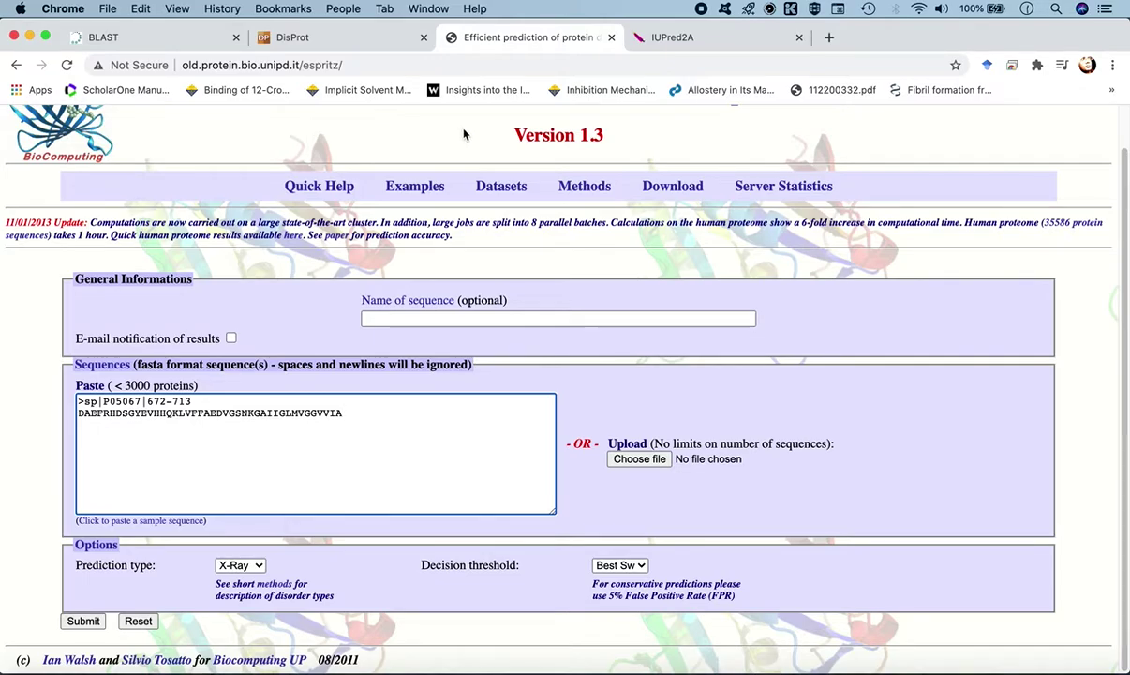
{"action": "left_click", "coordinate": [698, 37]}
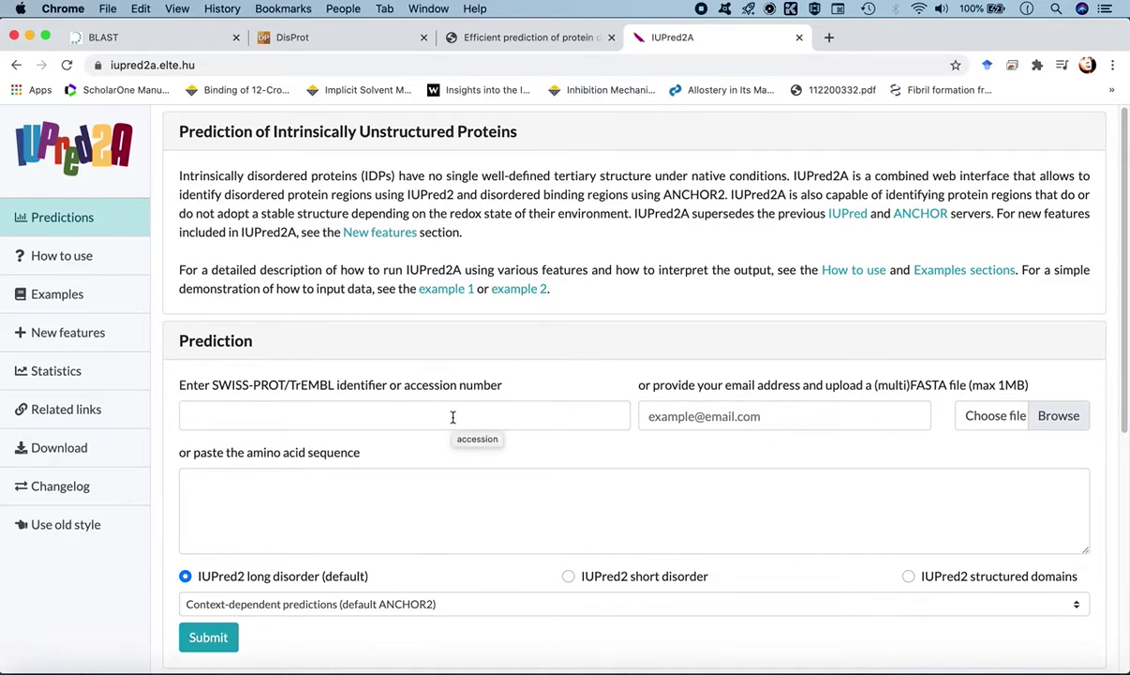
{"action": "left_click", "coordinate": [366, 479]}
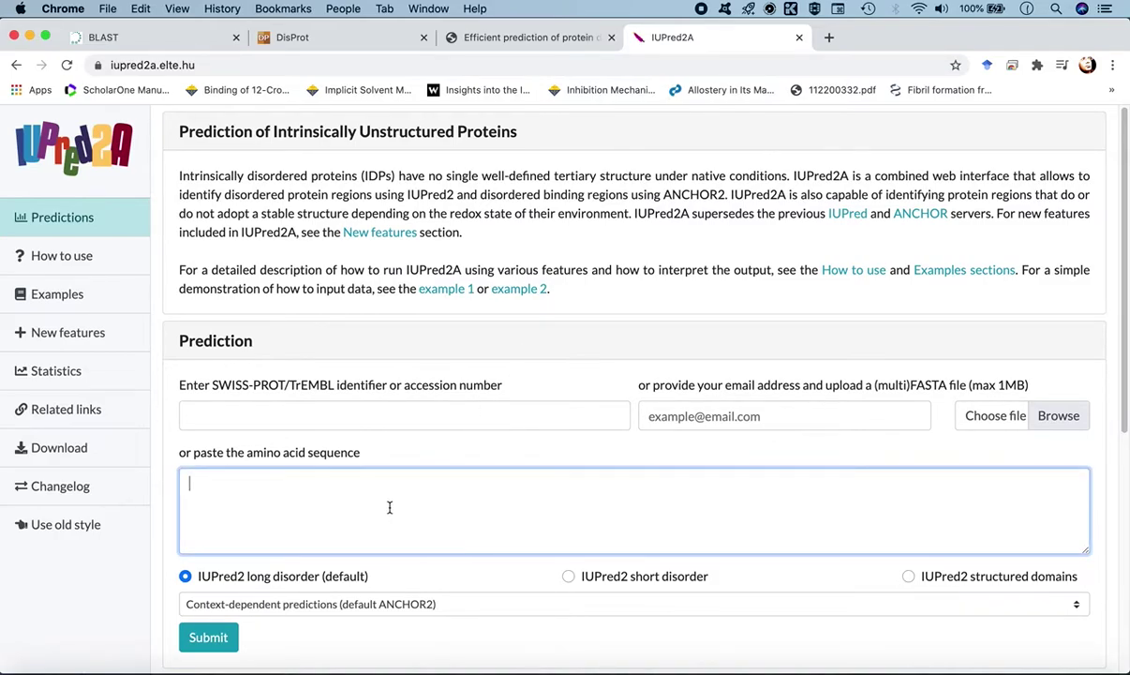
{"action": "key", "text": "super+v"}
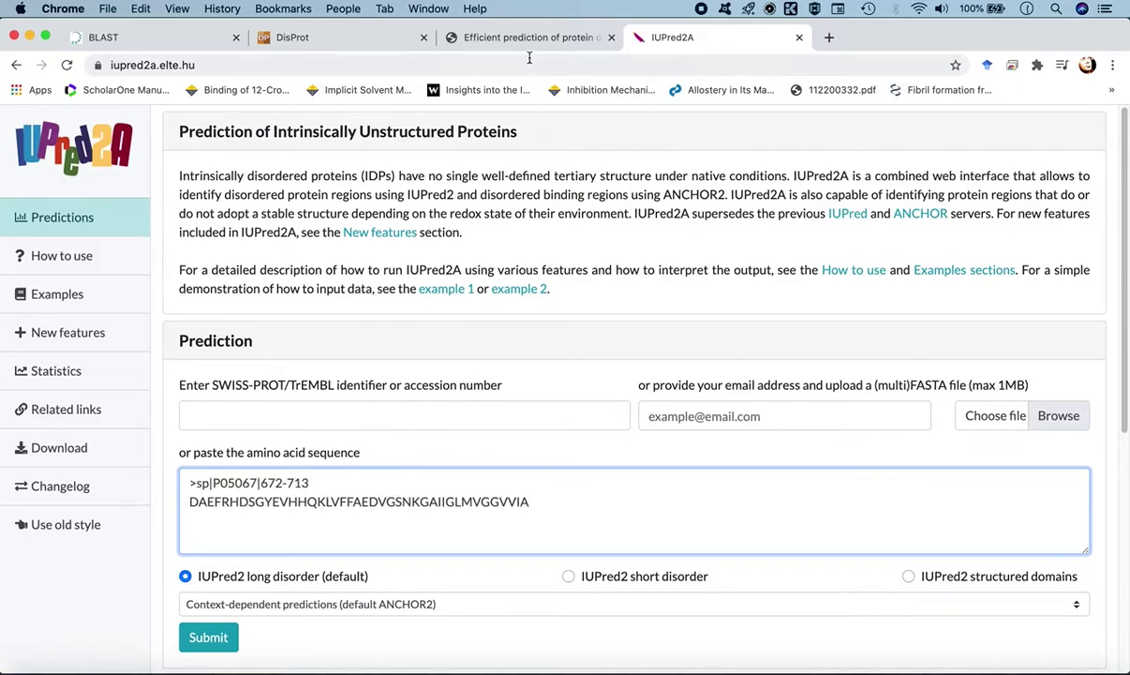
{"action": "left_click", "coordinate": [497, 38]}
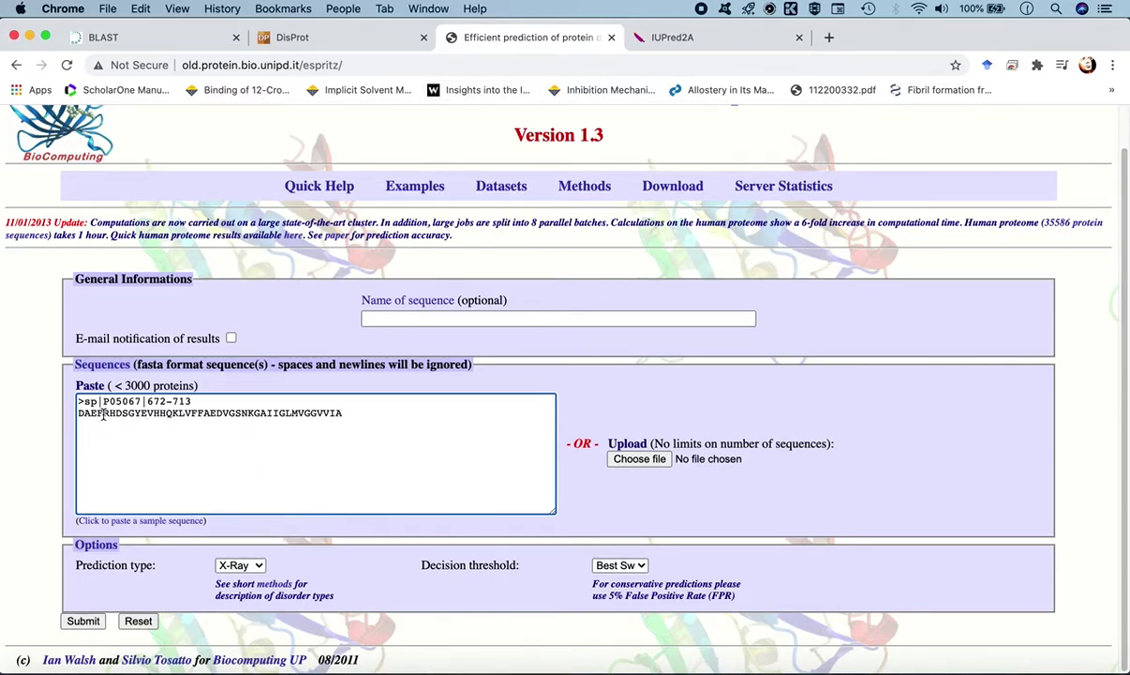
{"action": "left_click", "coordinate": [670, 38]}
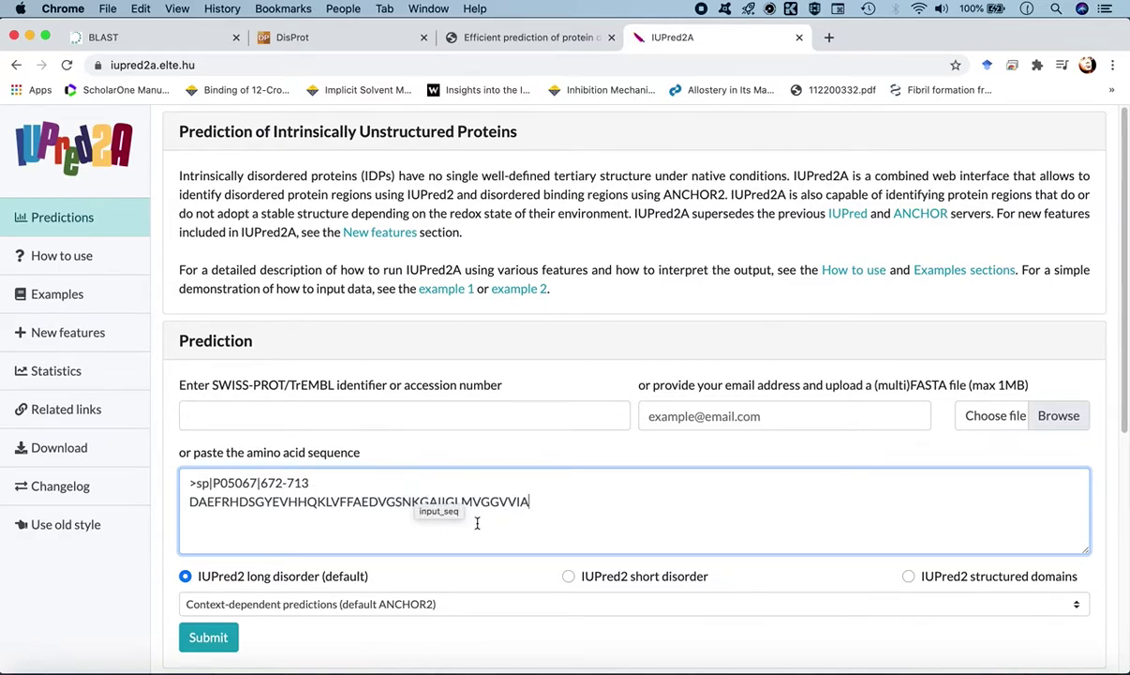
{"action": "left_click", "coordinate": [494, 37]}
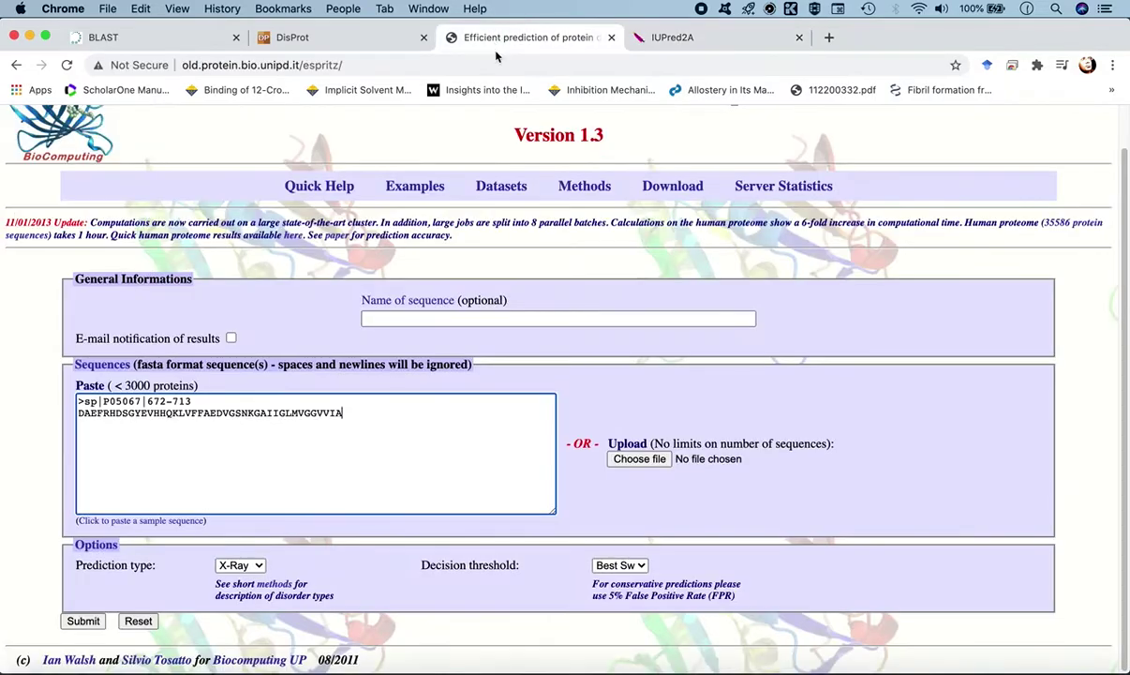
Step: Return to the DisProt home page, search for "synuclein" and open the human Alpha-synuclein entry DP00070
{"action": "left_click", "coordinate": [374, 43]}
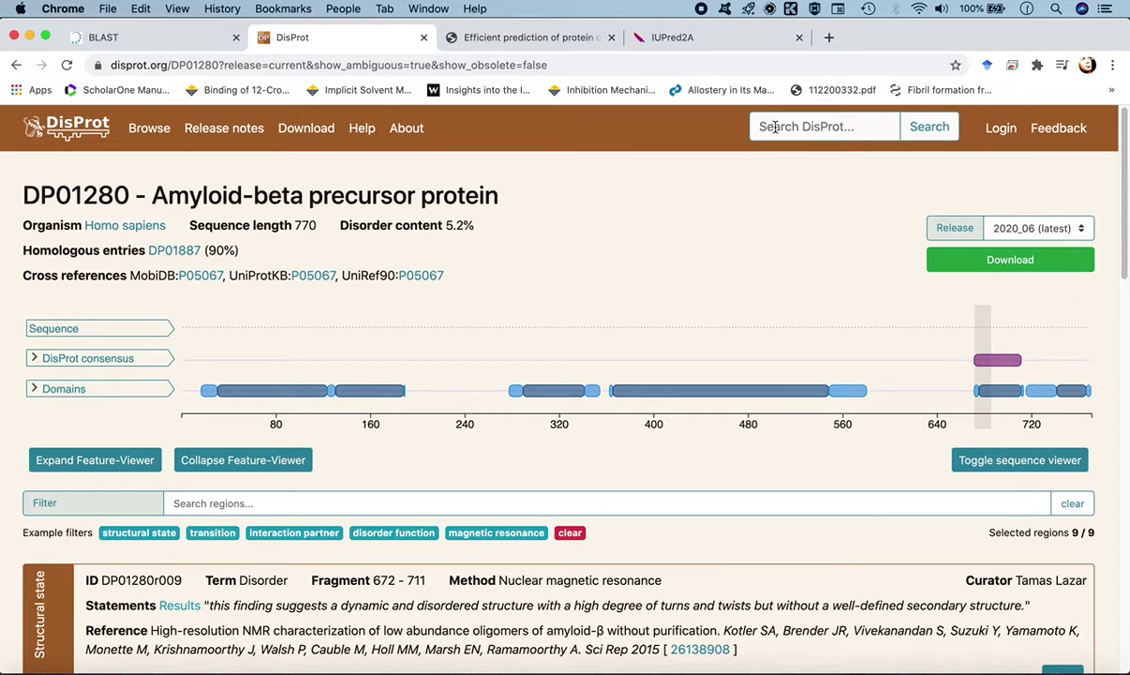
{"action": "left_click", "coordinate": [84, 126]}
{"action": "left_click", "coordinate": [533, 301]}
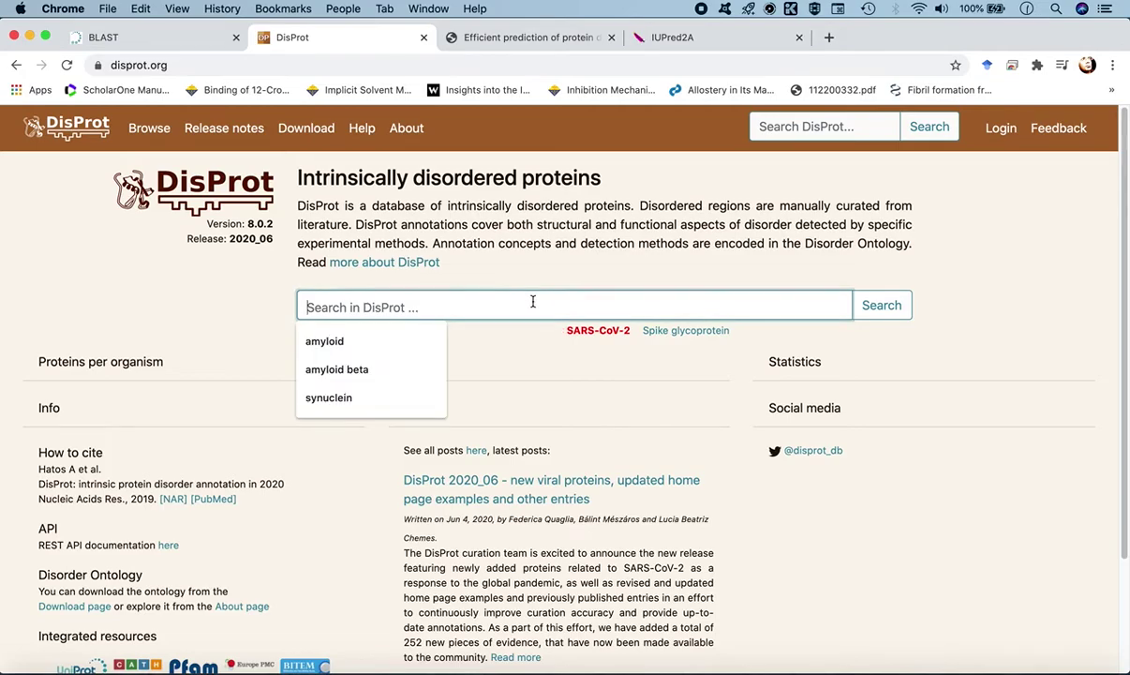
{"action": "type", "text": "synuclein"}
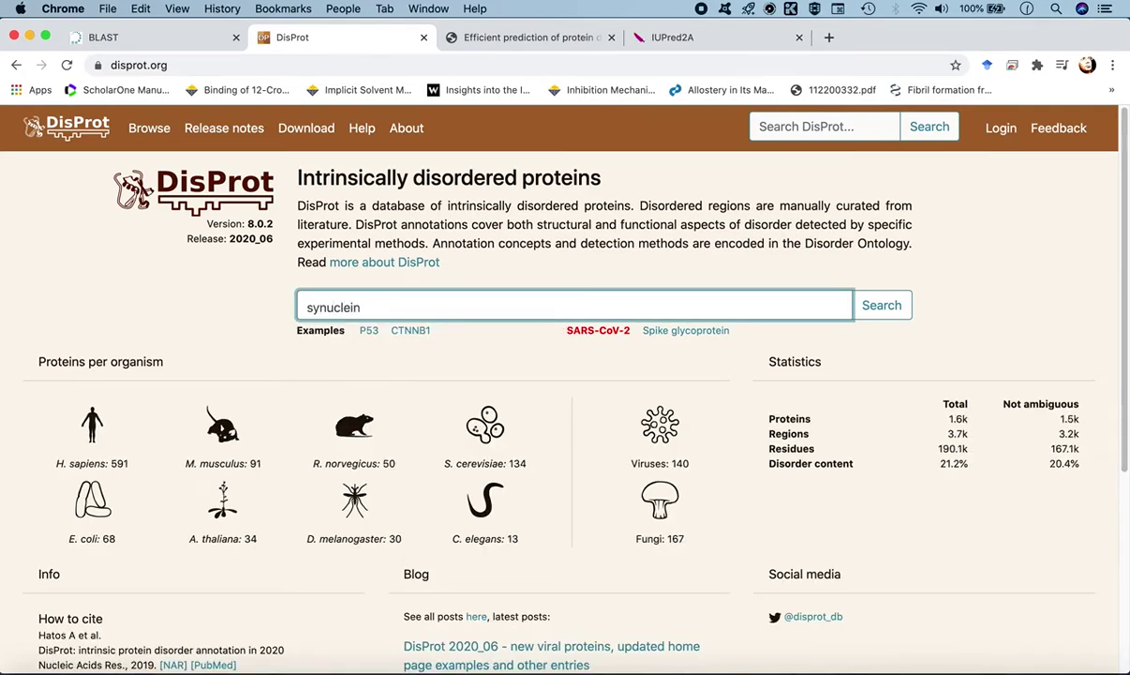
{"action": "left_click", "coordinate": [880, 304]}
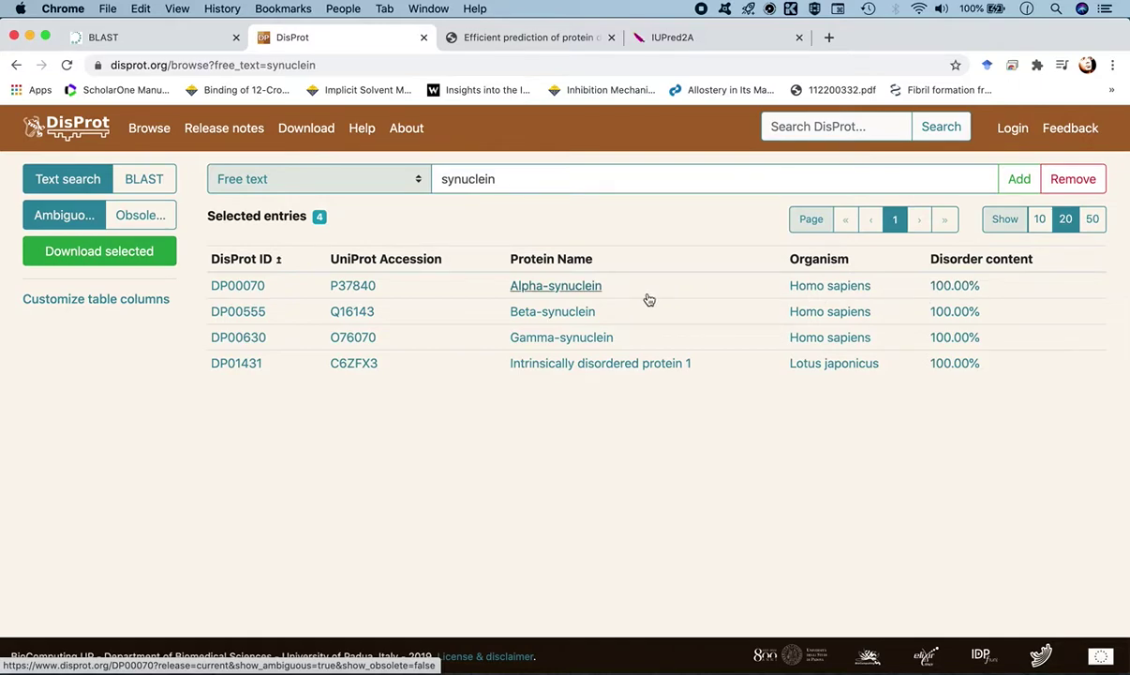
{"action": "left_click", "coordinate": [531, 287]}
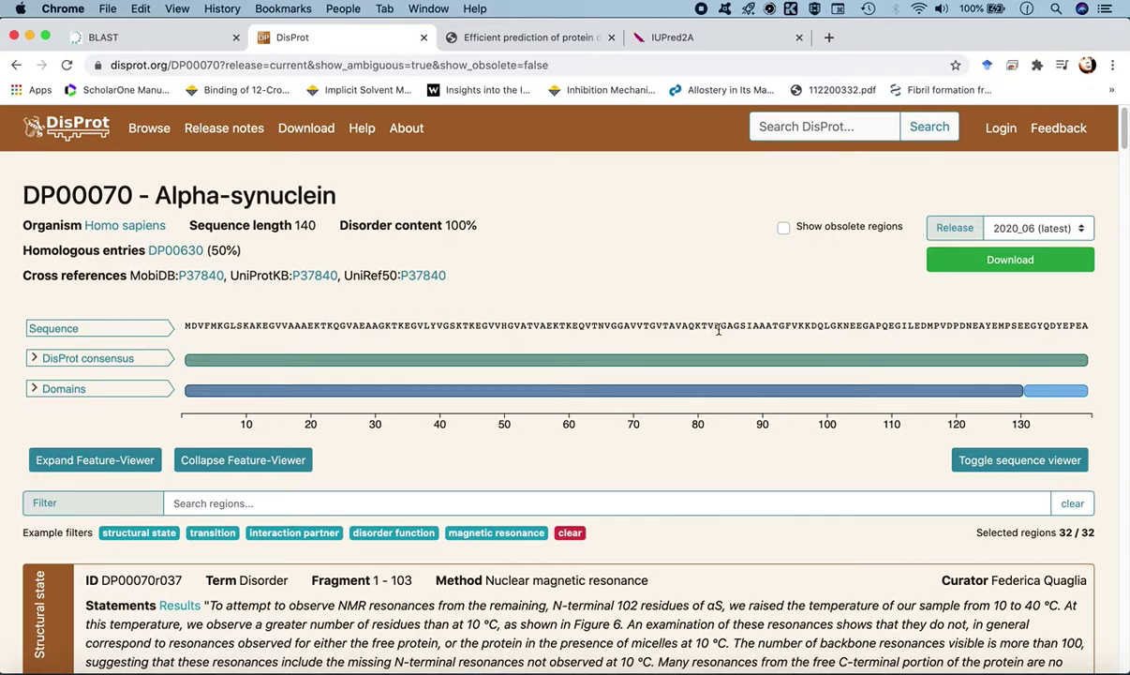
Step: Highlight the fragment range of region DP00070r037 and review the fragments and detection methods of the other structural state regions
{"action": "scroll", "coordinate": [364, 414], "scroll_direction": "down", "scroll_amount": 1}
{"action": "scroll", "coordinate": [364, 414], "scroll_direction": "down", "scroll_amount": 5}
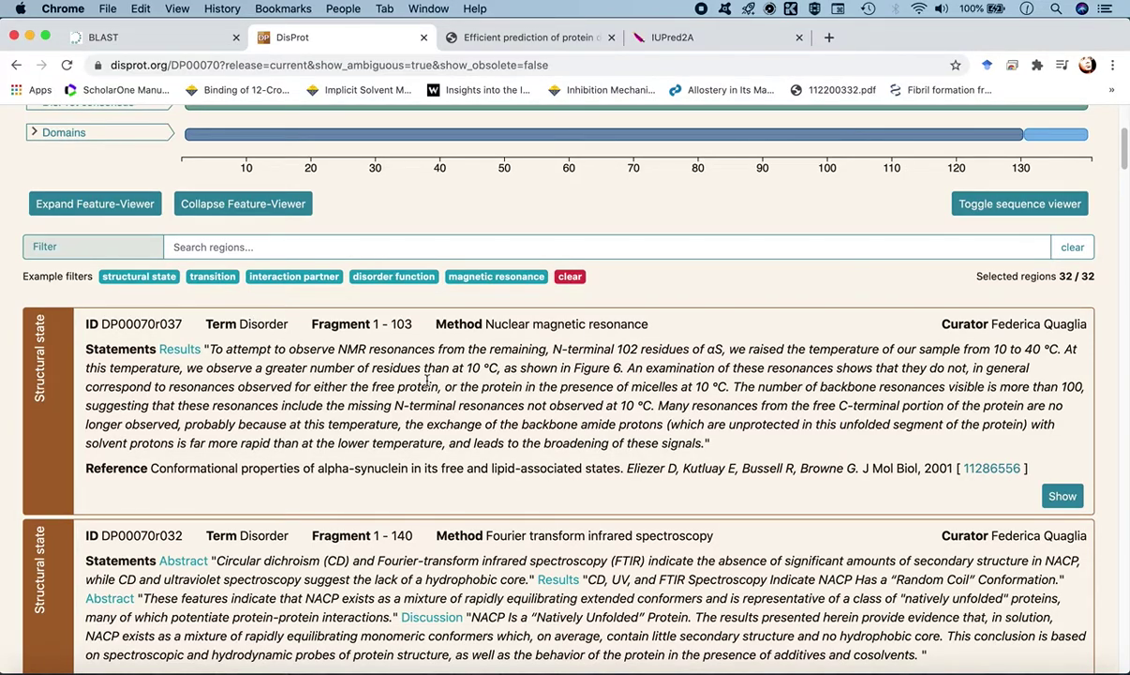
{"action": "left_click_drag", "start_coordinate": [372, 324], "coordinate": [411, 325]}
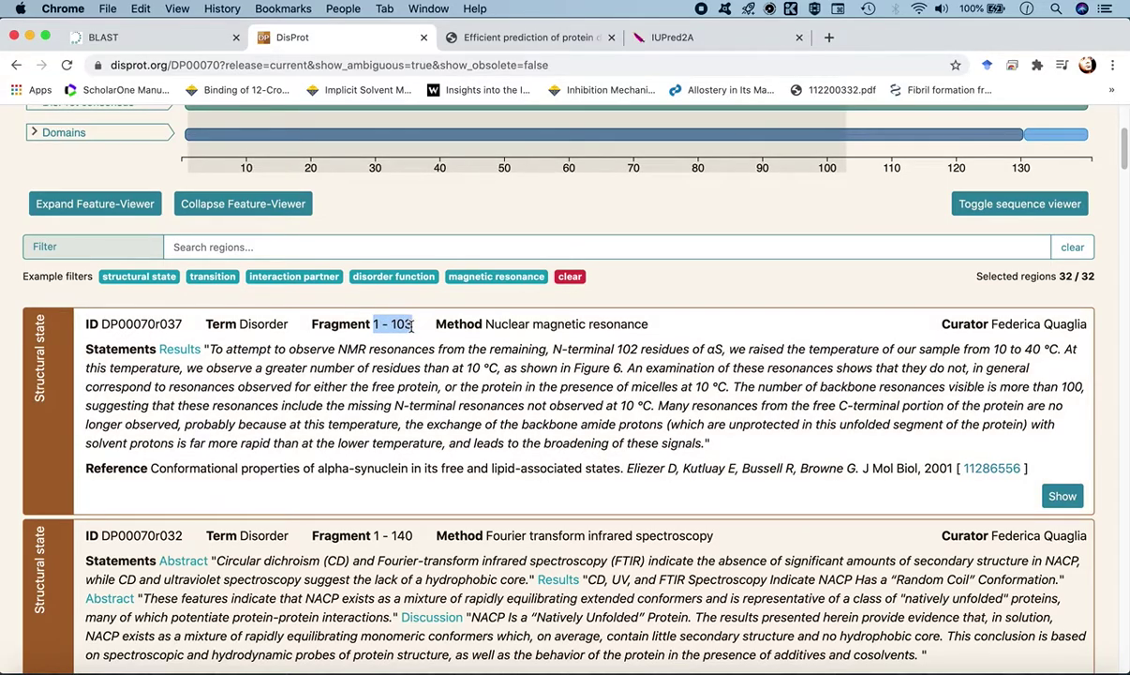
{"action": "left_click", "coordinate": [424, 402]}
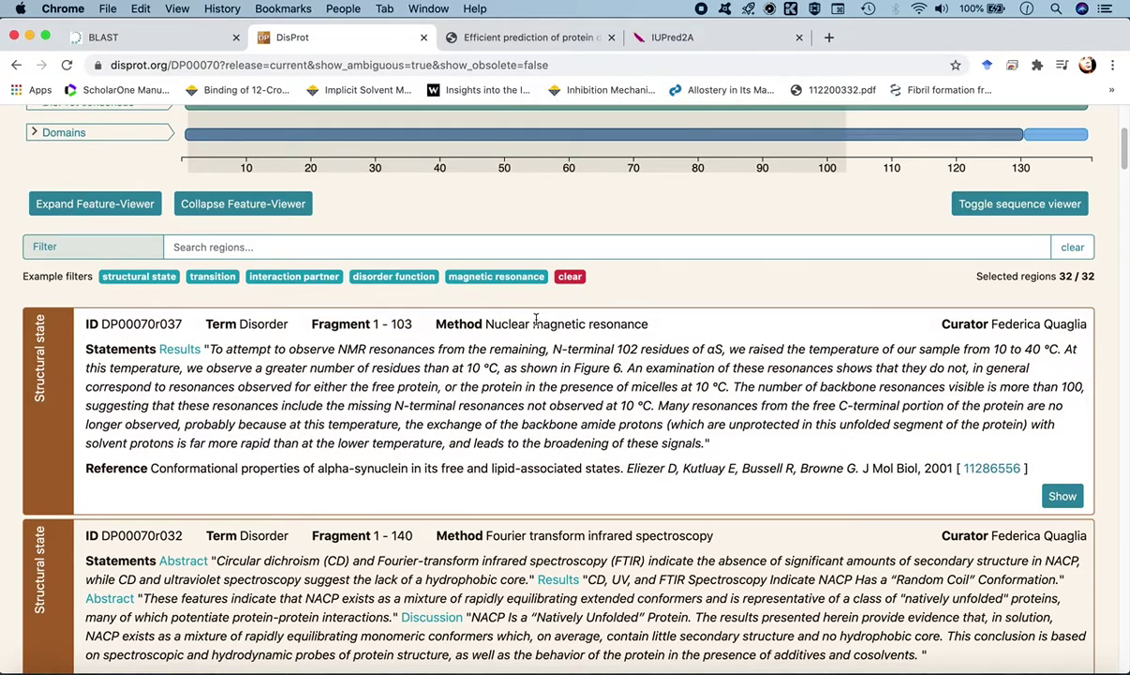
{"action": "scroll", "coordinate": [530, 478], "scroll_direction": "down", "scroll_amount": 3}
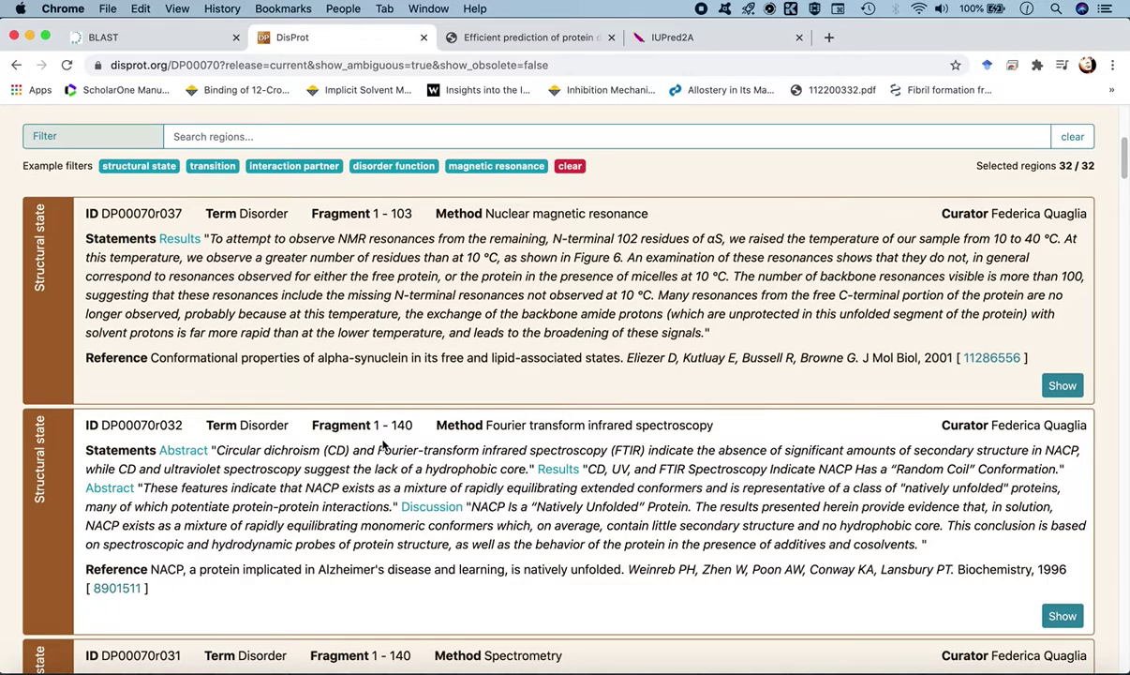
{"action": "scroll", "coordinate": [358, 486], "scroll_direction": "down", "scroll_amount": 10}
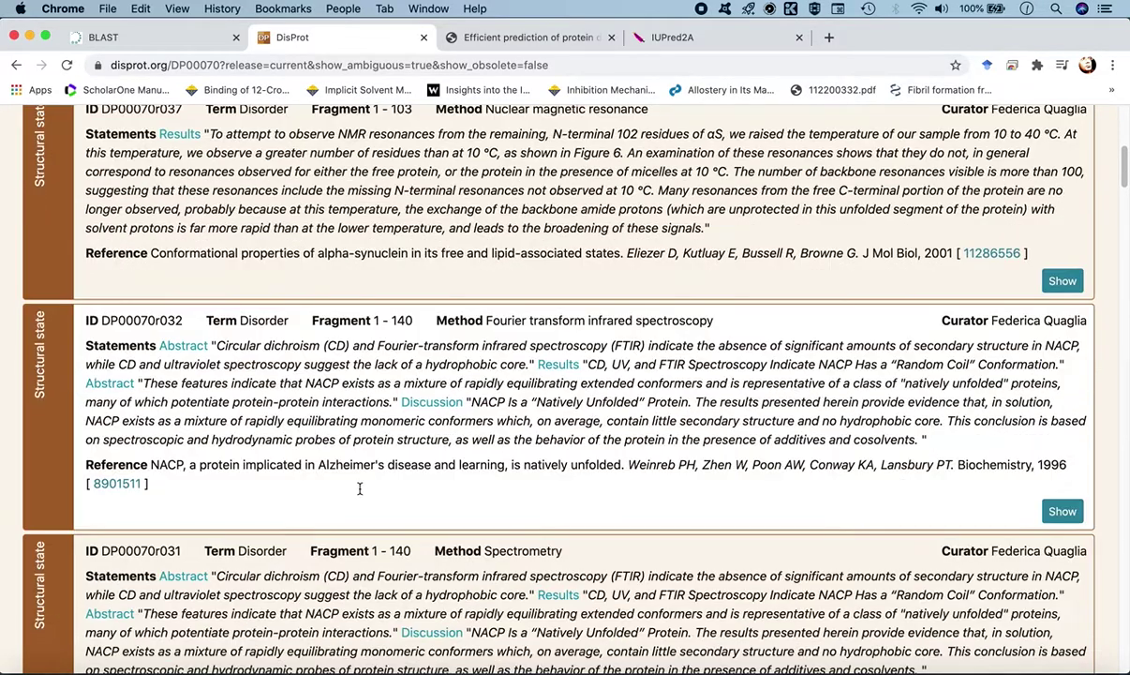
{"action": "scroll", "coordinate": [359, 489], "scroll_direction": "down", "scroll_amount": 12}
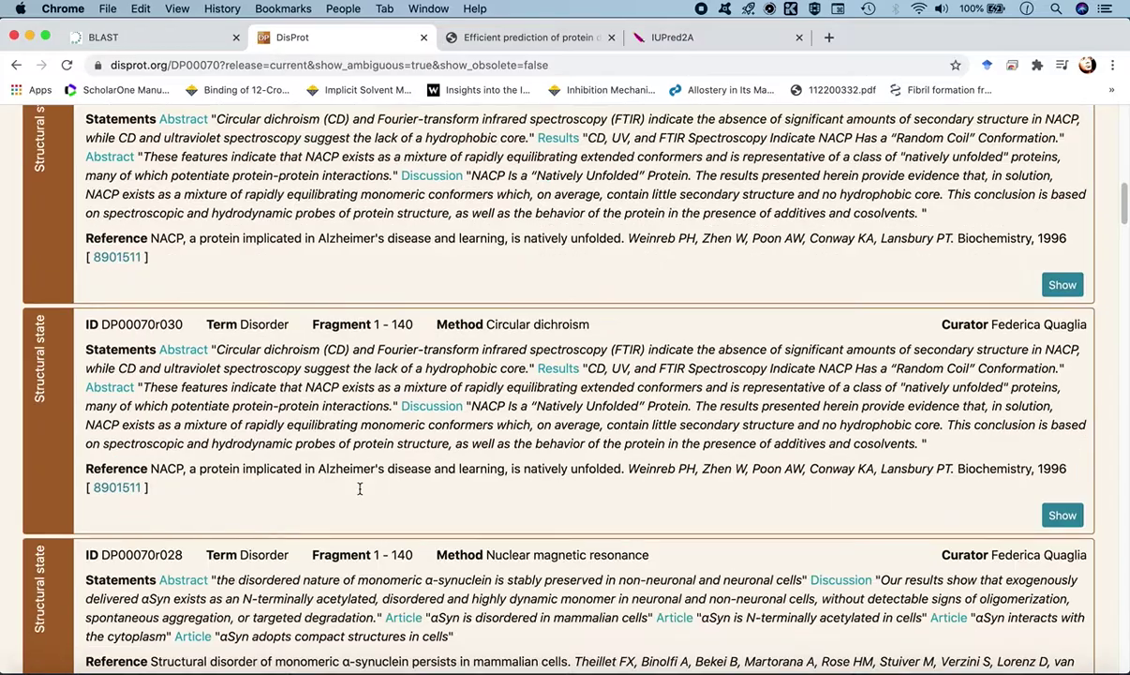
{"action": "scroll", "coordinate": [359, 488], "scroll_direction": "down", "scroll_amount": 15}
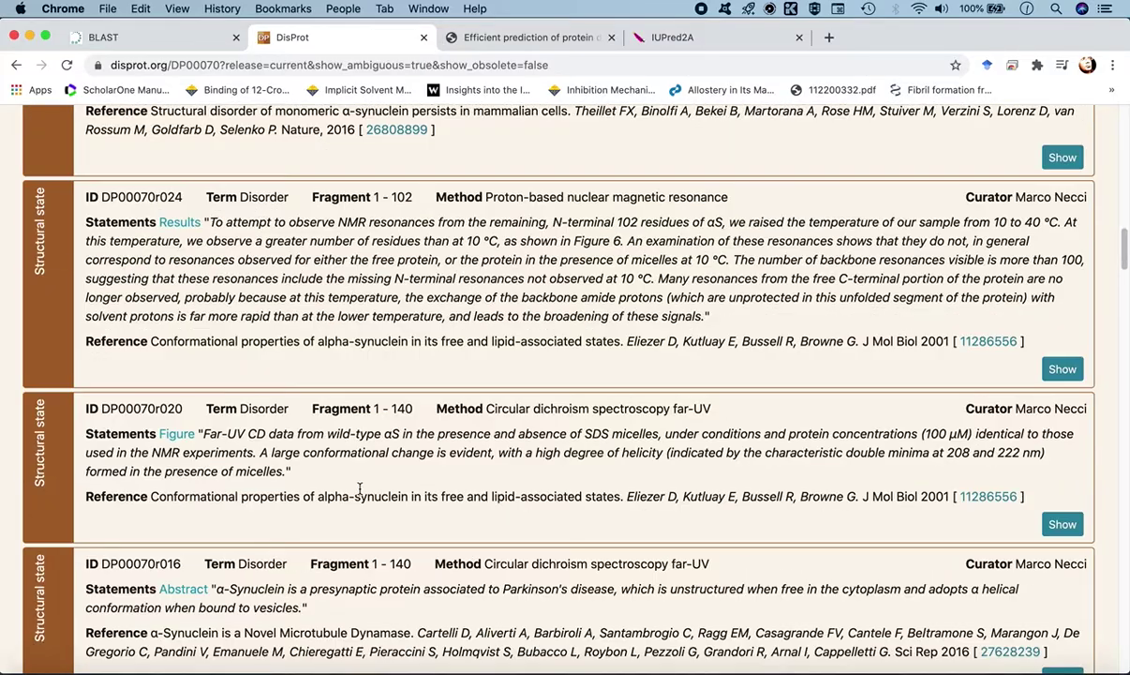
{"action": "scroll", "coordinate": [359, 488], "scroll_direction": "down", "scroll_amount": 10}
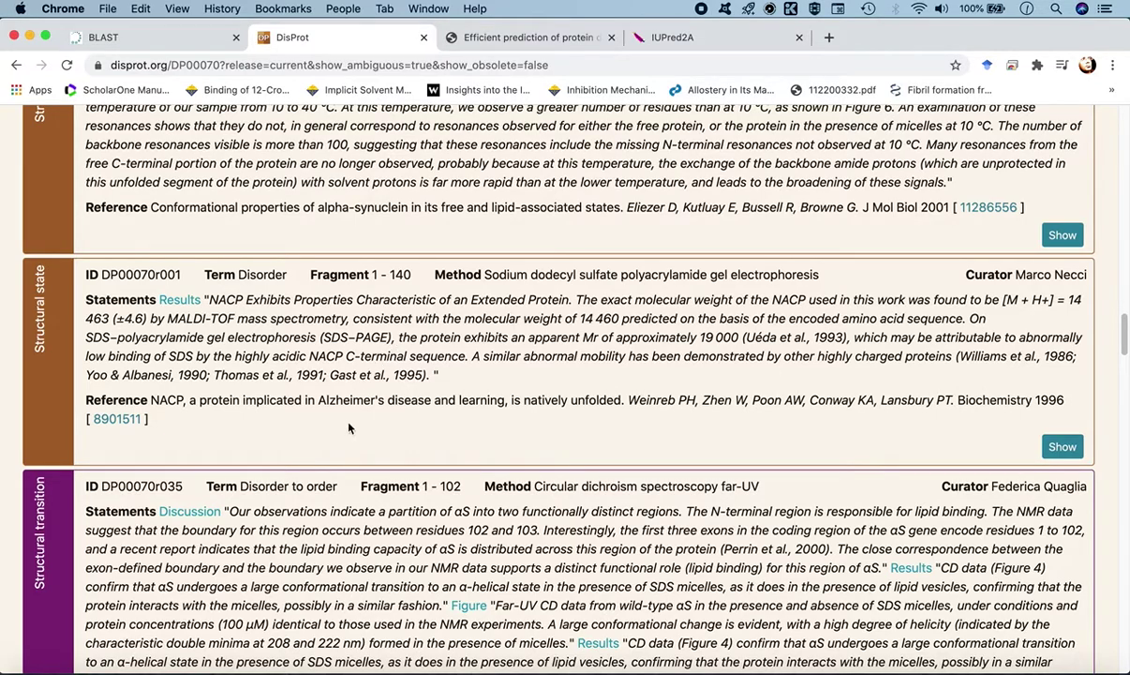
Step: Review the disorder-to-order fragments and their statements in the structural transition regions of the Alpha-synuclein entry
{"action": "scroll", "coordinate": [293, 540], "scroll_direction": "down", "scroll_amount": 2}
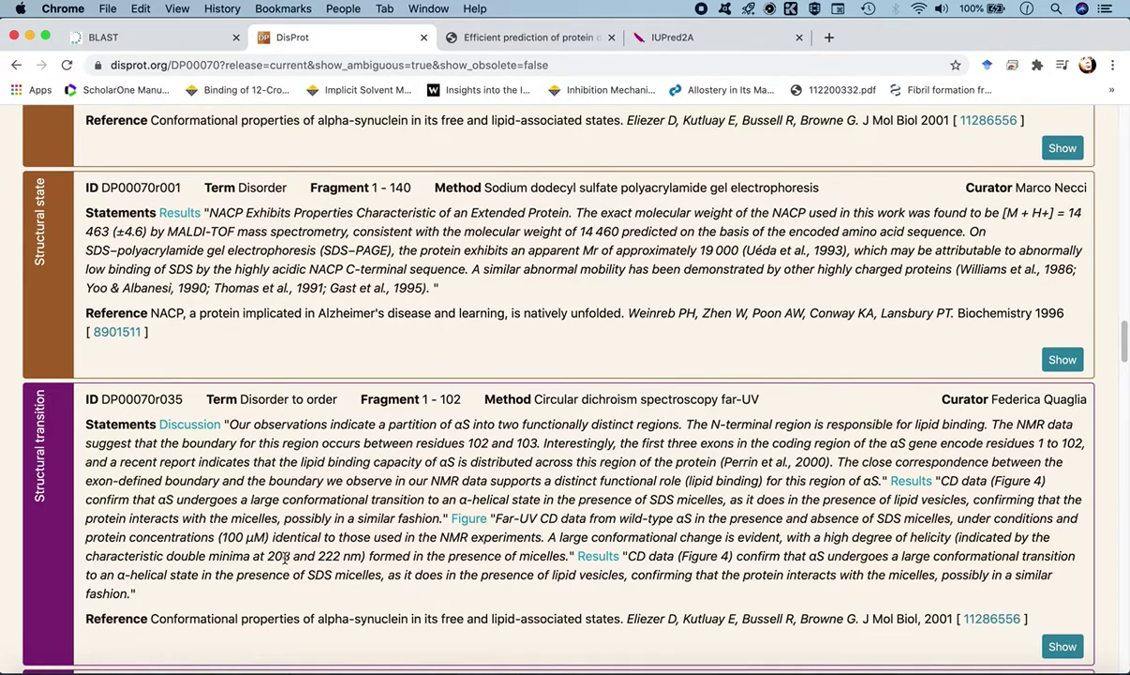
{"action": "scroll", "coordinate": [332, 471], "scroll_direction": "down", "scroll_amount": 4}
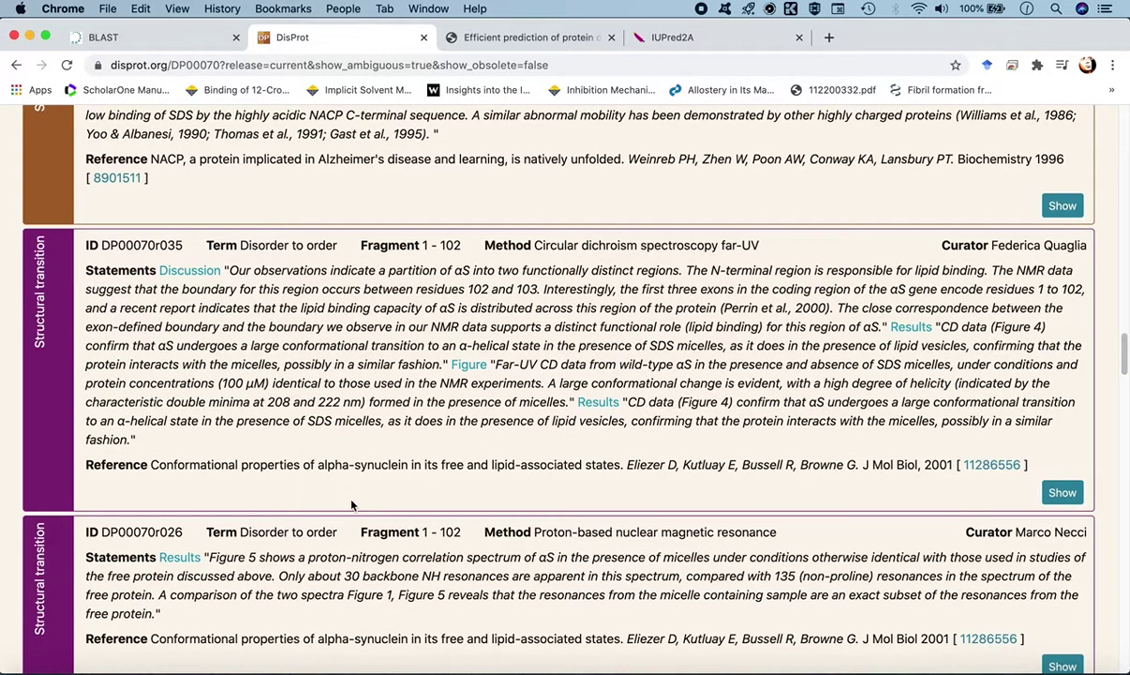
{"action": "scroll", "coordinate": [351, 505], "scroll_direction": "down", "scroll_amount": 5}
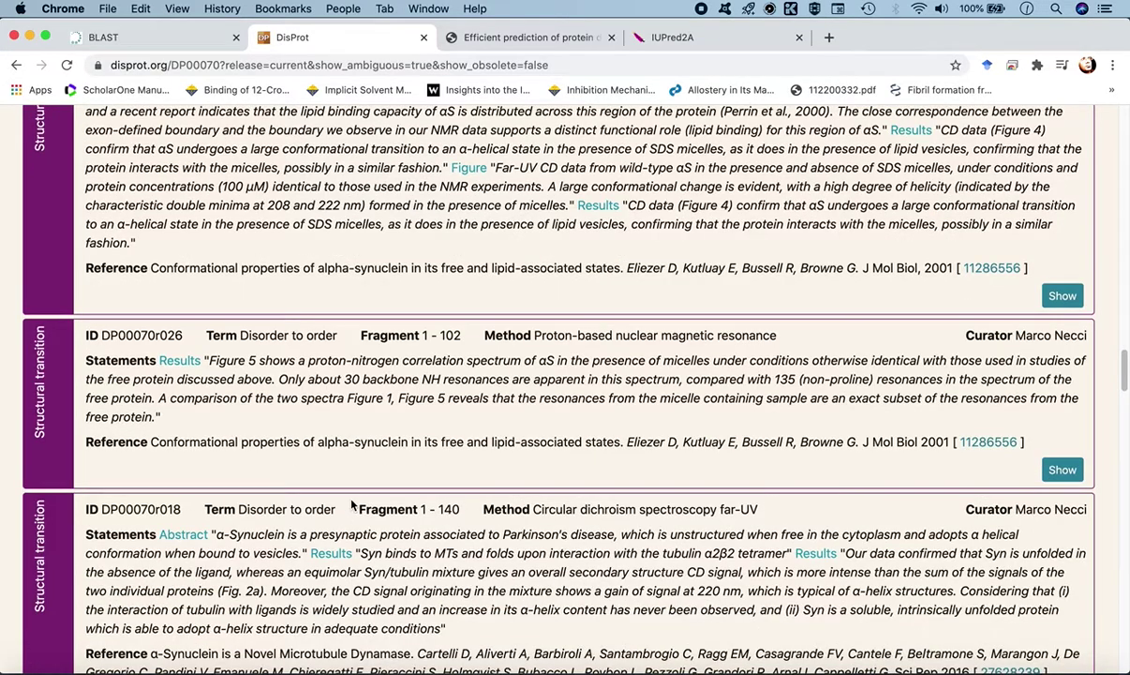
{"action": "scroll", "coordinate": [351, 505], "scroll_direction": "down", "scroll_amount": 5}
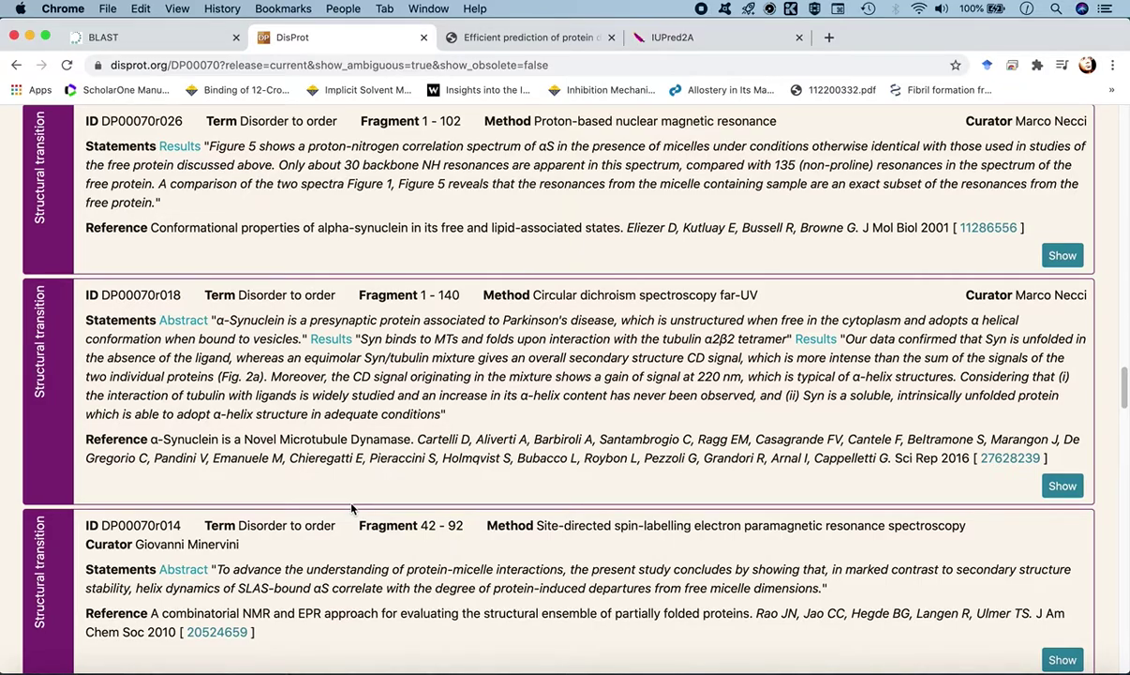
{"action": "scroll", "coordinate": [351, 508], "scroll_direction": "down", "scroll_amount": 4}
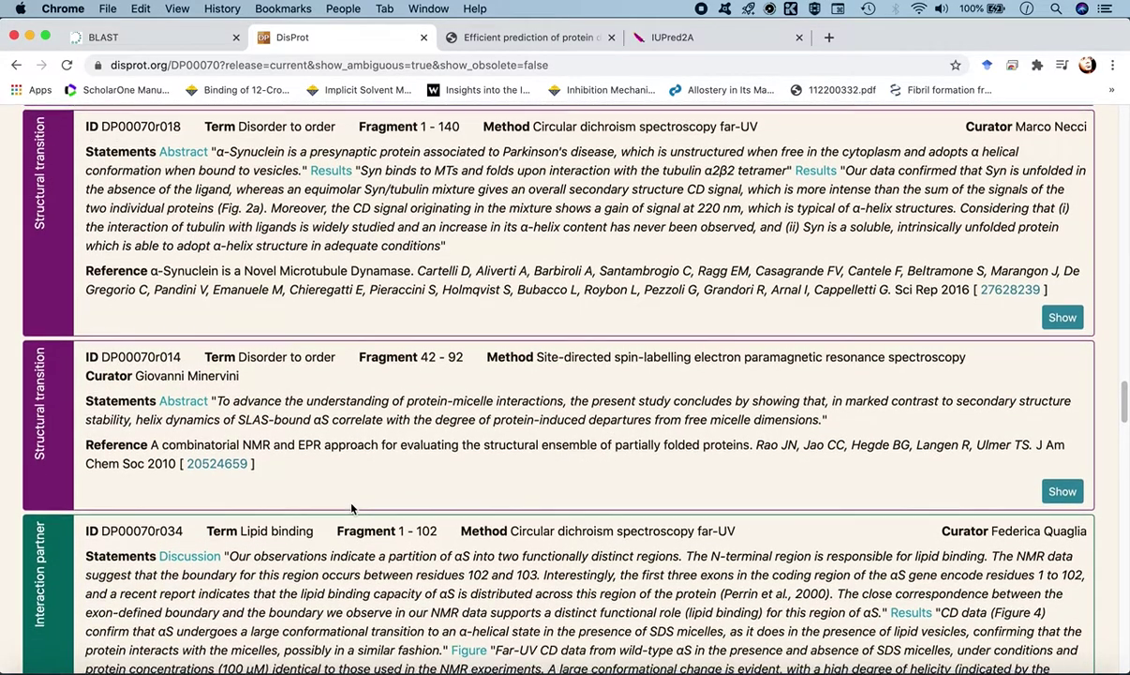
Step: Examine the lipid binding and protein binding annotations in the interaction partner regions of the Alpha-synuclein entry
{"action": "scroll", "coordinate": [351, 508], "scroll_direction": "down", "scroll_amount": 2}
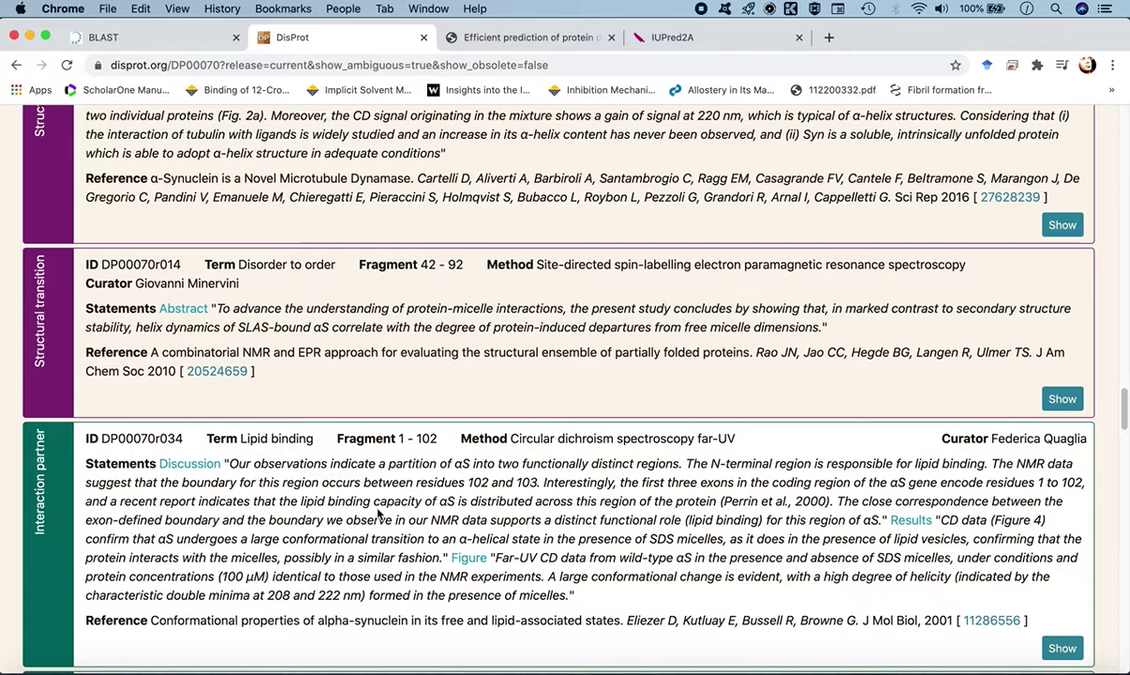
{"action": "scroll", "coordinate": [374, 515], "scroll_direction": "down", "scroll_amount": 1}
{"action": "scroll", "coordinate": [374, 514], "scroll_direction": "down", "scroll_amount": 5}
{"action": "scroll", "coordinate": [374, 514], "scroll_direction": "down", "scroll_amount": 5}
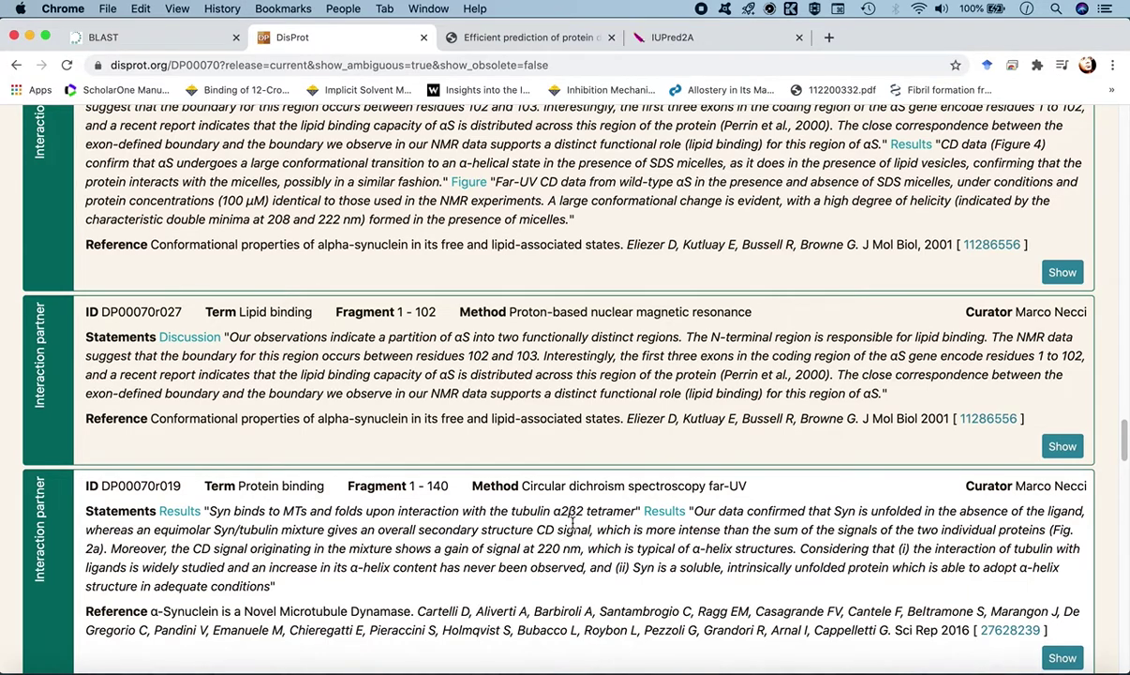
{"action": "scroll", "coordinate": [506, 488], "scroll_direction": "down", "scroll_amount": 10}
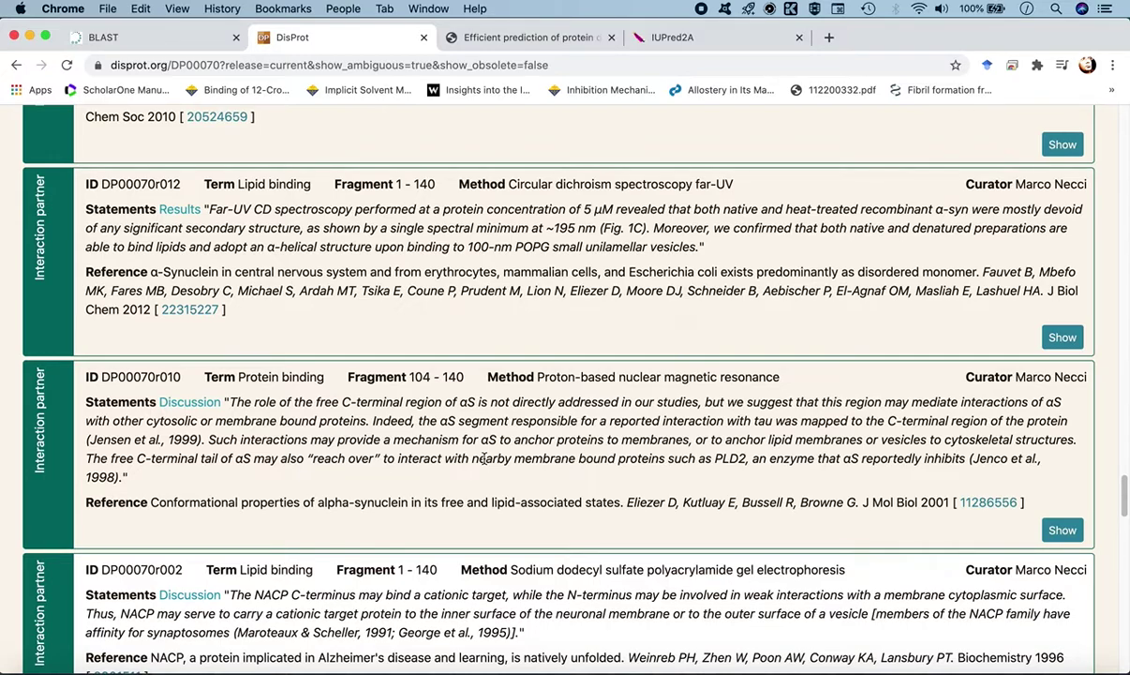
{"action": "scroll", "coordinate": [484, 458], "scroll_direction": "down", "scroll_amount": 10}
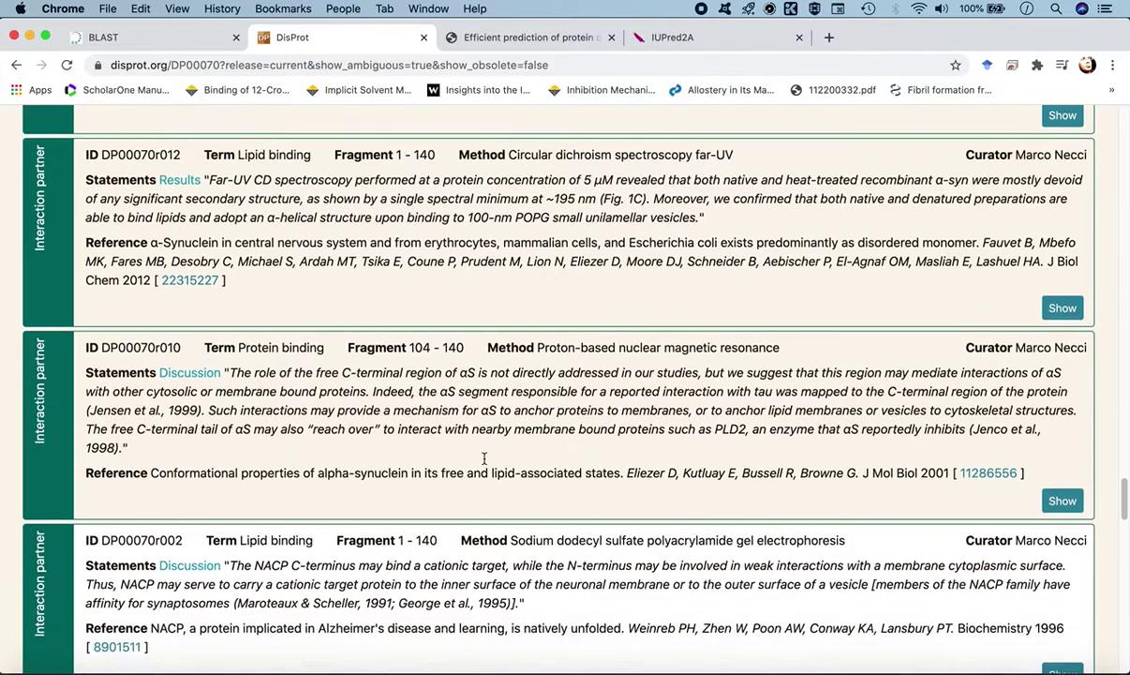
Step: Review the disorder function regions through the end of the Alpha-synuclein entry and return to its feature viewer
{"action": "scroll", "coordinate": [484, 458], "scroll_direction": "down", "scroll_amount": 1}
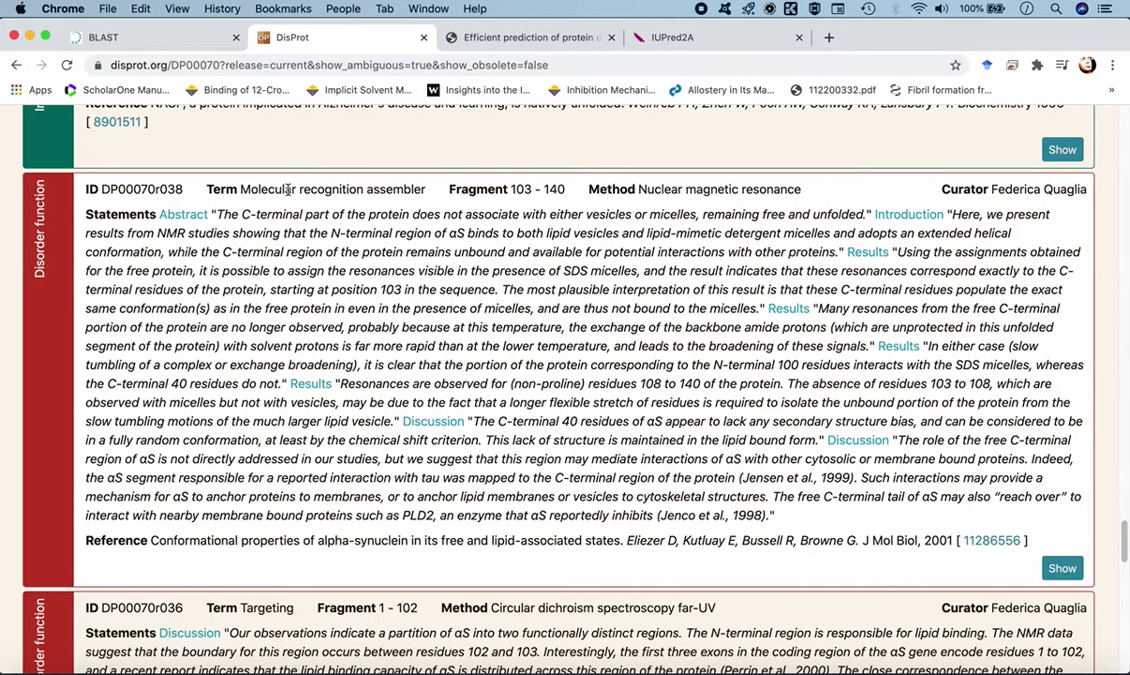
{"action": "scroll", "coordinate": [403, 328], "scroll_direction": "down", "scroll_amount": 18}
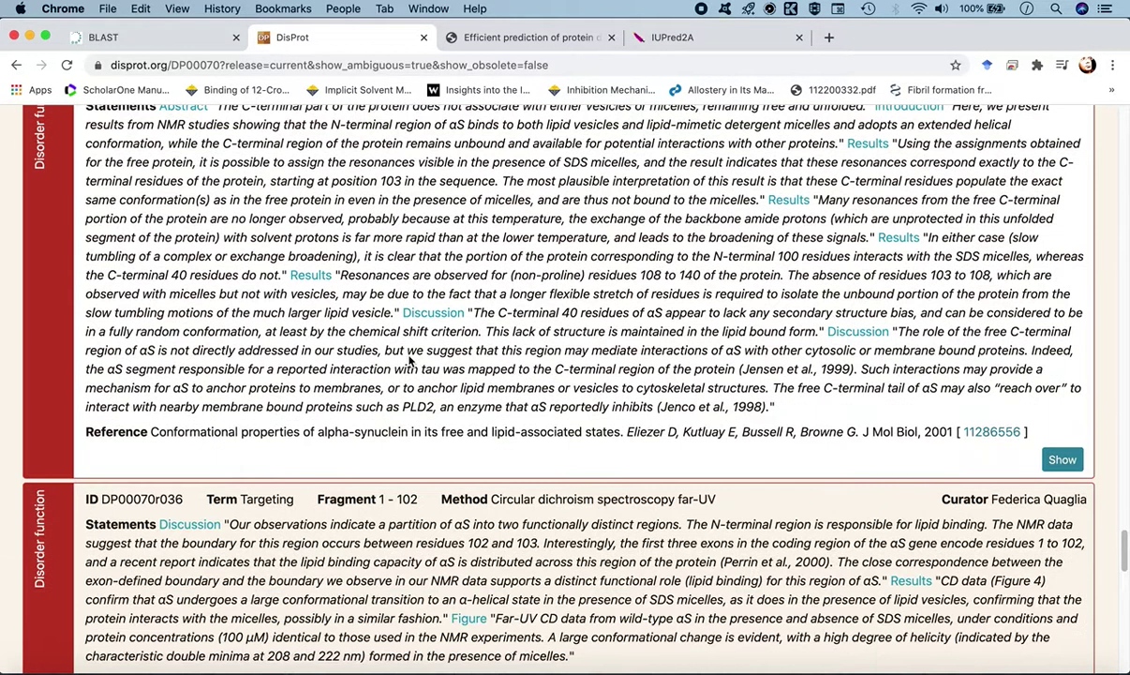
{"action": "scroll", "coordinate": [408, 360], "scroll_direction": "down", "scroll_amount": 7}
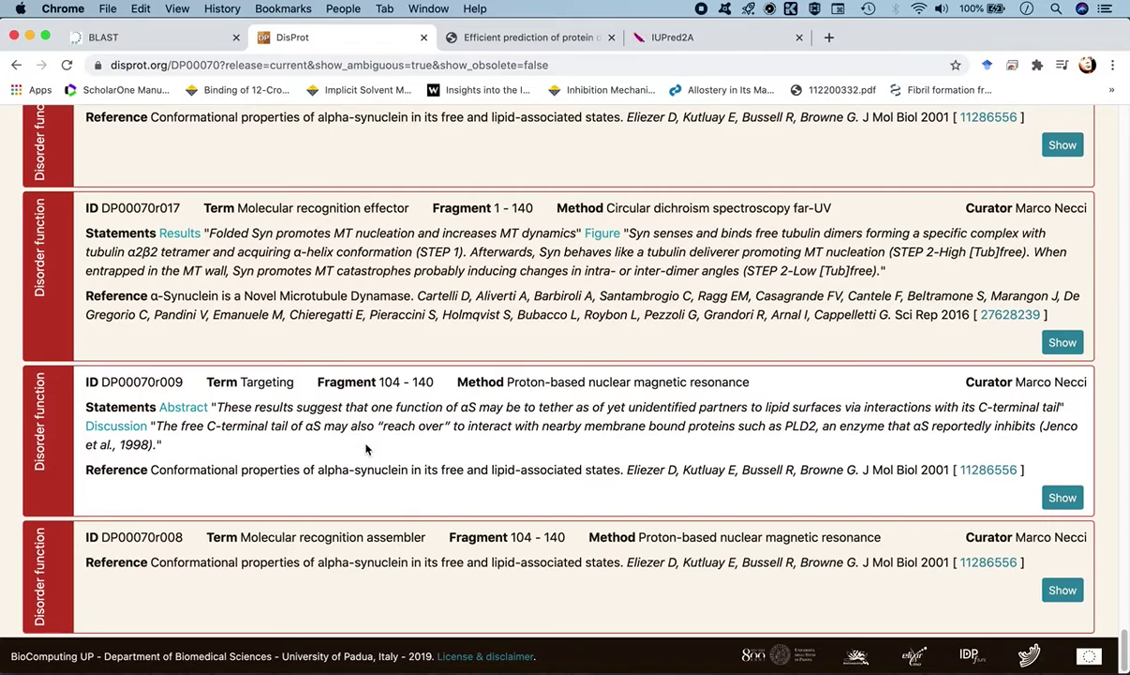
{"action": "scroll", "coordinate": [365, 449], "scroll_direction": "up", "scroll_amount": 15}
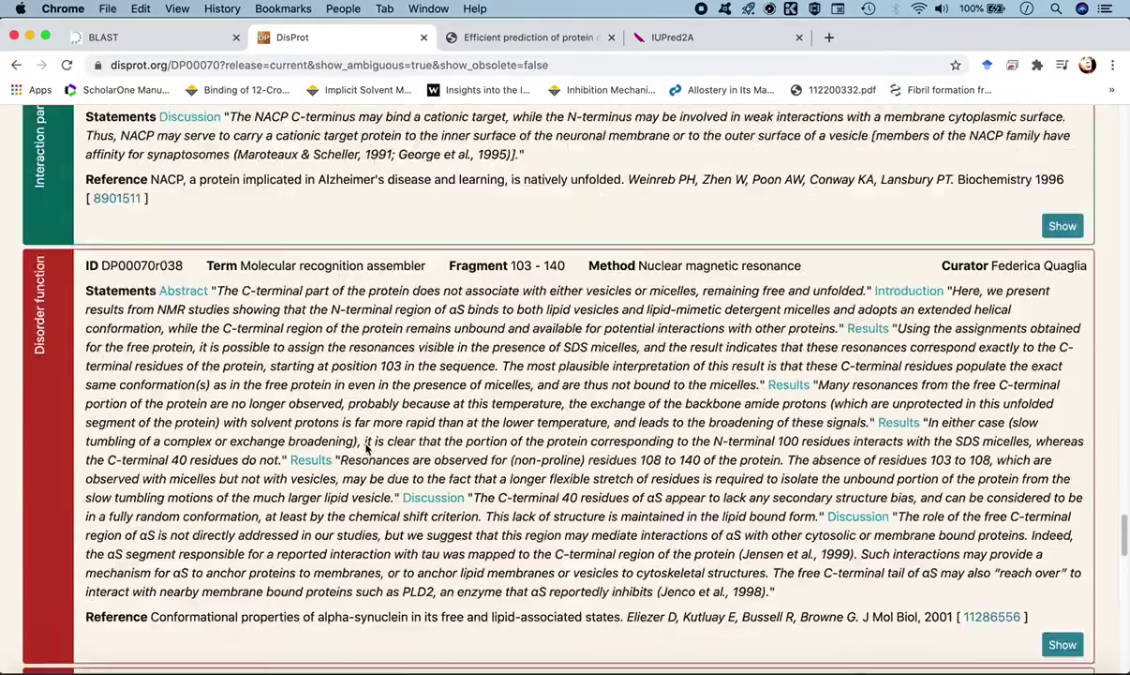
{"action": "scroll", "coordinate": [366, 449], "scroll_direction": "up", "scroll_amount": 15}
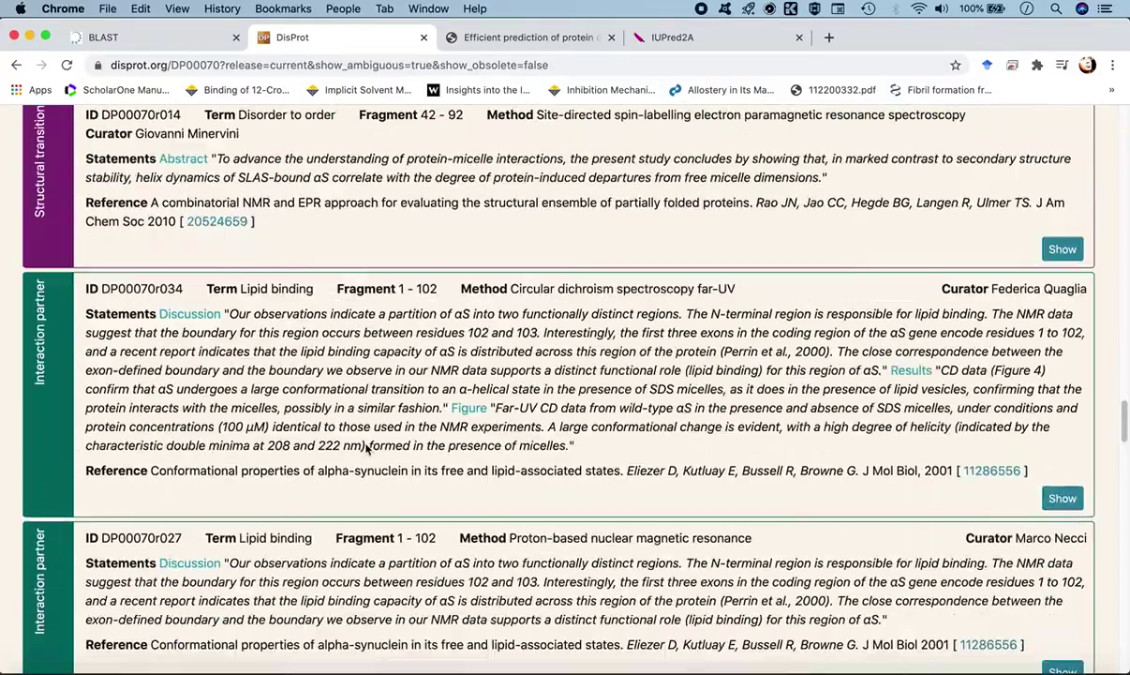
{"action": "scroll", "coordinate": [365, 449], "scroll_direction": "up", "scroll_amount": 15}
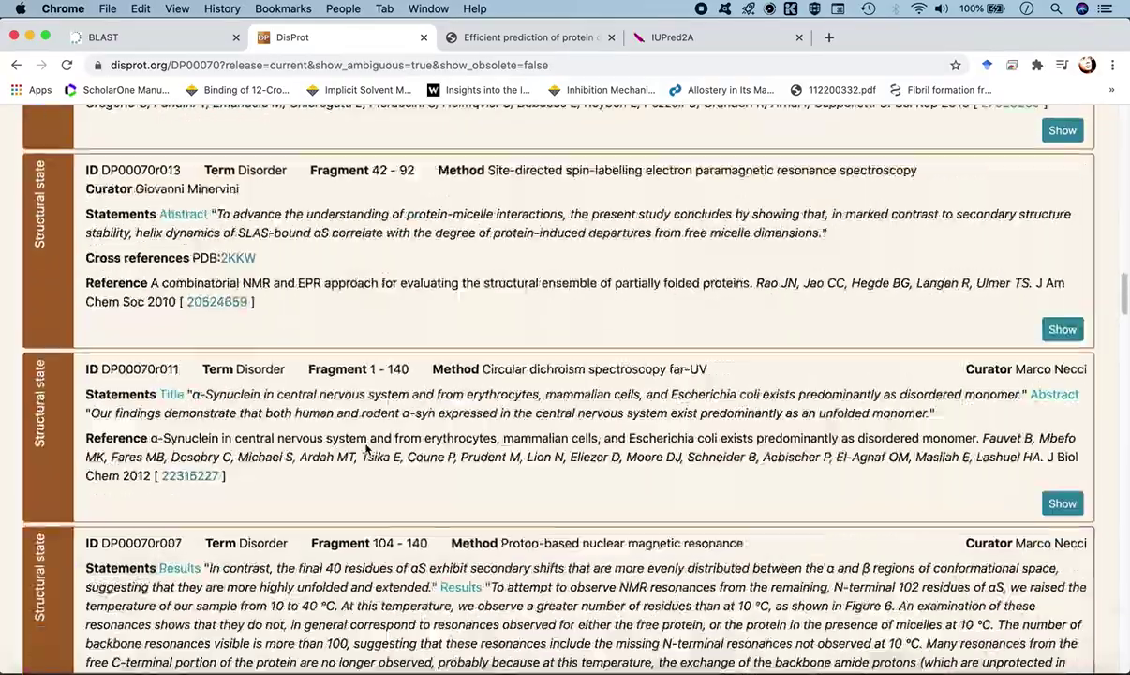
{"action": "scroll", "coordinate": [365, 449], "scroll_direction": "up", "scroll_amount": 15}
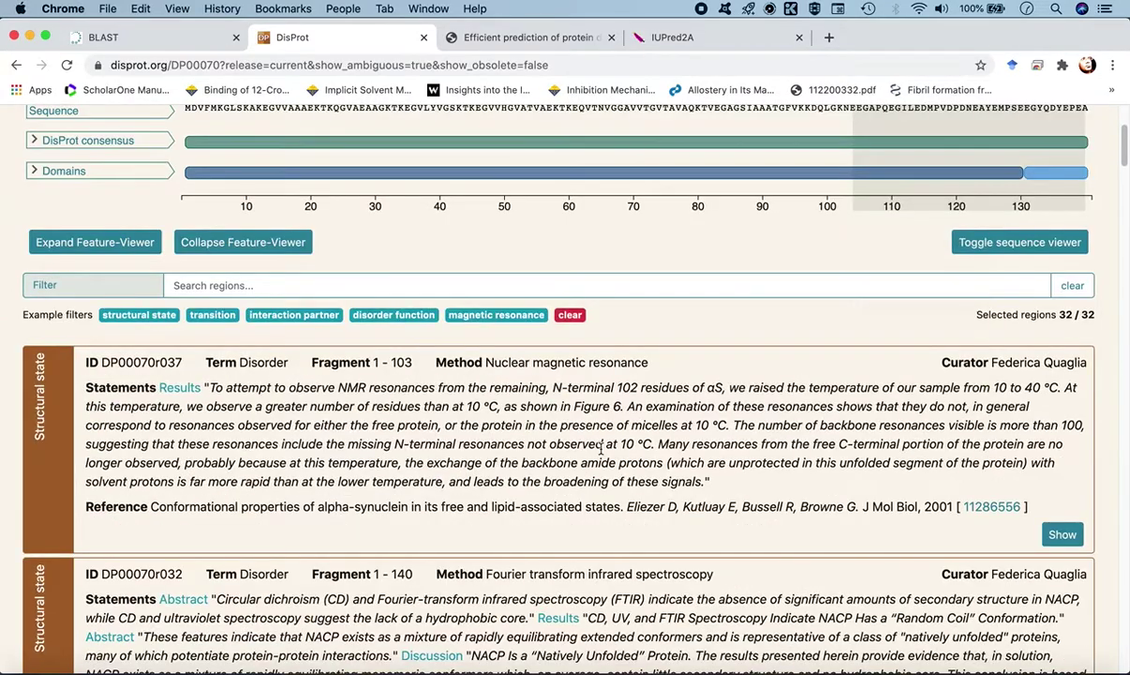
Step: Set up the Alpha-synuclein entry's download in FASTA format with the name space limited to Structural state
{"action": "scroll", "coordinate": [601, 448], "scroll_direction": "up", "scroll_amount": 5}
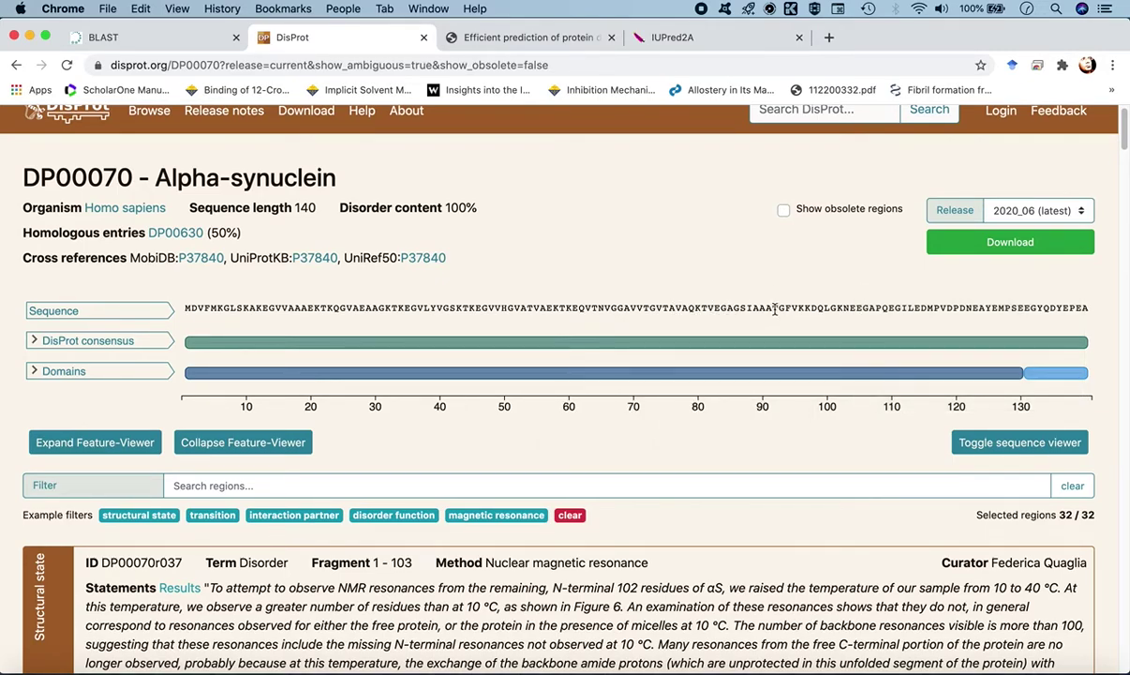
{"action": "left_click", "coordinate": [979, 246]}
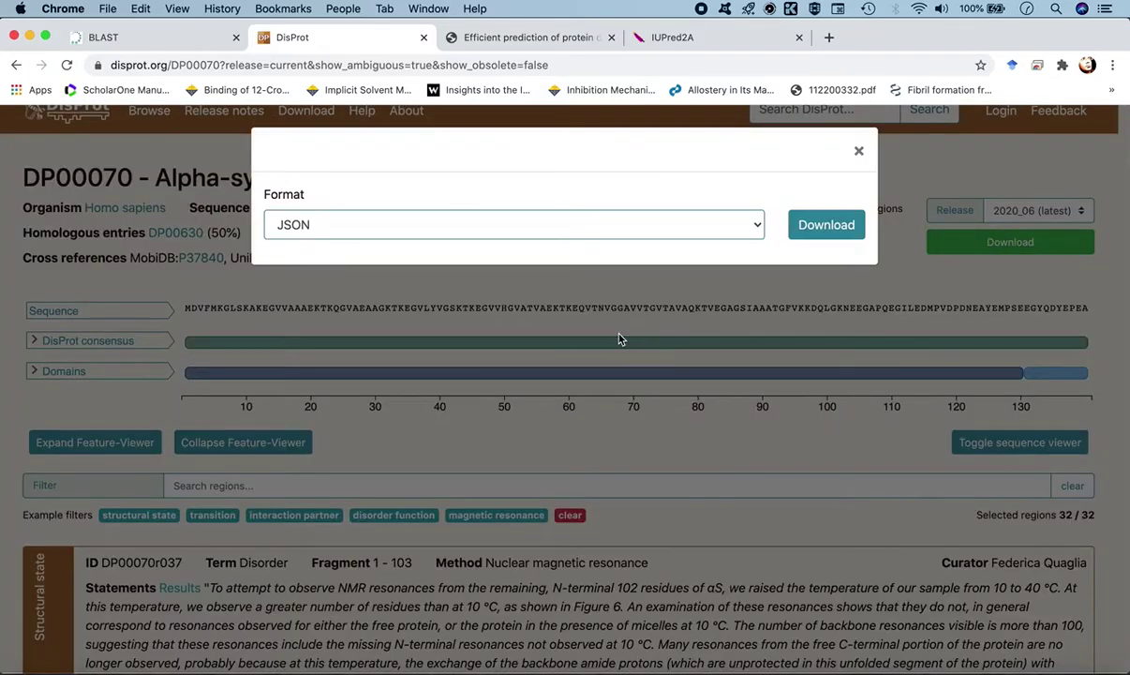
{"action": "left_click", "coordinate": [532, 223]}
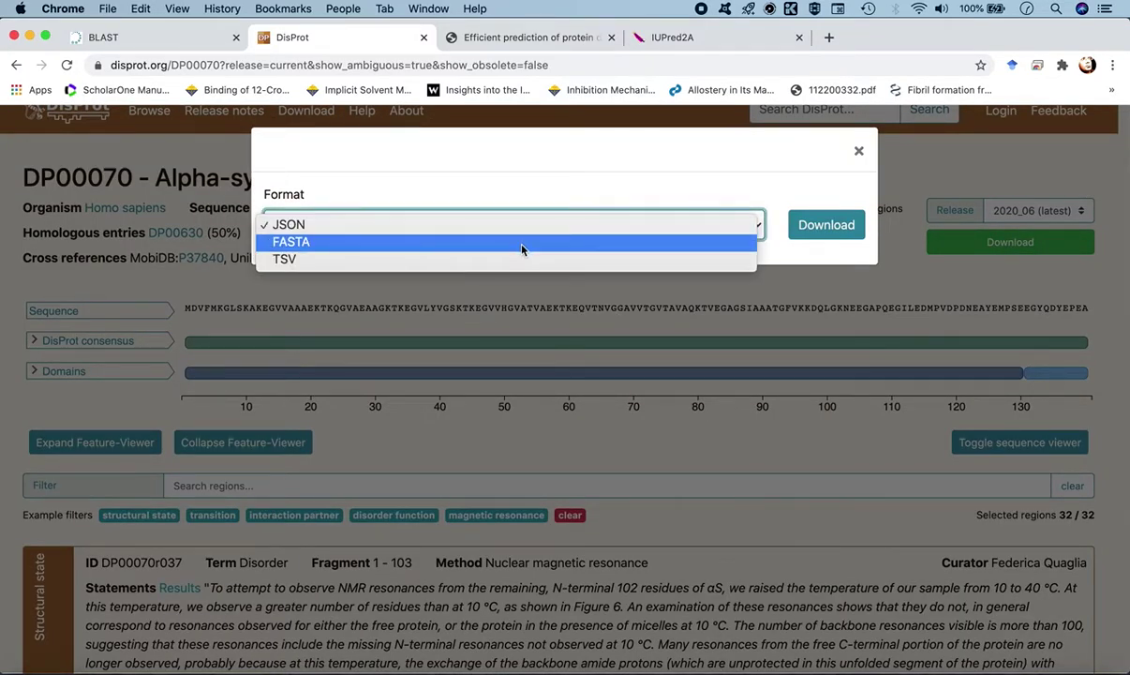
{"action": "left_click", "coordinate": [522, 246]}
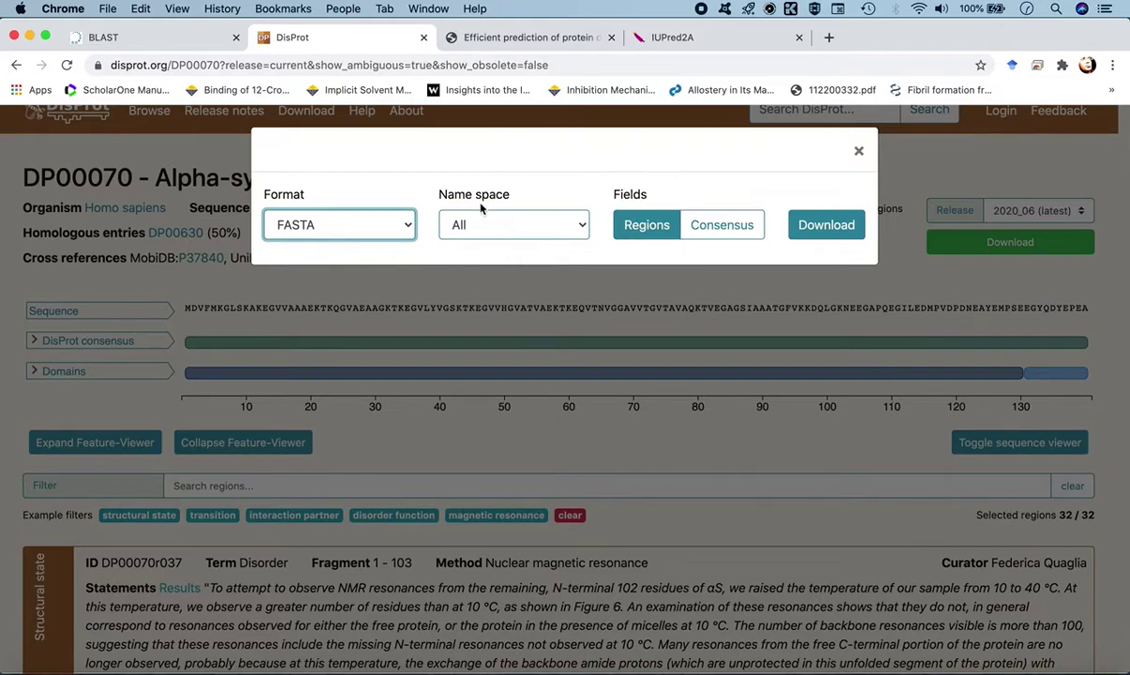
{"action": "left_click", "coordinate": [516, 229]}
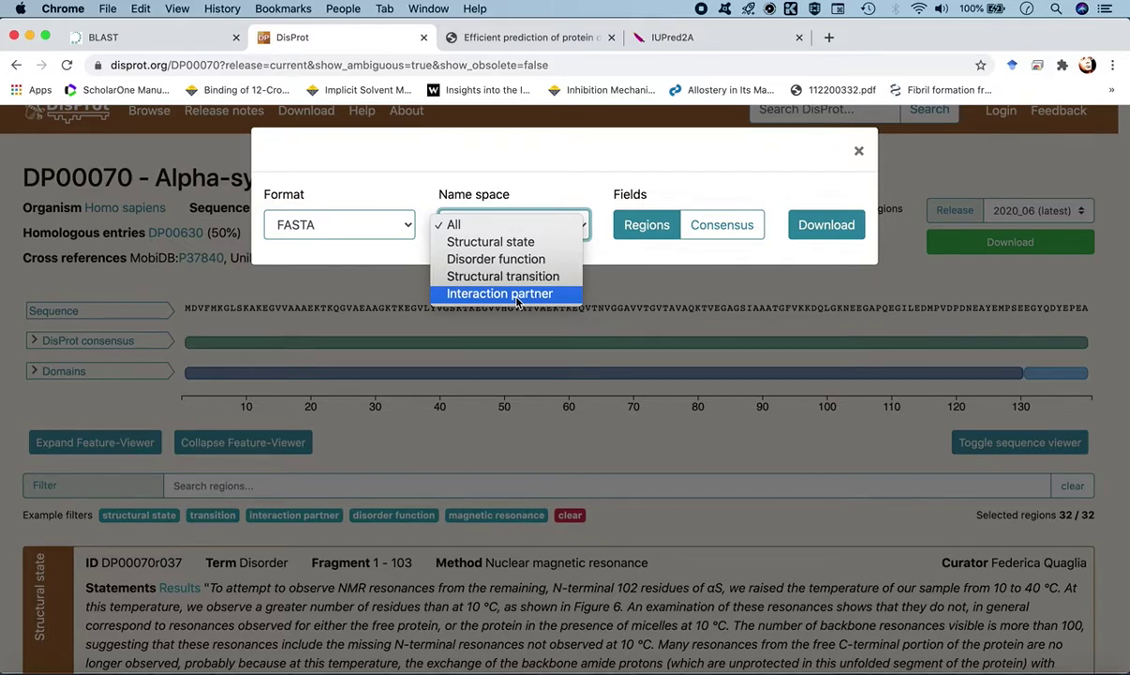
{"action": "left_click", "coordinate": [516, 246]}
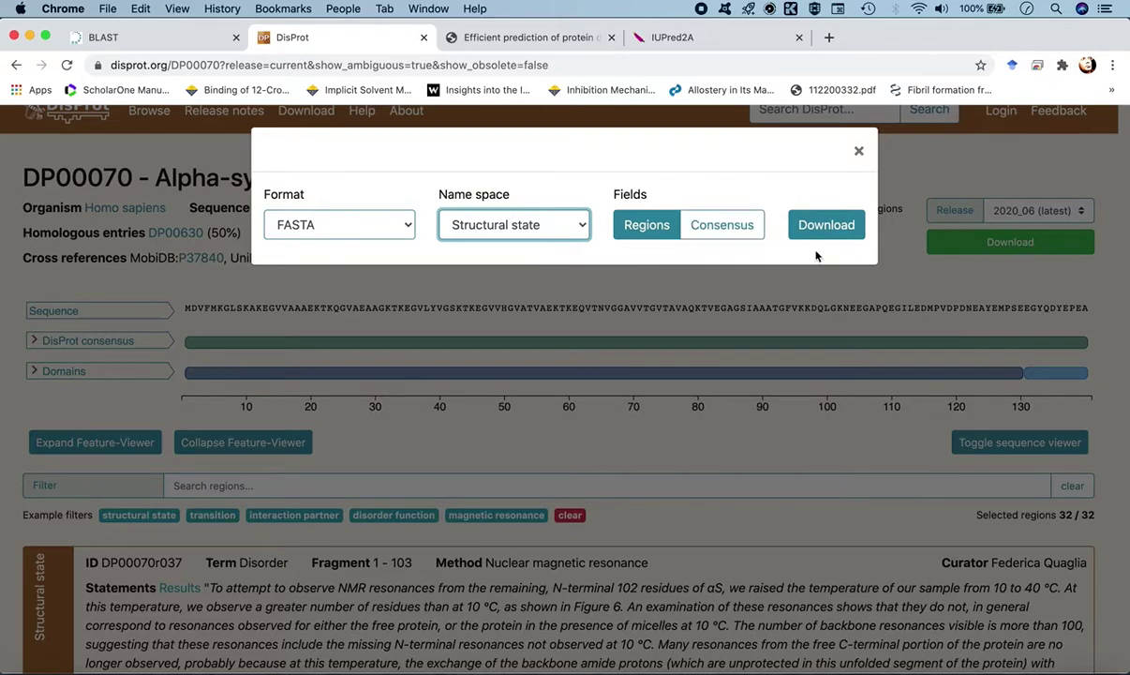
Step: Download the regions as asyn.fasta into Desktop's PH6021_modelling_lecture folder, subfolder 2_modelling_idps_amyloids
{"action": "left_click", "coordinate": [829, 225]}
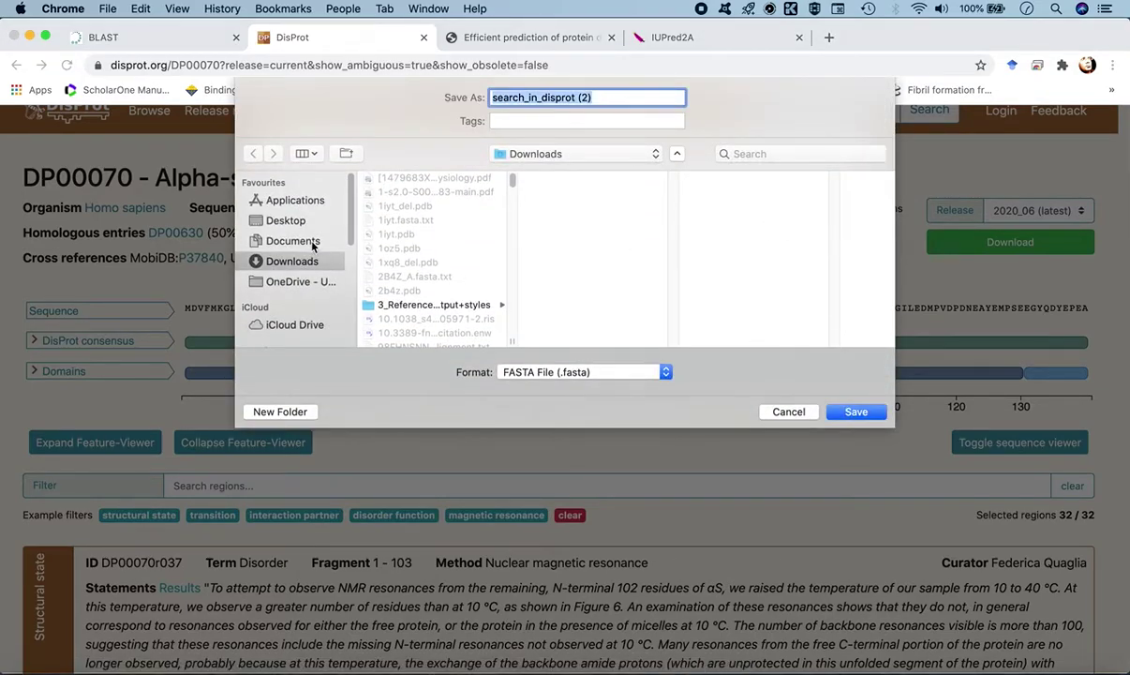
{"action": "left_click", "coordinate": [285, 220]}
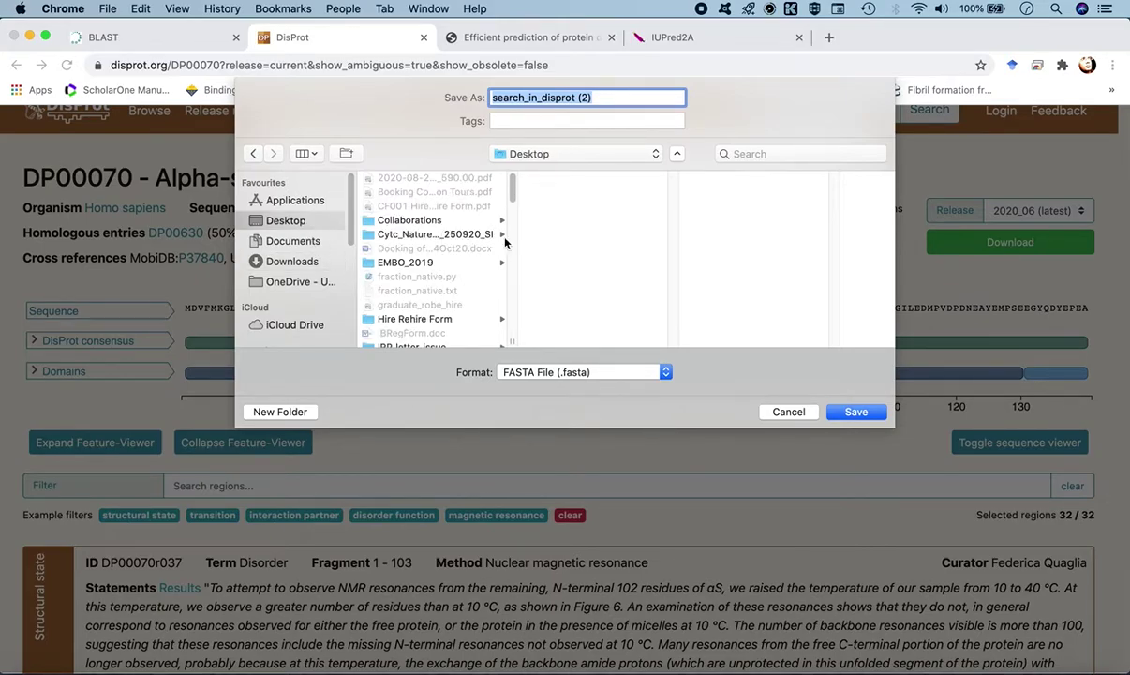
{"action": "scroll", "coordinate": [426, 247], "scroll_direction": "down", "scroll_amount": 10}
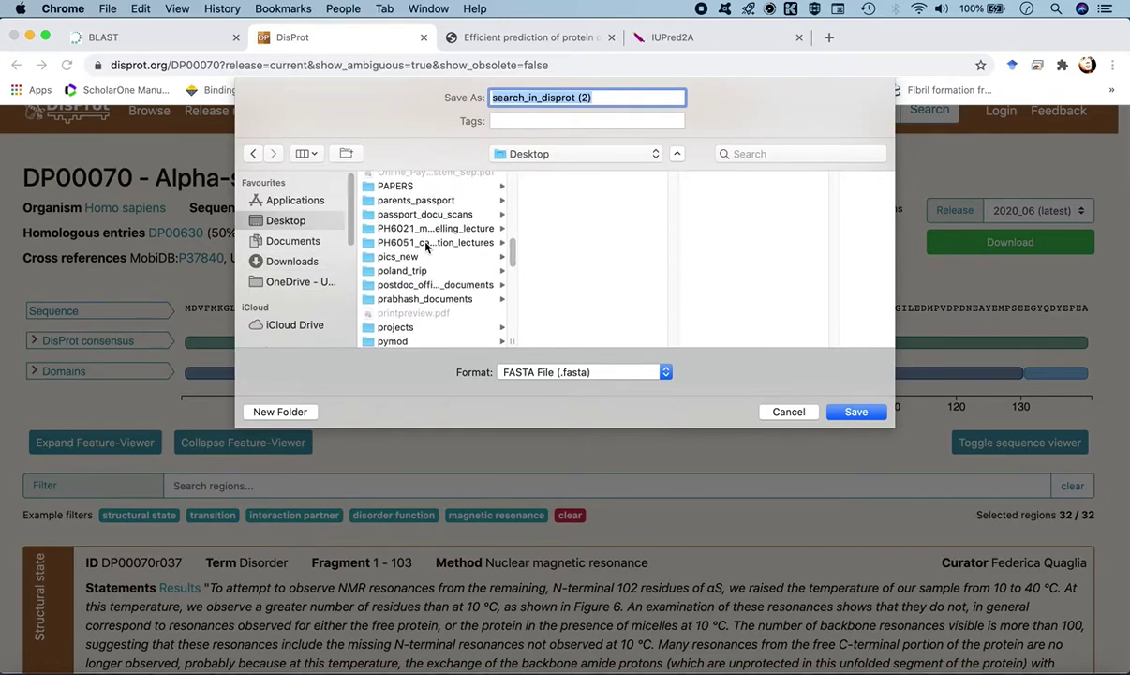
{"action": "left_click", "coordinate": [404, 227]}
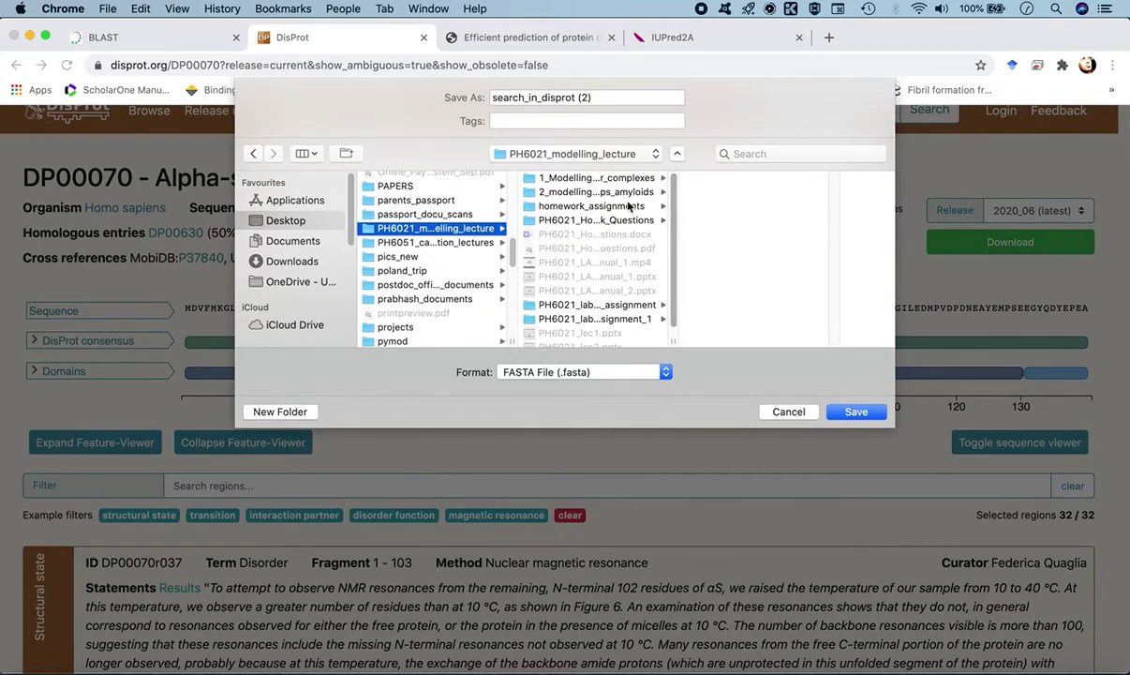
{"action": "left_click", "coordinate": [584, 192]}
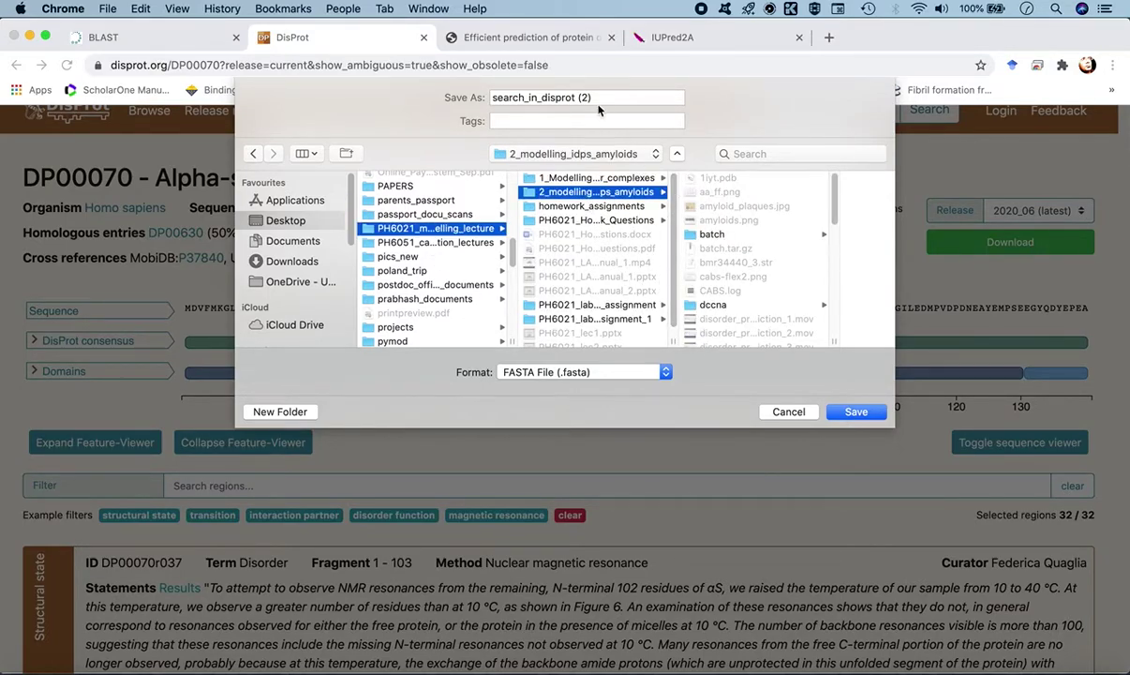
{"action": "left_click", "coordinate": [563, 98]}
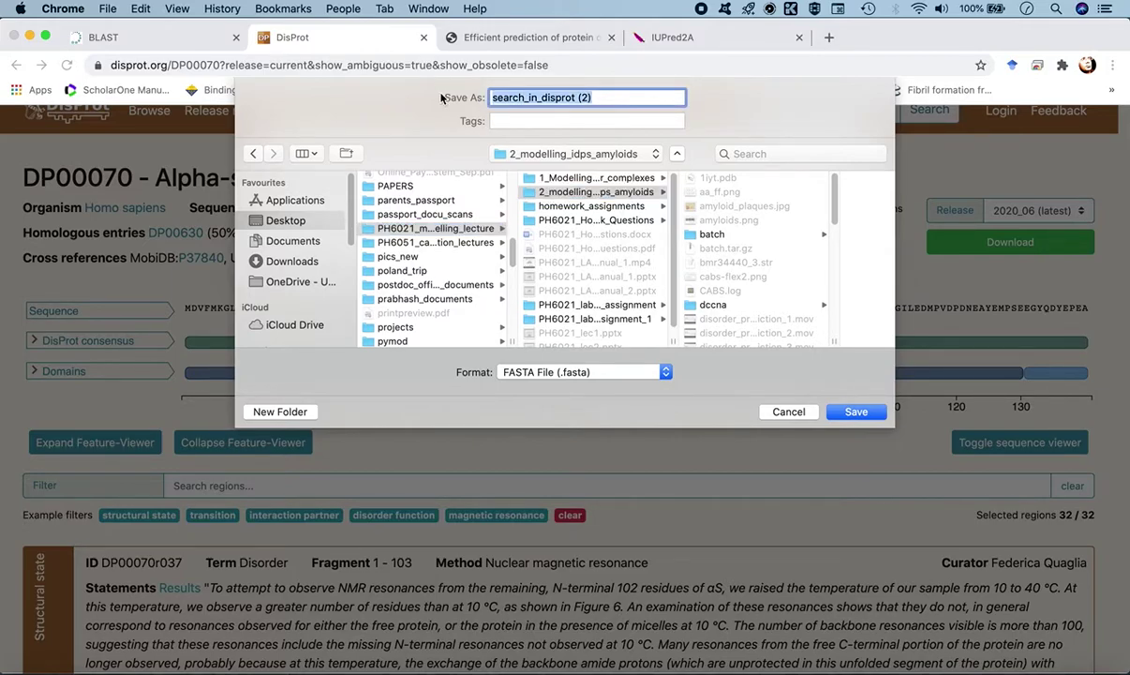
{"action": "type", "text": "asyn"}
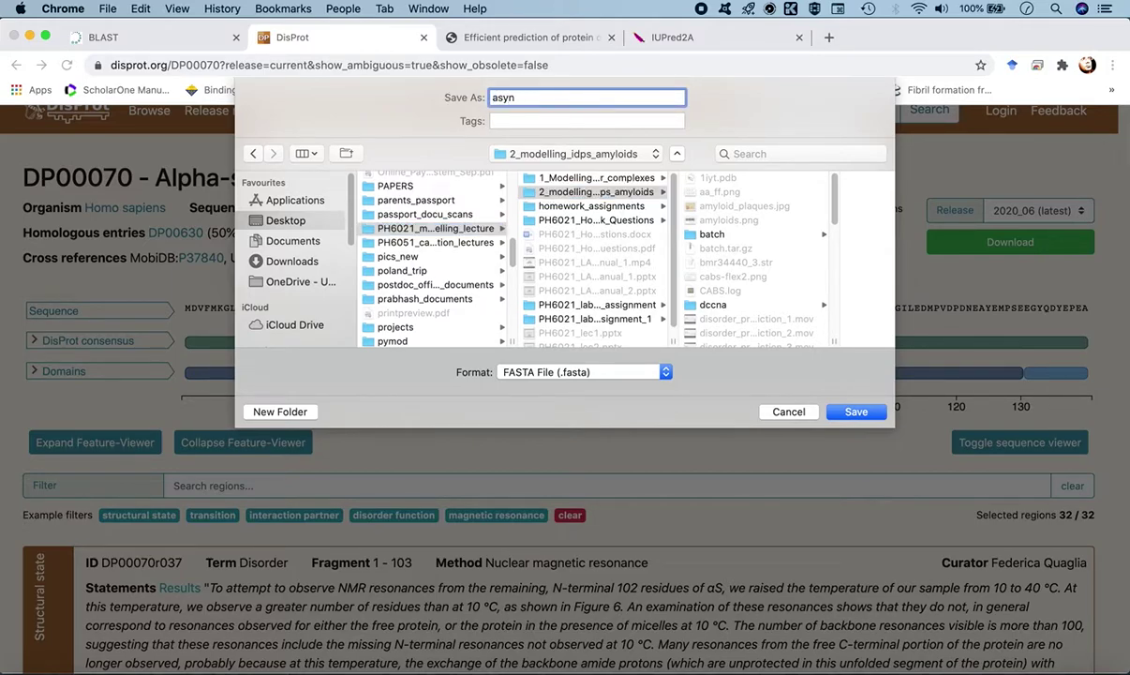
{"action": "type", "text": ".fast"}
{"action": "key", "text": "BackSpace"}
{"action": "key", "text": "BackSpace"}
{"action": "type", "text": "sta"}
{"action": "left_click", "coordinate": [856, 412]}
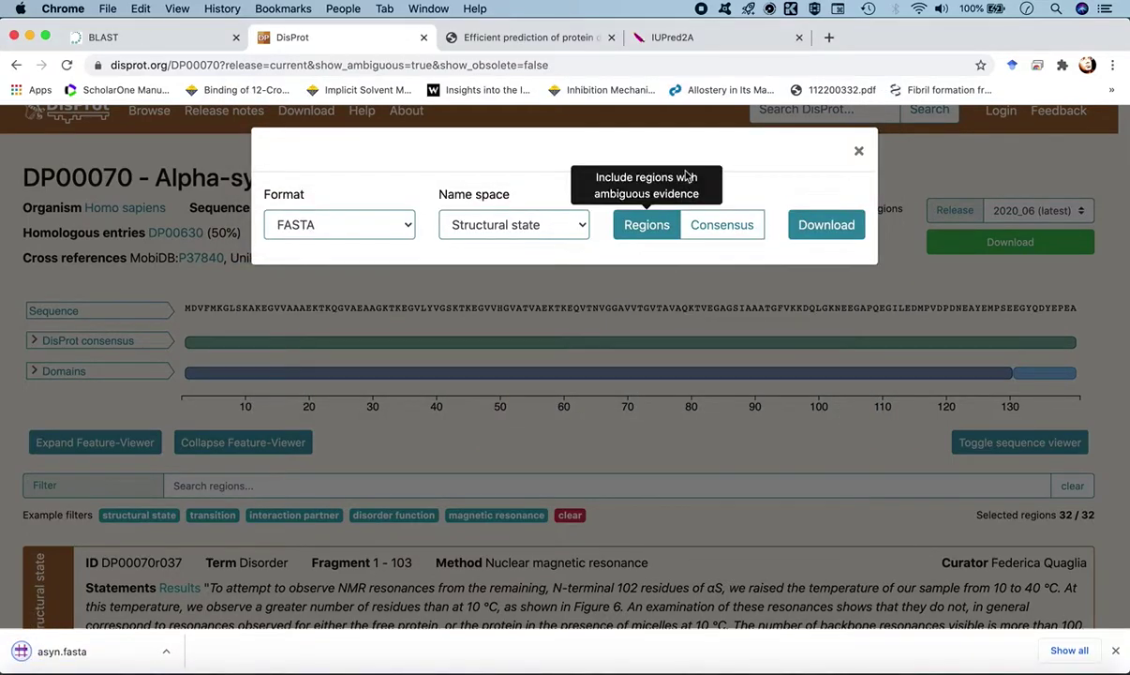
Step: Open the downloaded asyn.fasta, copy the full-length DP00070r001 record with its header, and close the file
{"action": "left_click", "coordinate": [83, 650]}
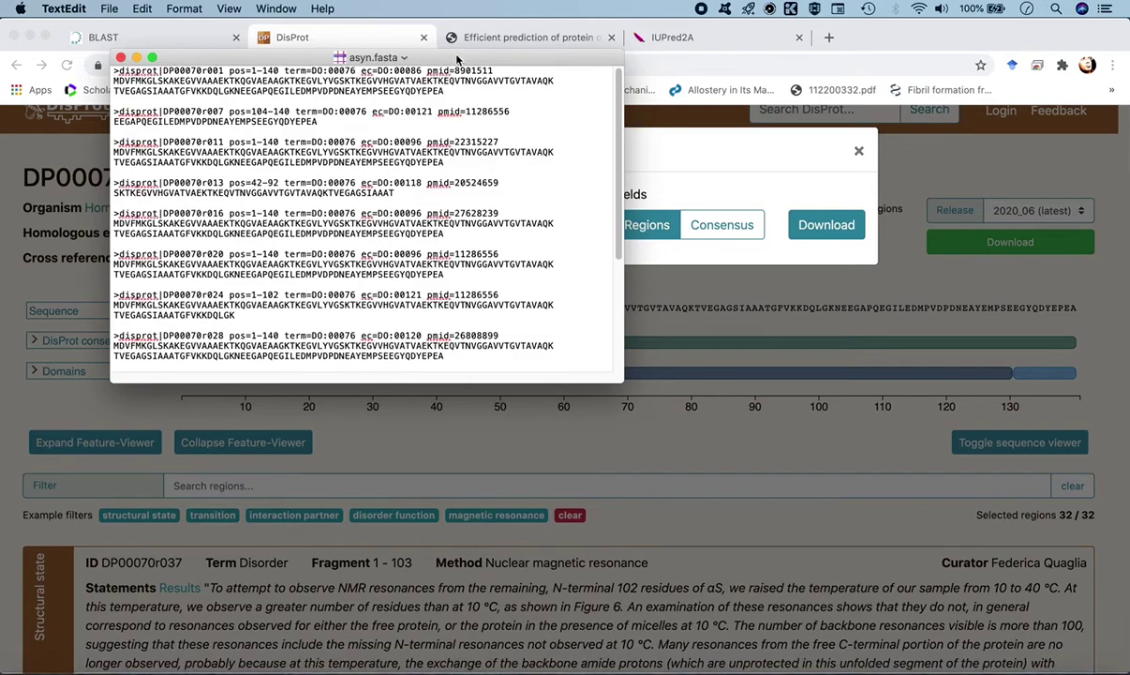
{"action": "left_click_drag", "start_coordinate": [457, 59], "coordinate": [419, 100]}
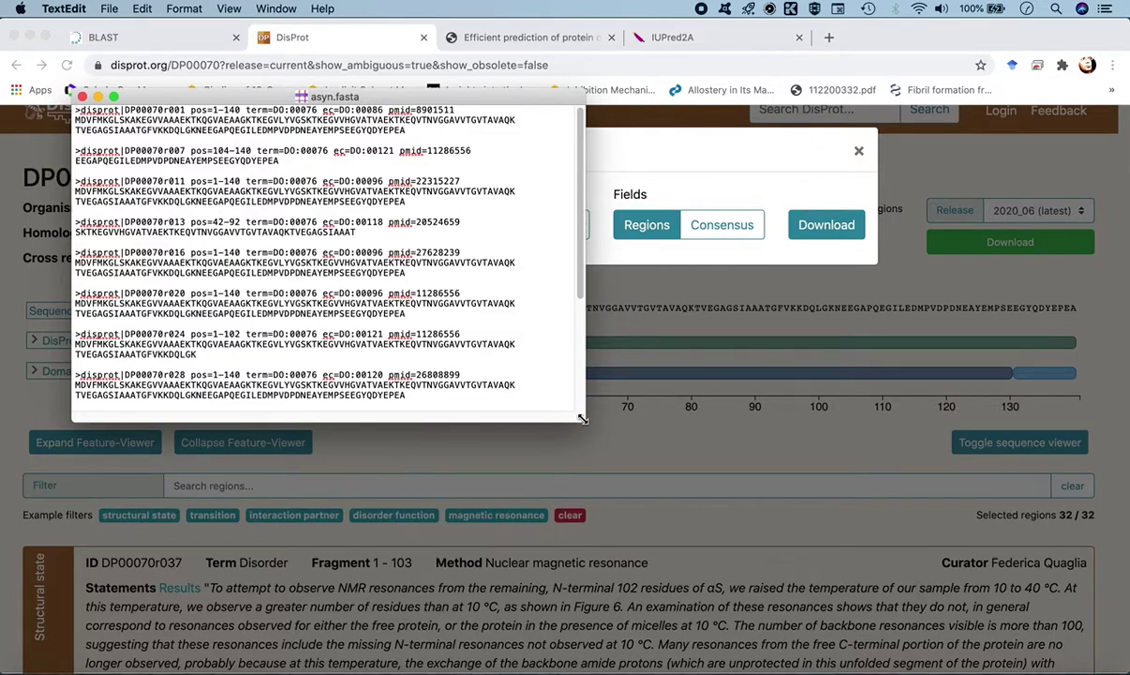
{"action": "left_click_drag", "start_coordinate": [584, 425], "coordinate": [798, 622]}
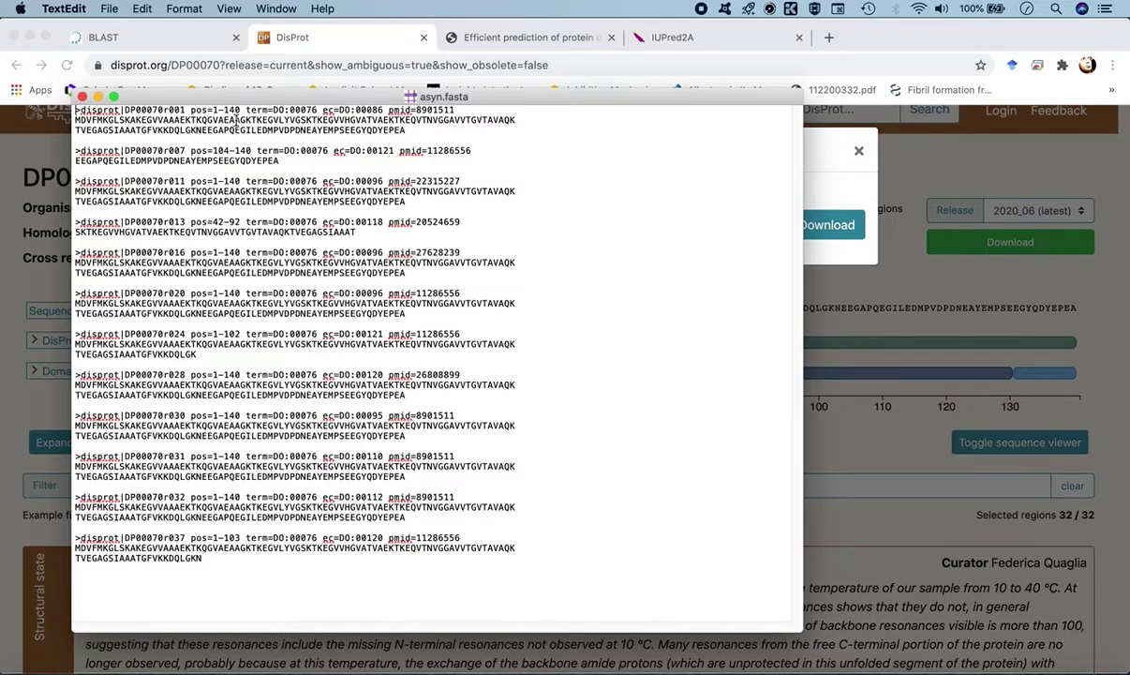
{"action": "left_click_drag", "start_coordinate": [76, 109], "coordinate": [419, 131]}
{"action": "key", "text": "super+c"}
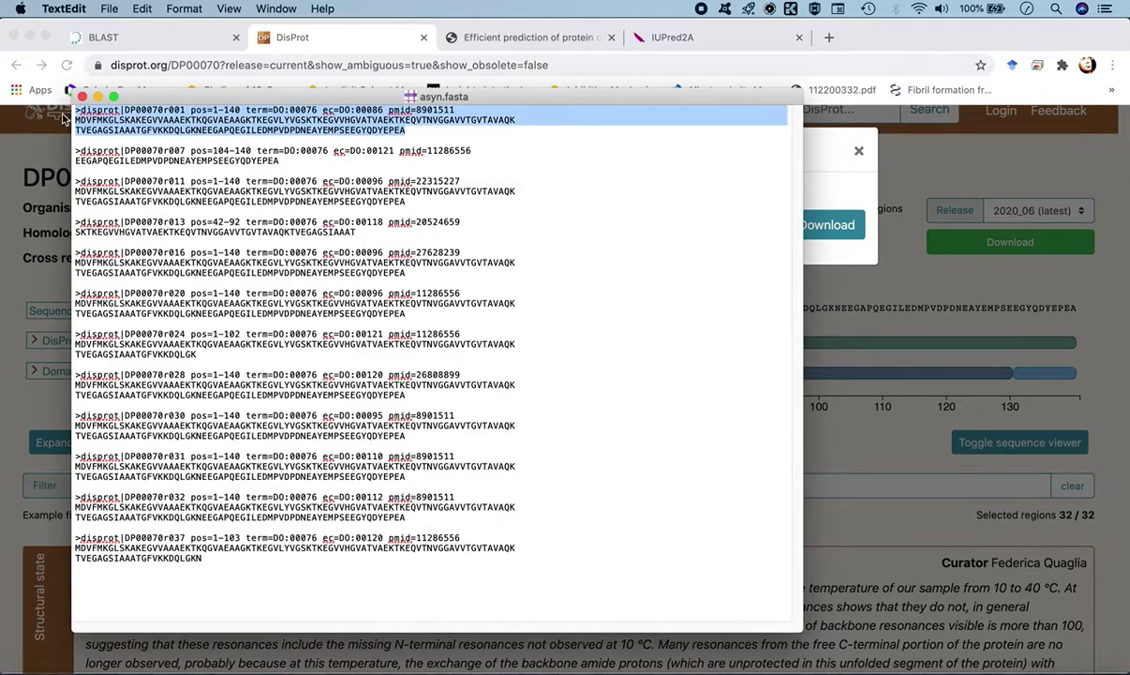
{"action": "left_click", "coordinate": [82, 97]}
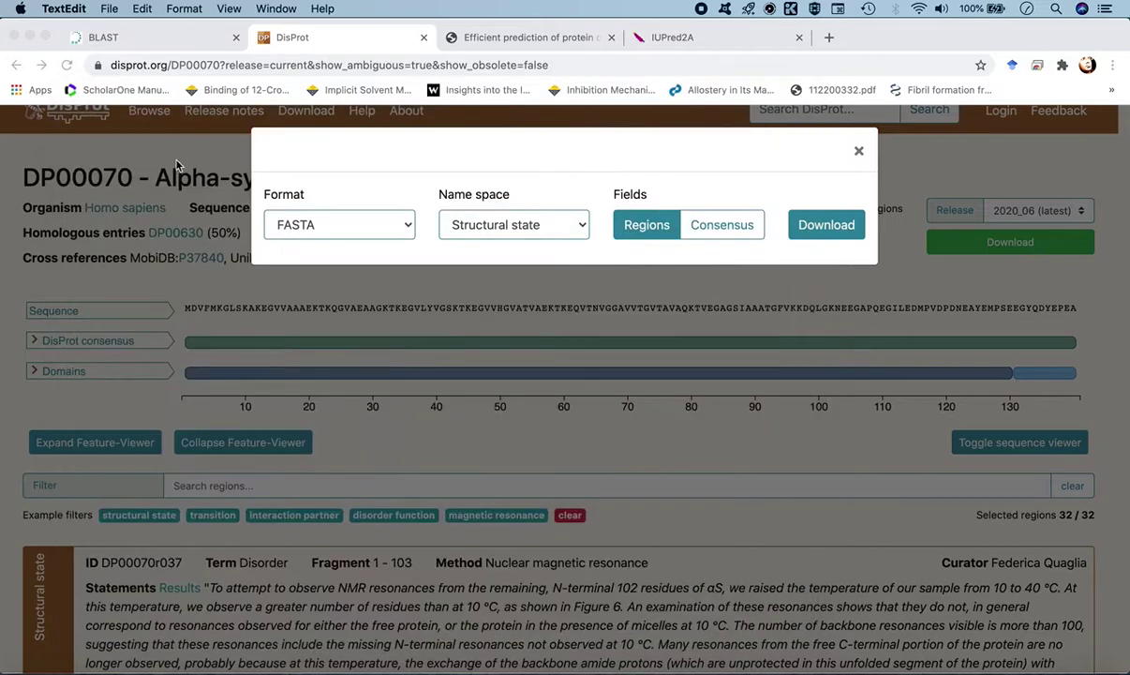
Step: Add the copied alpha-synuclein record below the amyloid-beta sequence in ESpritz and name the job amyloids, without e-mail notification
{"action": "left_click", "coordinate": [441, 37]}
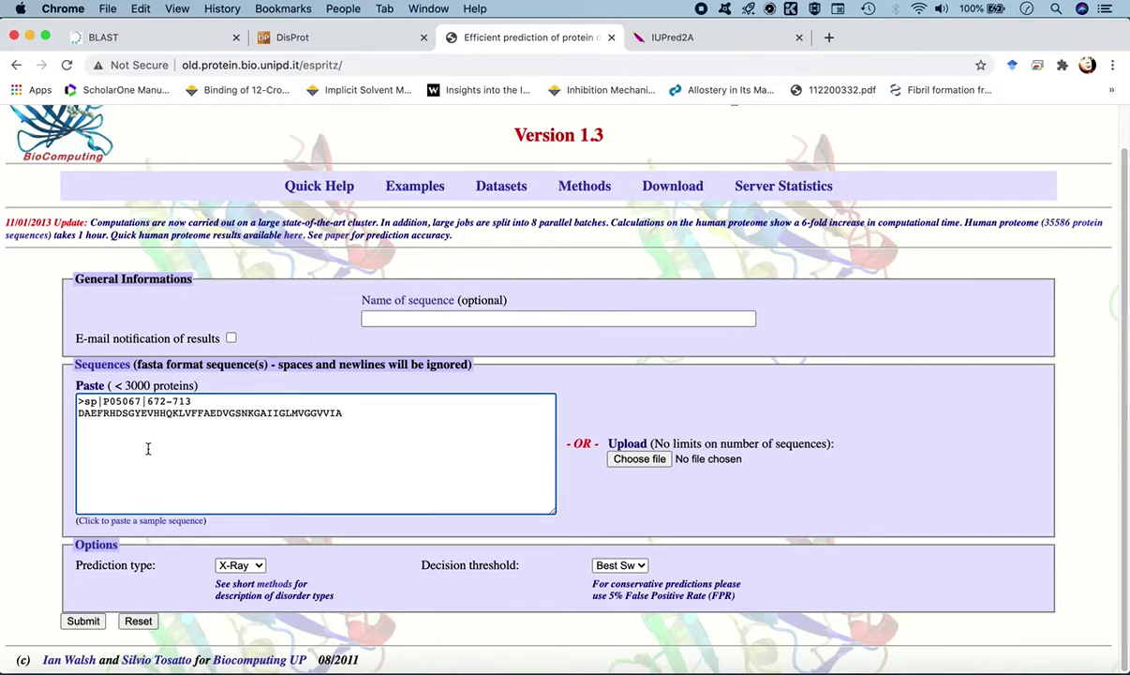
{"action": "key", "text": "super+v"}
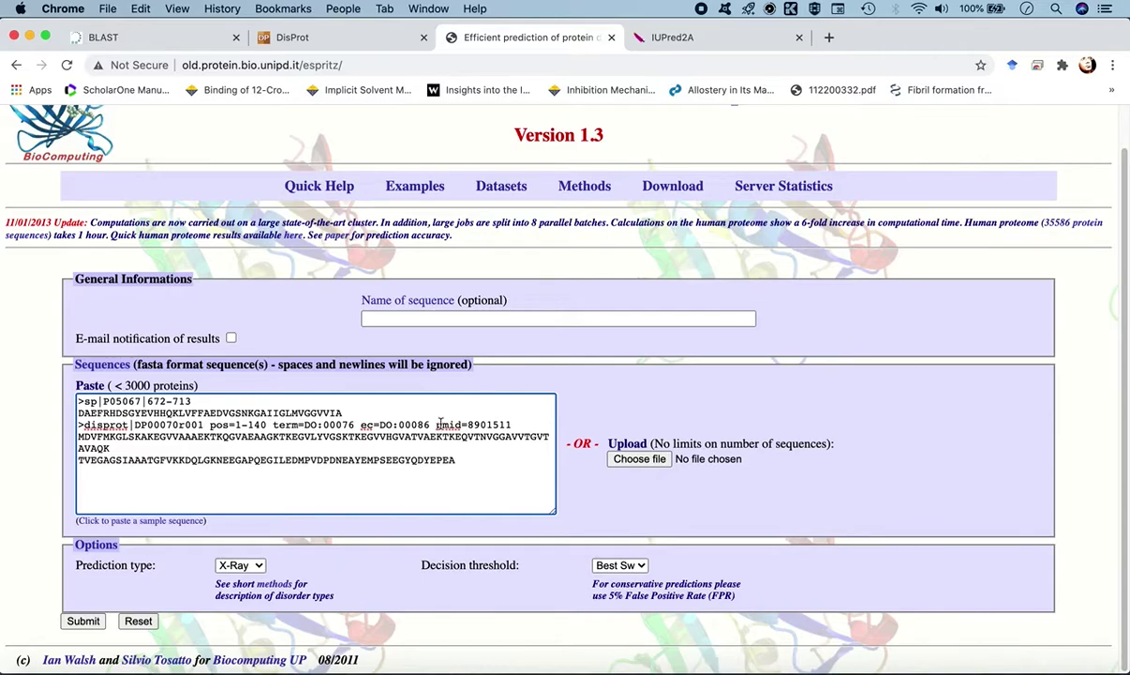
{"action": "left_click", "coordinate": [418, 320]}
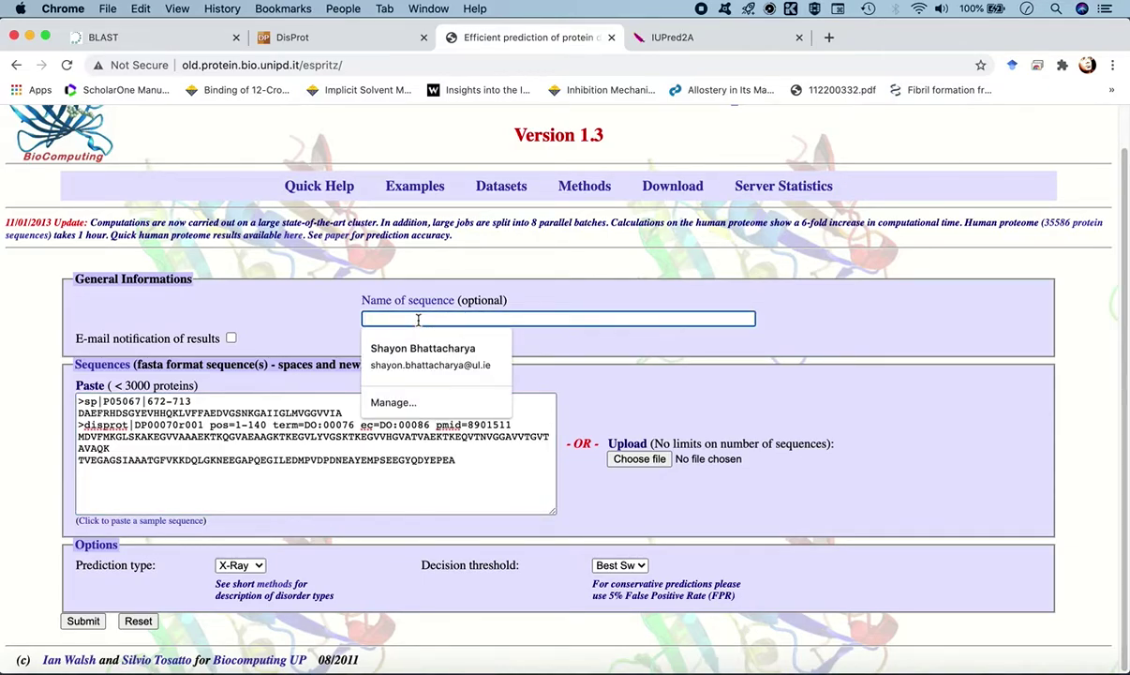
{"action": "type", "text": "amyloids"}
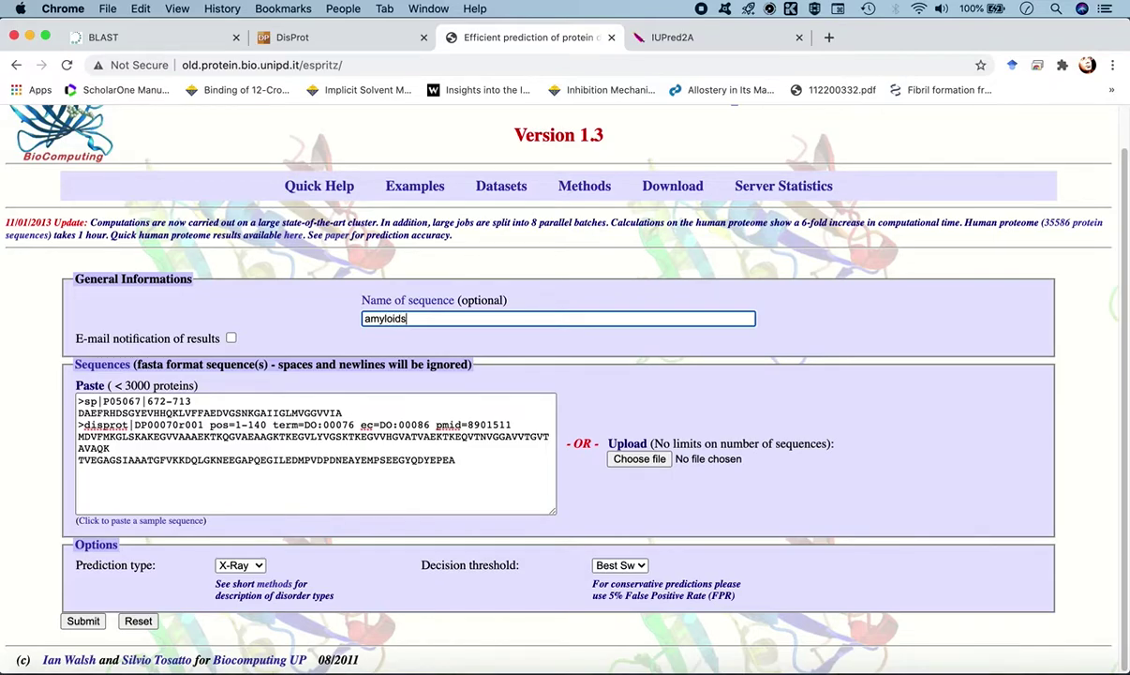
{"action": "left_click", "coordinate": [231, 339]}
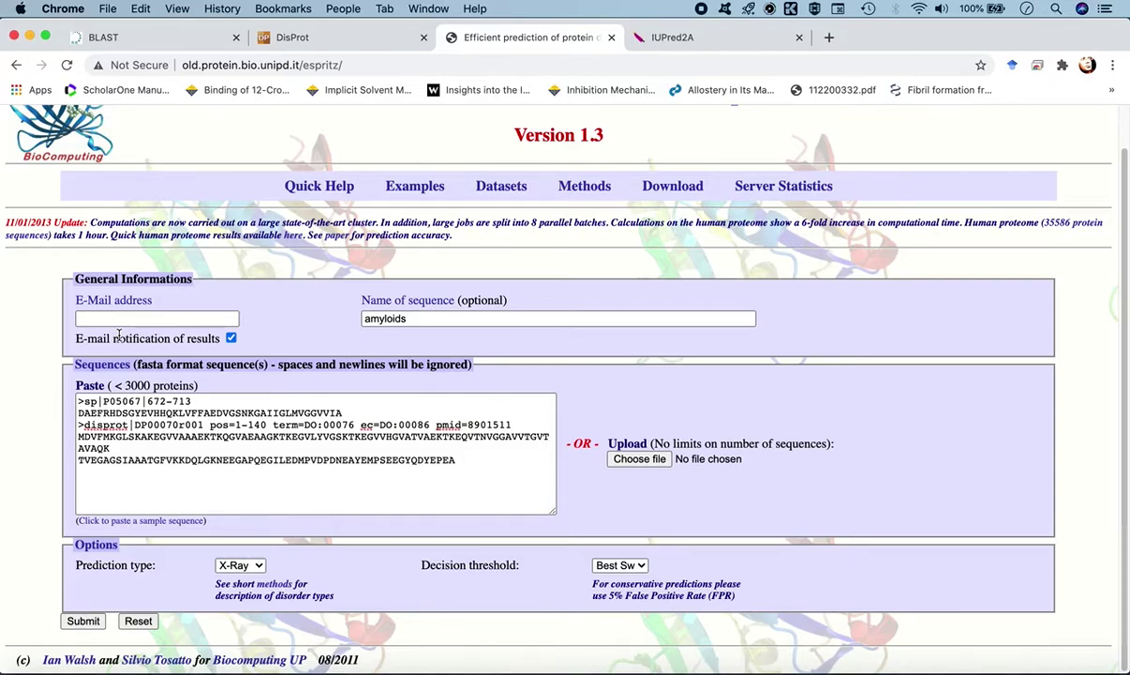
{"action": "left_click", "coordinate": [231, 339]}
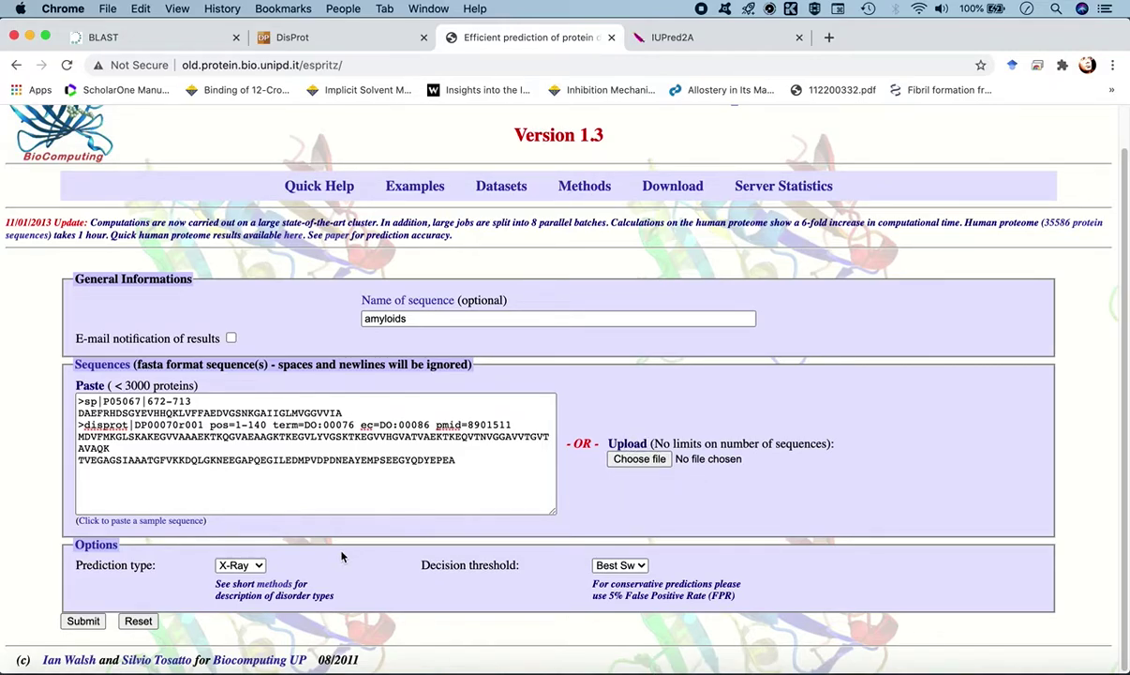
Step: Set the ESpritz prediction type to Disprot
{"action": "left_click", "coordinate": [255, 568]}
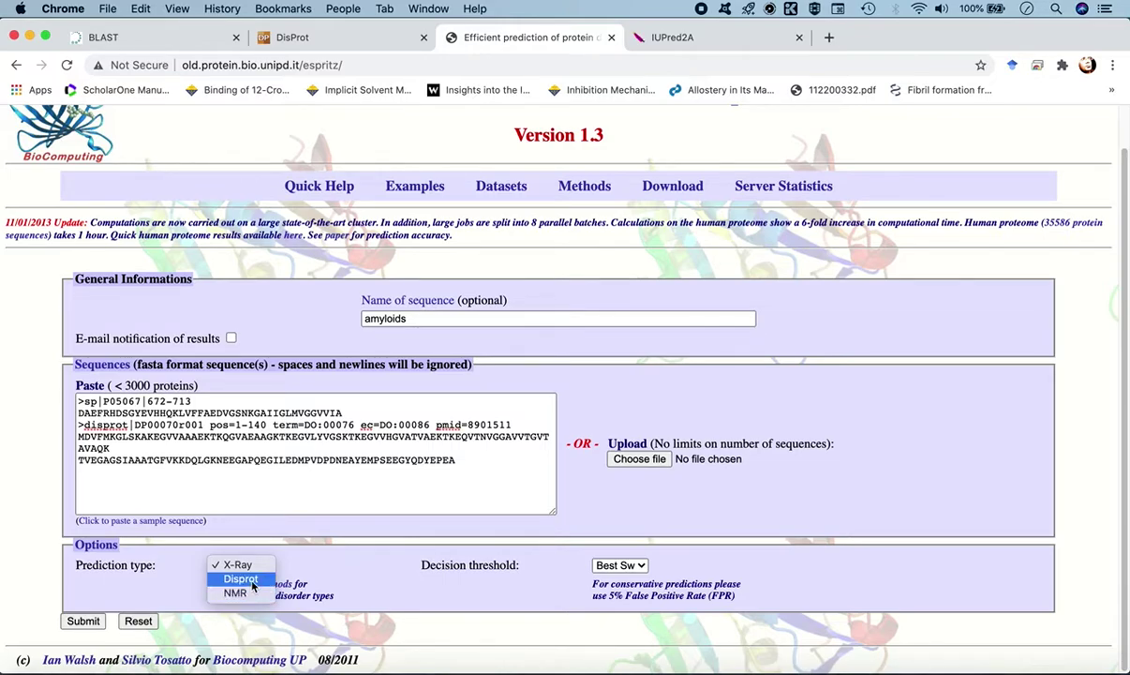
{"action": "left_click", "coordinate": [251, 581]}
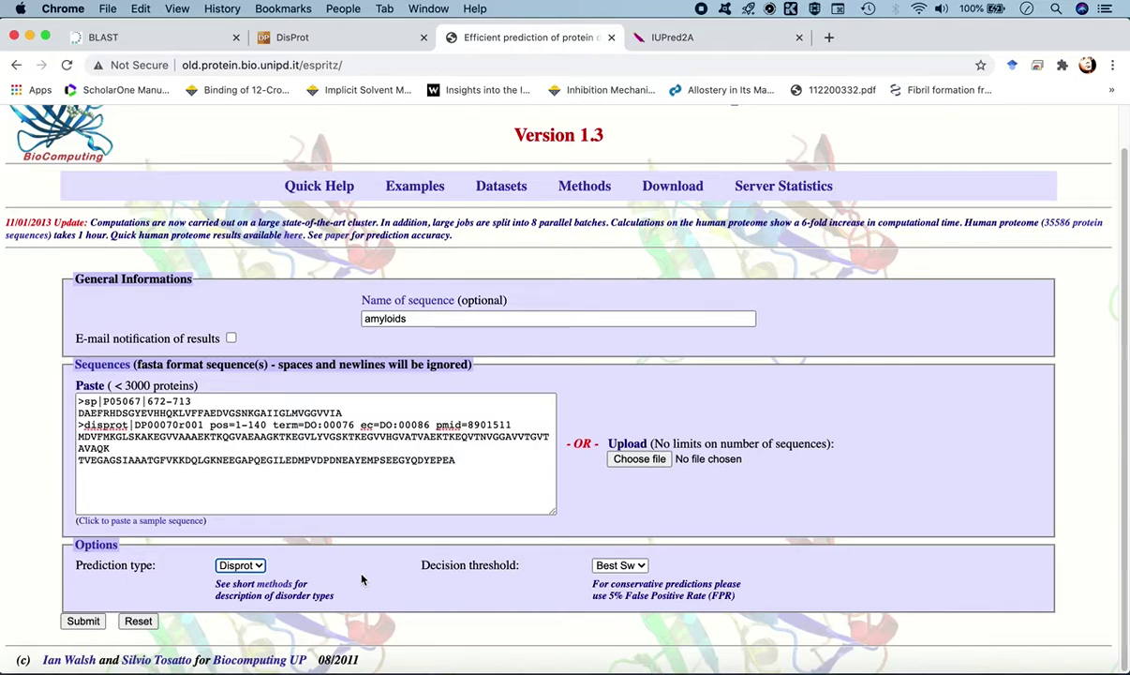
{"action": "left_click", "coordinate": [248, 565]}
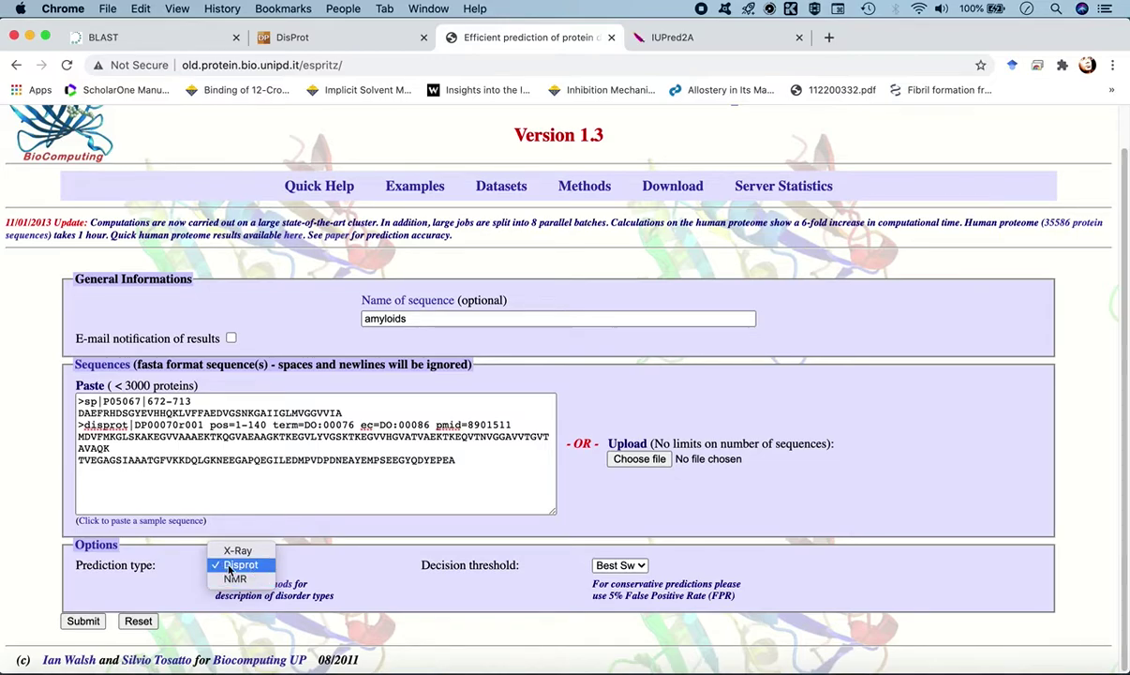
{"action": "left_click", "coordinate": [249, 567]}
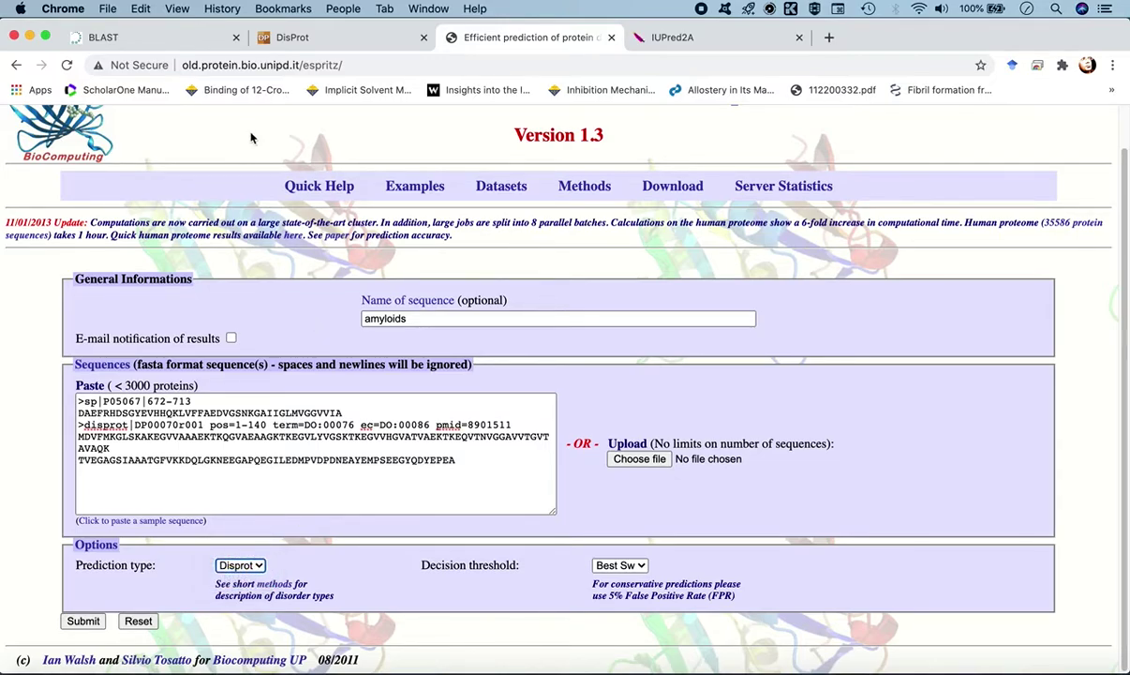
Step: Close the download dialog on the DisProt entry and submit the ESpritz prediction with the Best Sw decision threshold
{"action": "left_click", "coordinate": [294, 37]}
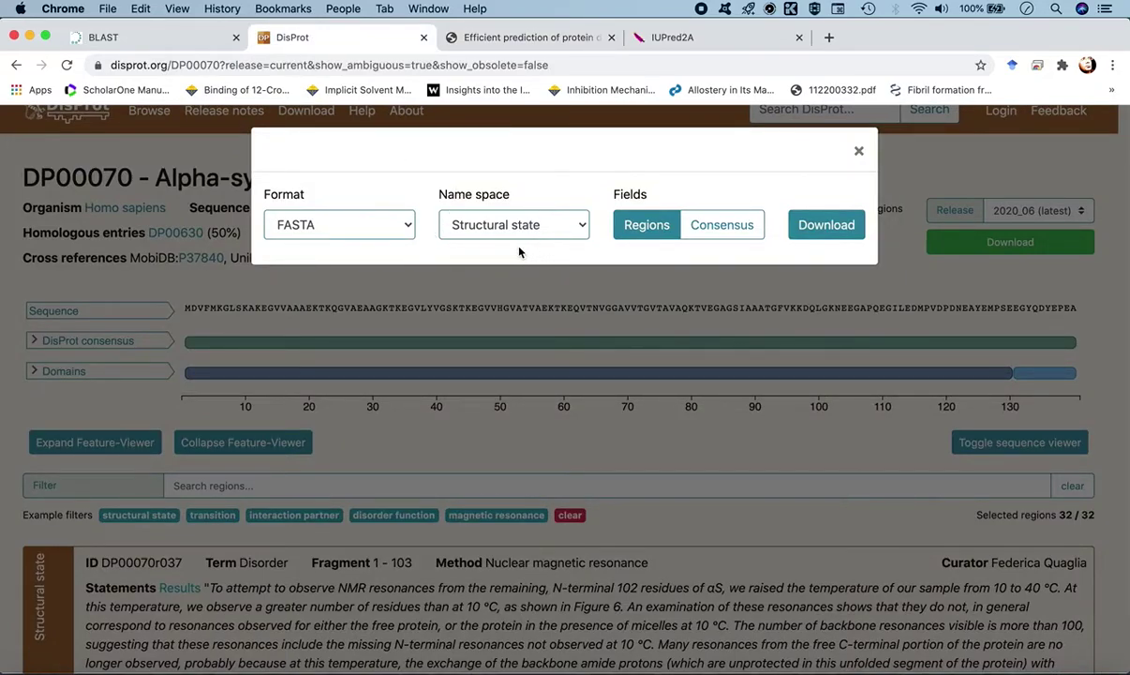
{"action": "left_click", "coordinate": [858, 150]}
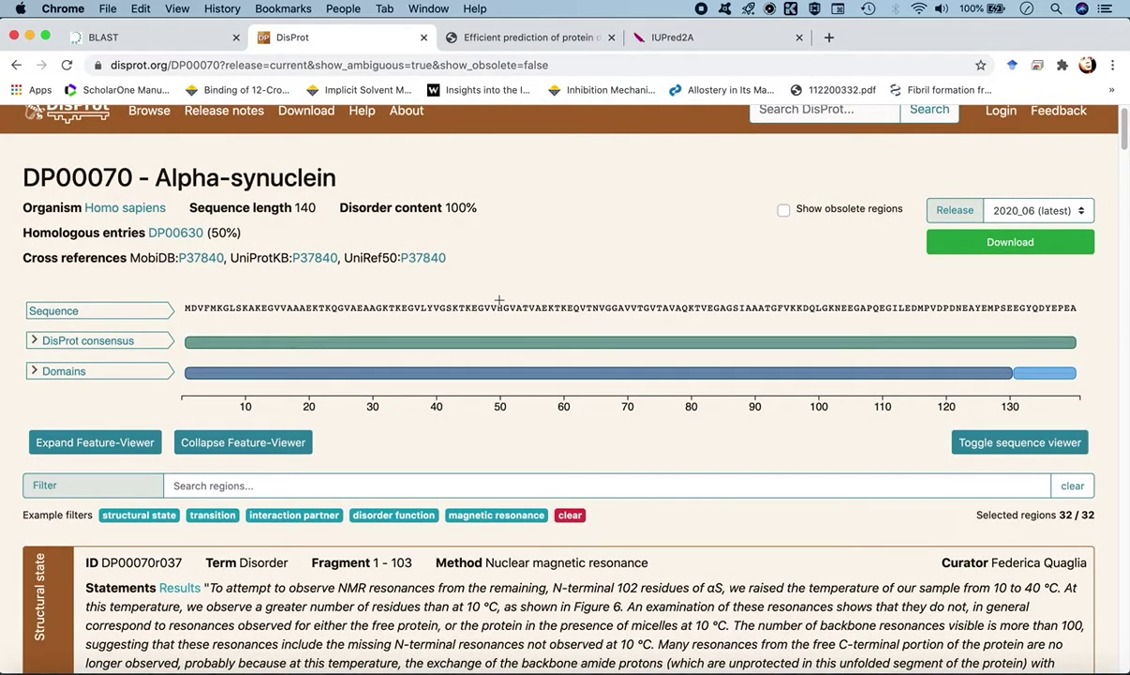
{"action": "left_click", "coordinate": [475, 36]}
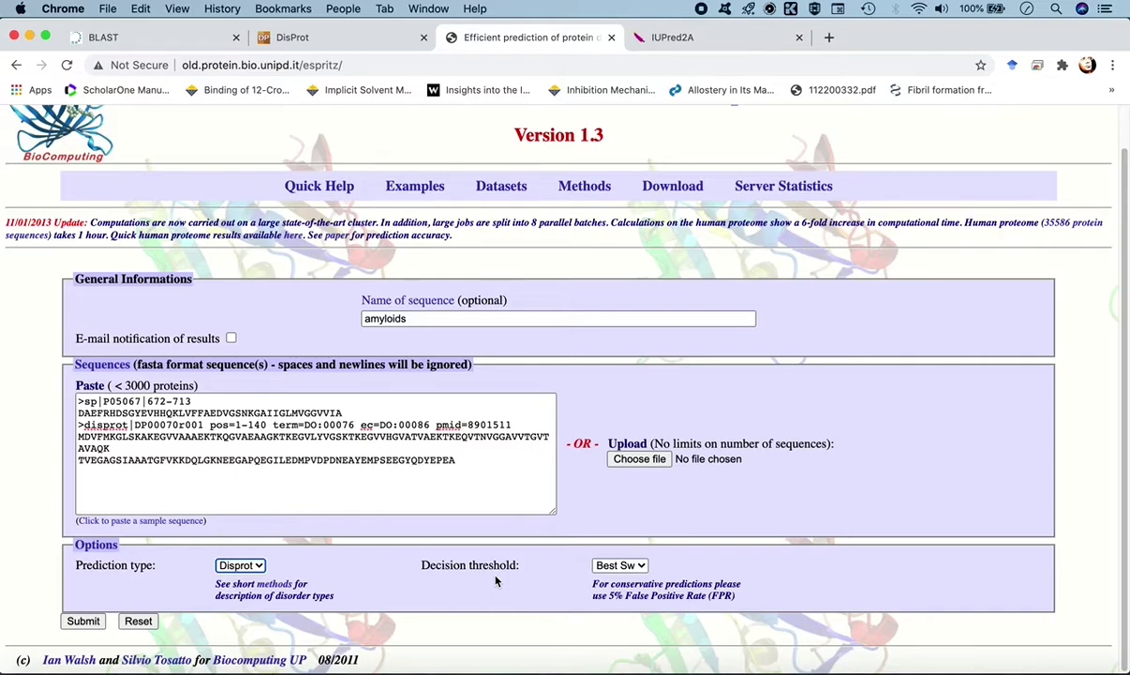
{"action": "left_click", "coordinate": [93, 622]}
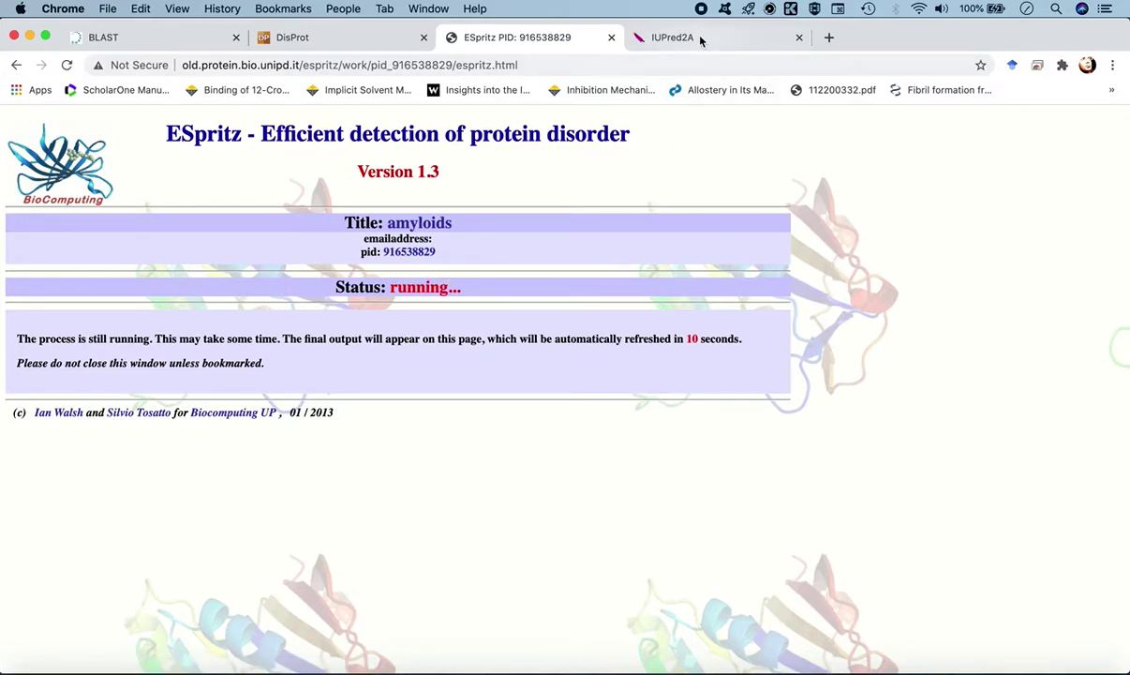
{"action": "left_click", "coordinate": [634, 37]}
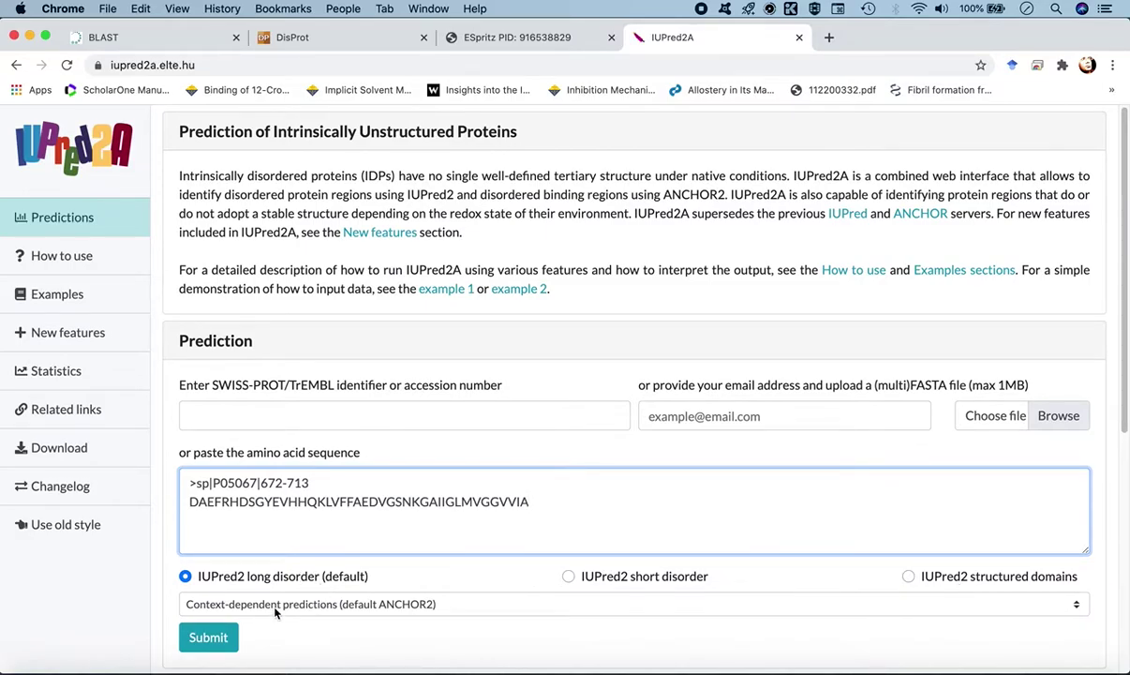
{"action": "left_click", "coordinate": [326, 607]}
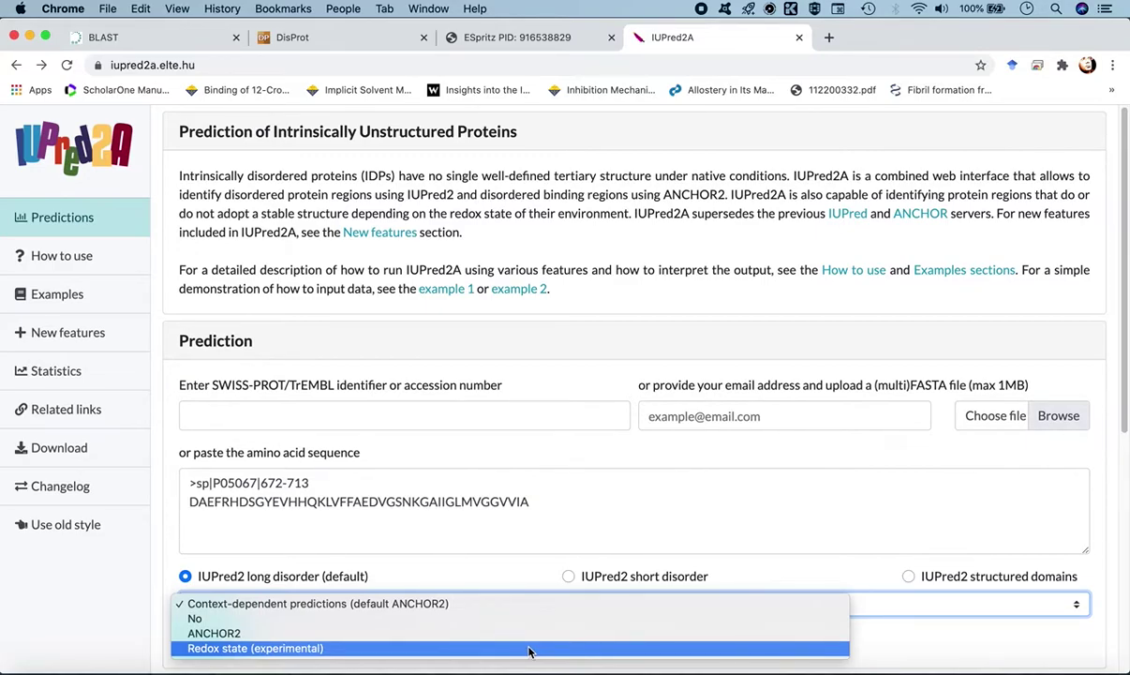
{"action": "left_click", "coordinate": [483, 604]}
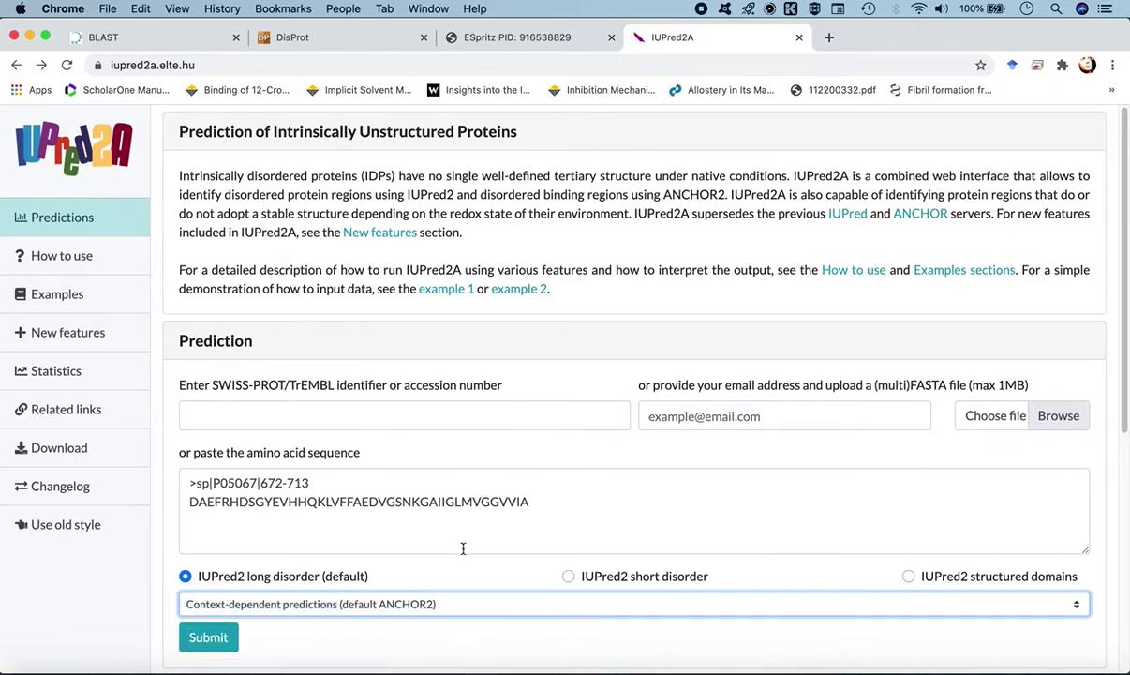
{"action": "left_click", "coordinate": [212, 632]}
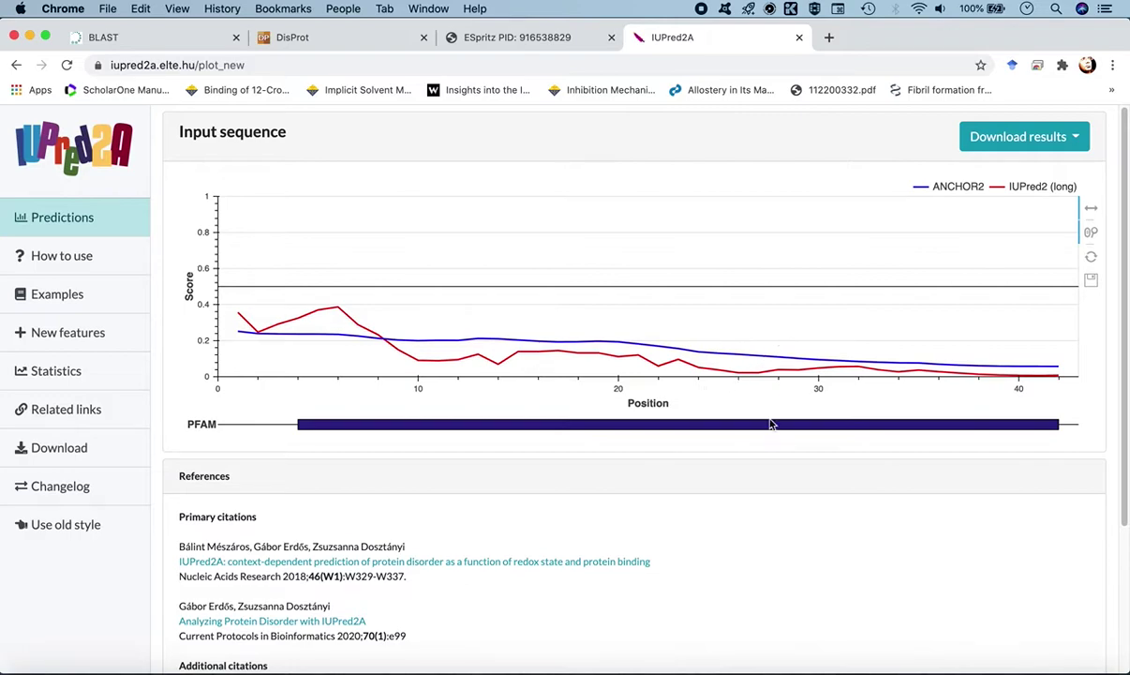
Step: Open the amyloid-beta prediction results in text format and review the per-residue IUPred and ANCHOR scores
{"action": "mouse_move", "coordinate": [384, 426]}
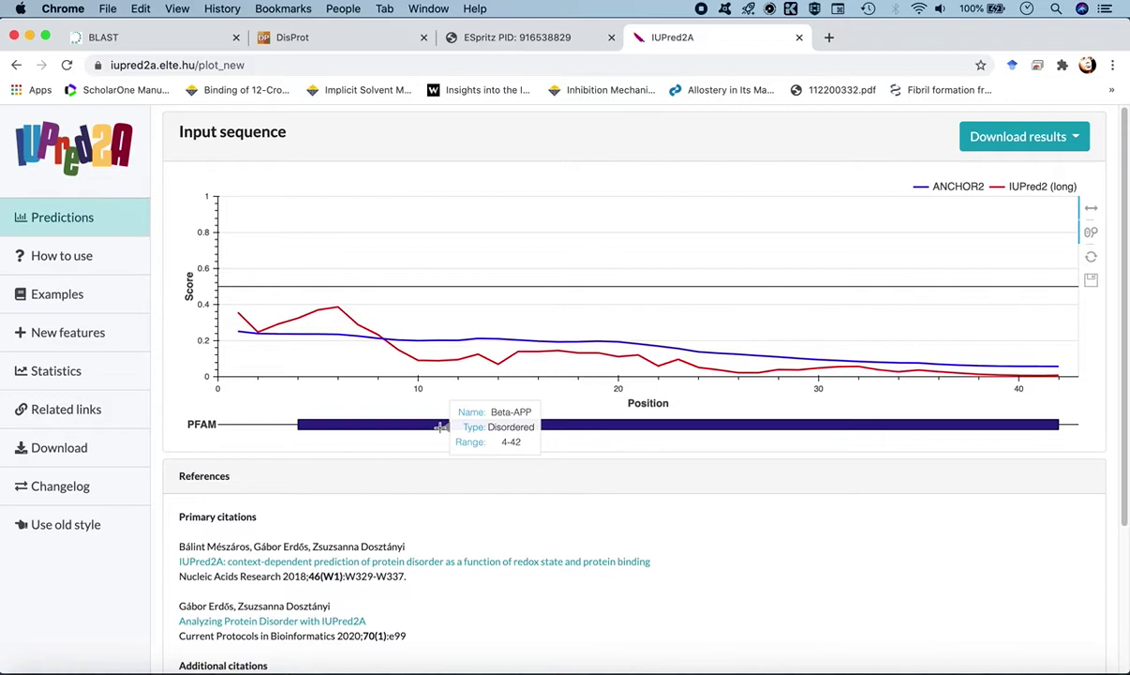
{"action": "left_click", "coordinate": [1076, 138]}
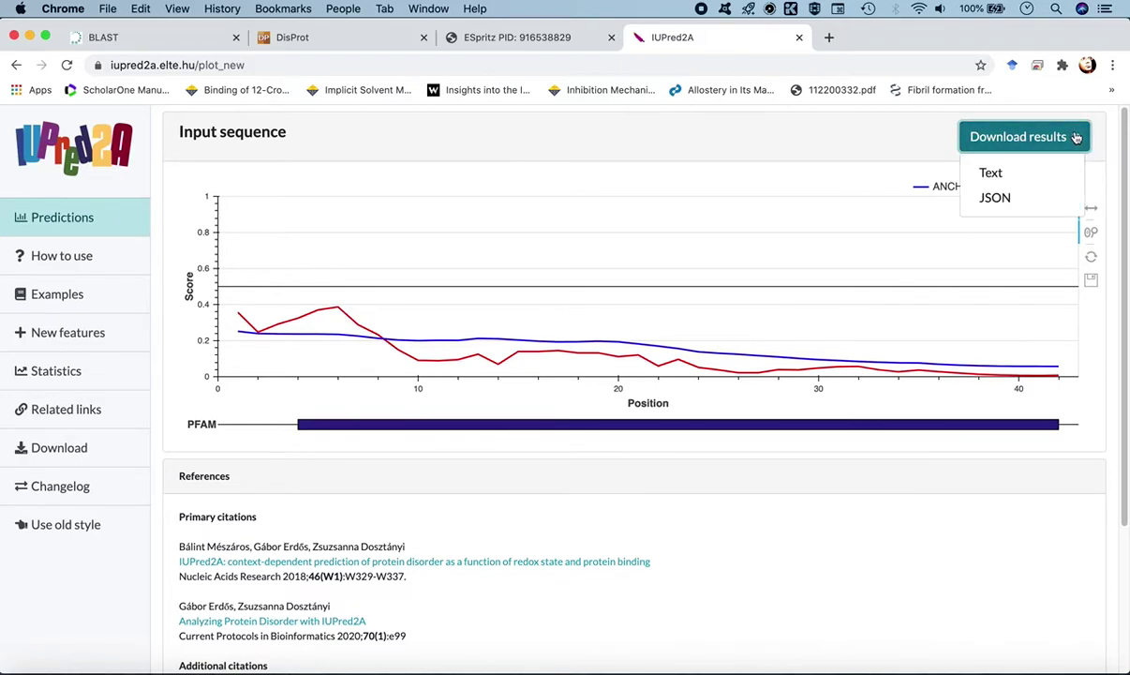
{"action": "left_click", "coordinate": [992, 174]}
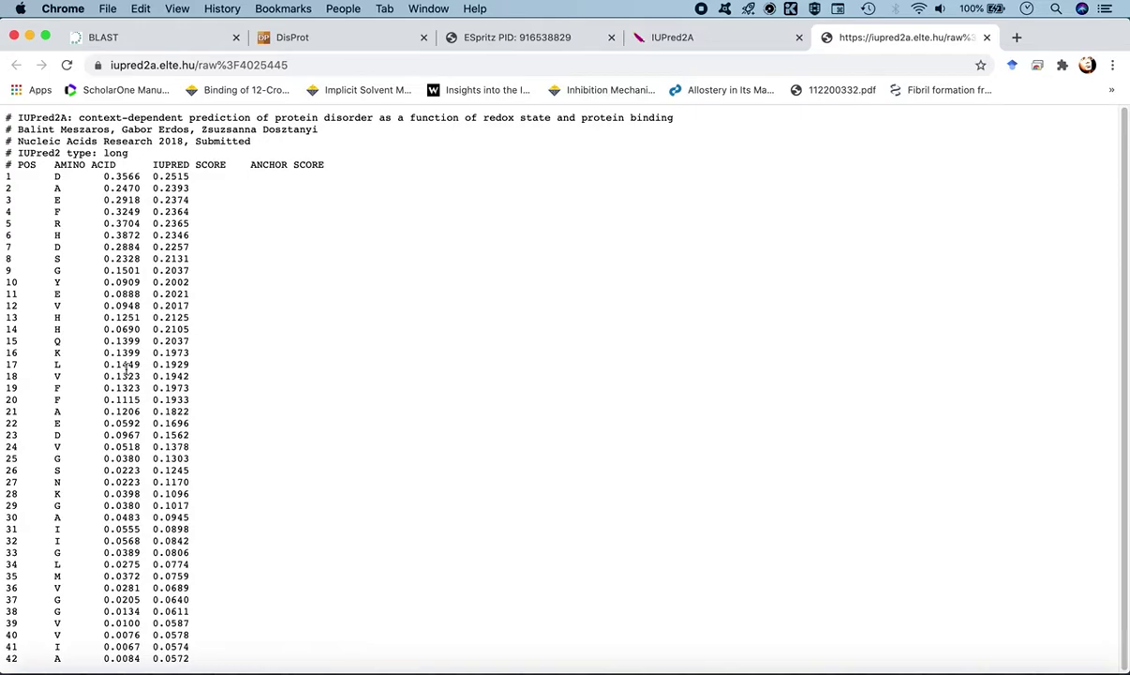
{"action": "scroll", "coordinate": [236, 513], "scroll_direction": "down", "scroll_amount": 1}
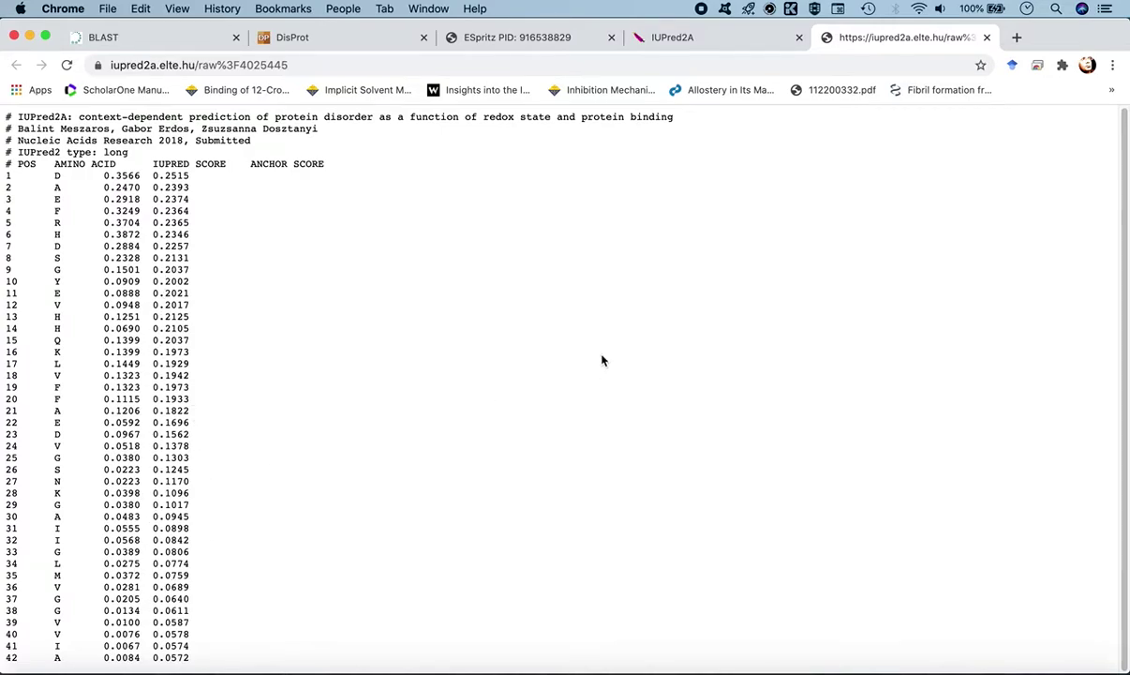
Step: Save the amyloid-beta disorder plot as the PNG image bokeh_plot (1) in Workspace_2, view the saved image and close it
{"action": "left_click", "coordinate": [675, 39]}
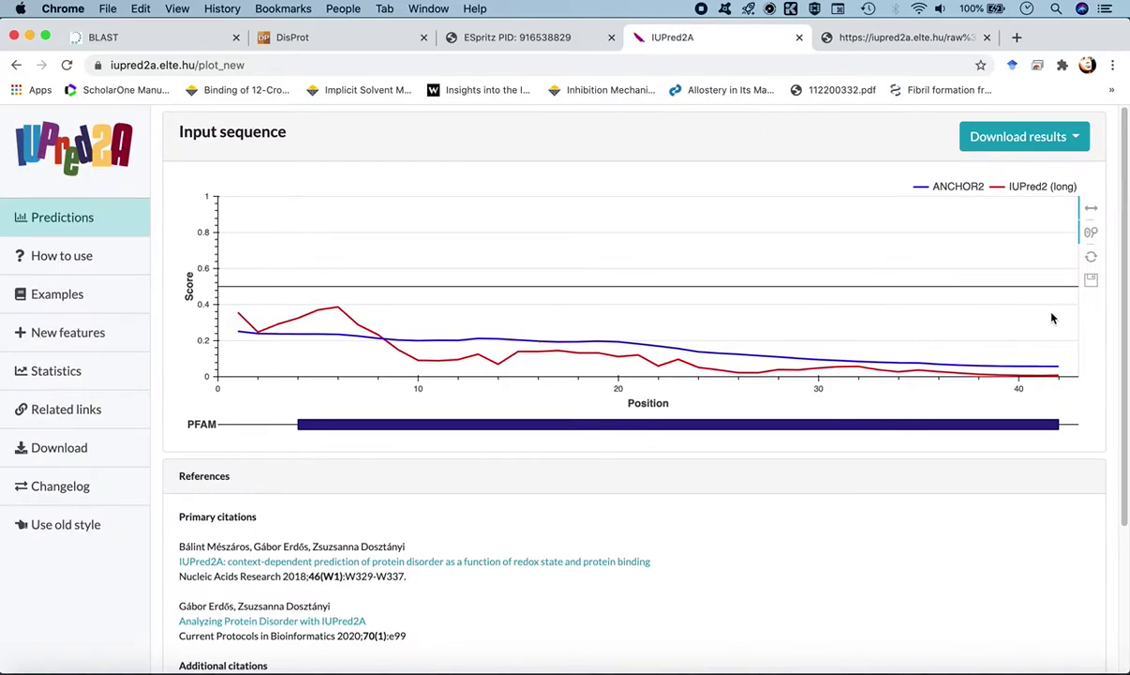
{"action": "left_click", "coordinate": [1091, 281]}
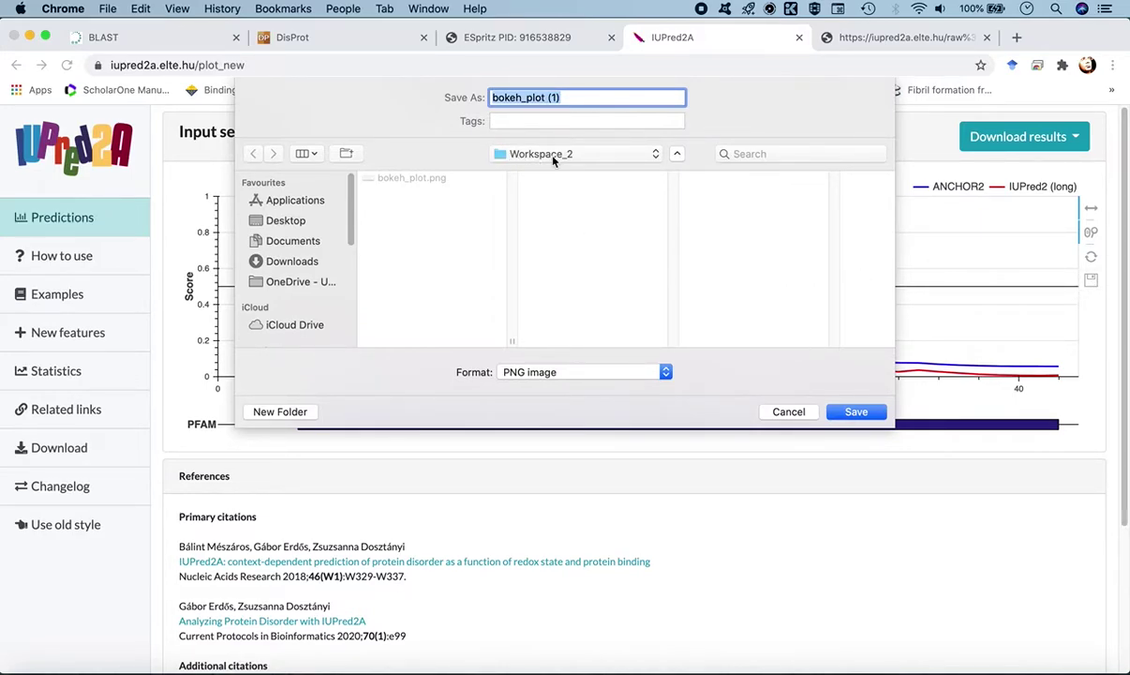
{"action": "left_click", "coordinate": [853, 413]}
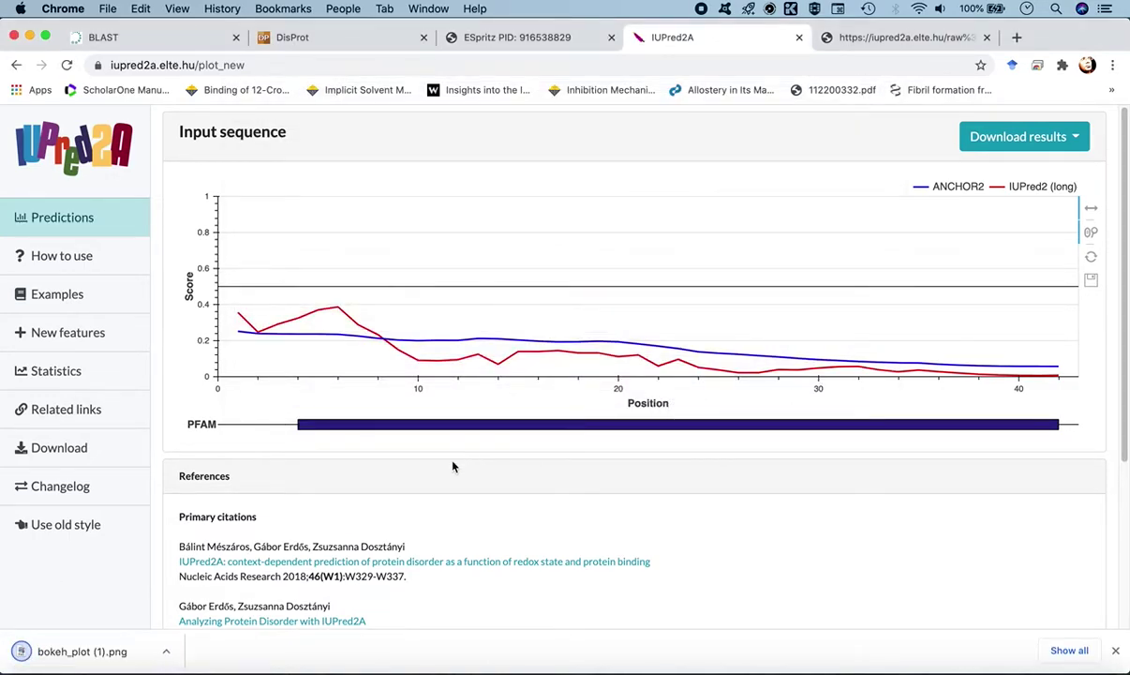
{"action": "left_click", "coordinate": [91, 658]}
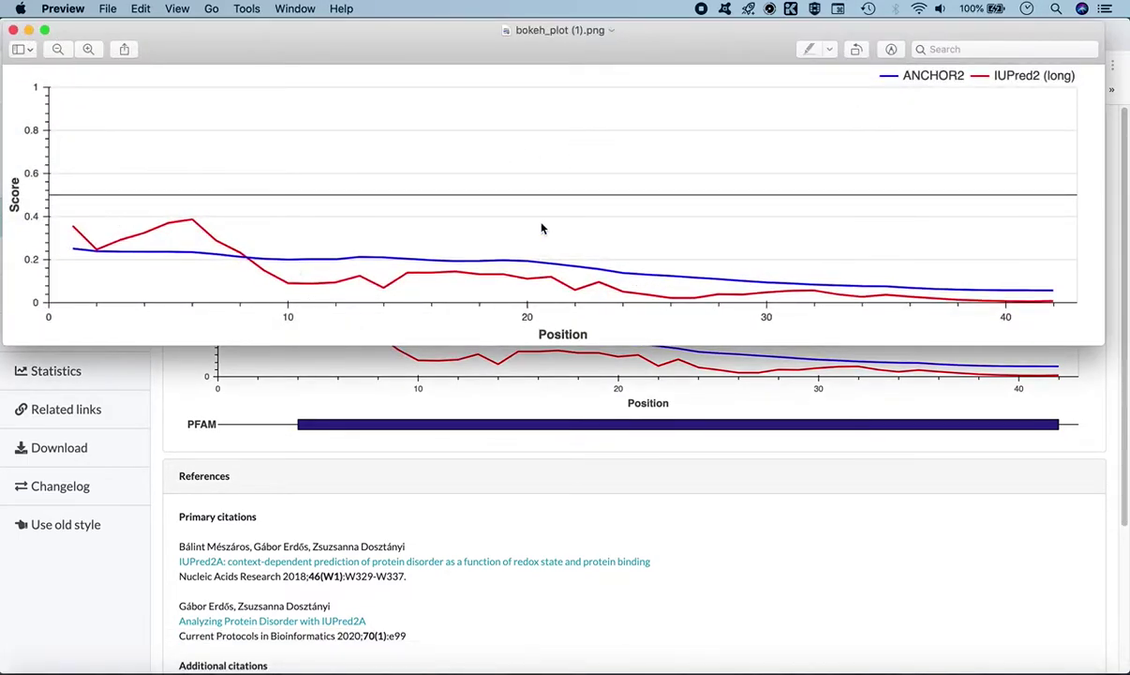
{"action": "left_click", "coordinate": [13, 30]}
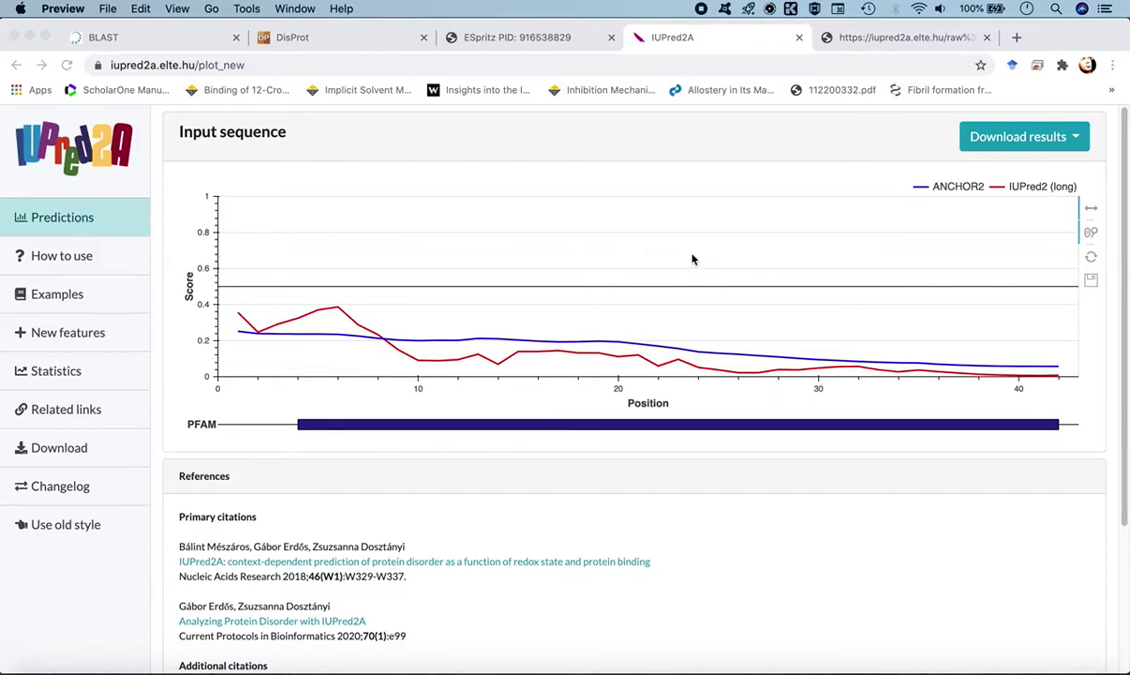
{"action": "left_click", "coordinate": [541, 178]}
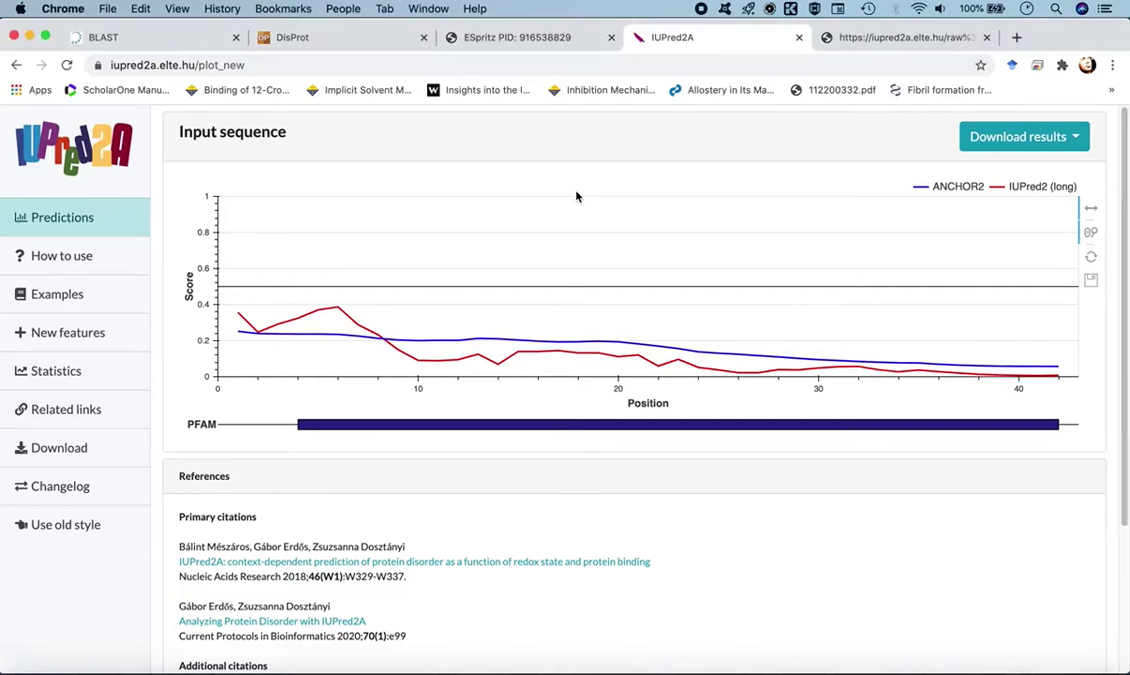
Step: Close the text results and open a fresh IUPred2A prediction page at iupred2a.elte.hu alongside the amyloid-beta plot
{"action": "left_click", "coordinate": [844, 39]}
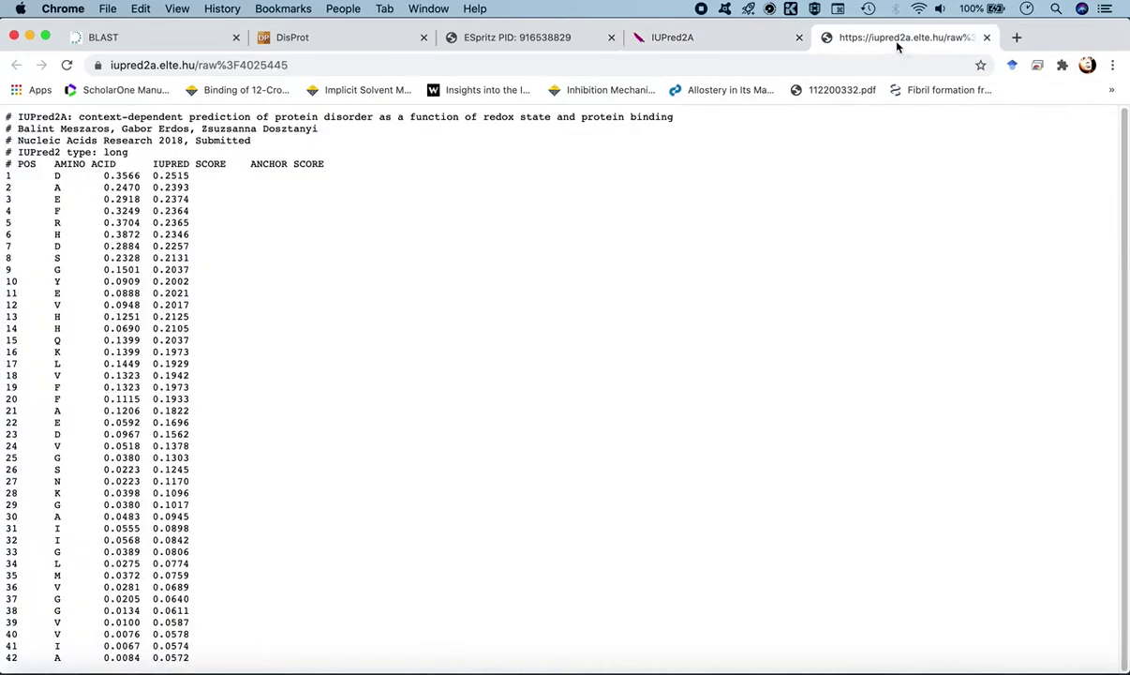
{"action": "key", "text": "super+w"}
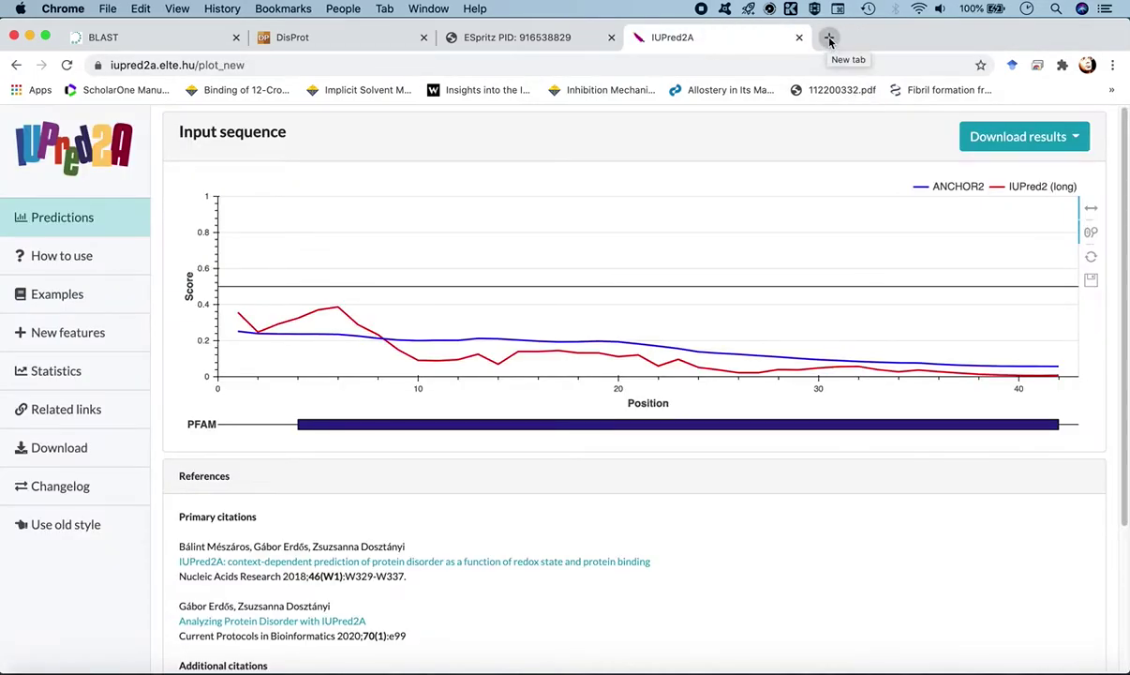
{"action": "left_click", "coordinate": [828, 37]}
{"action": "type", "text": "iupre"}
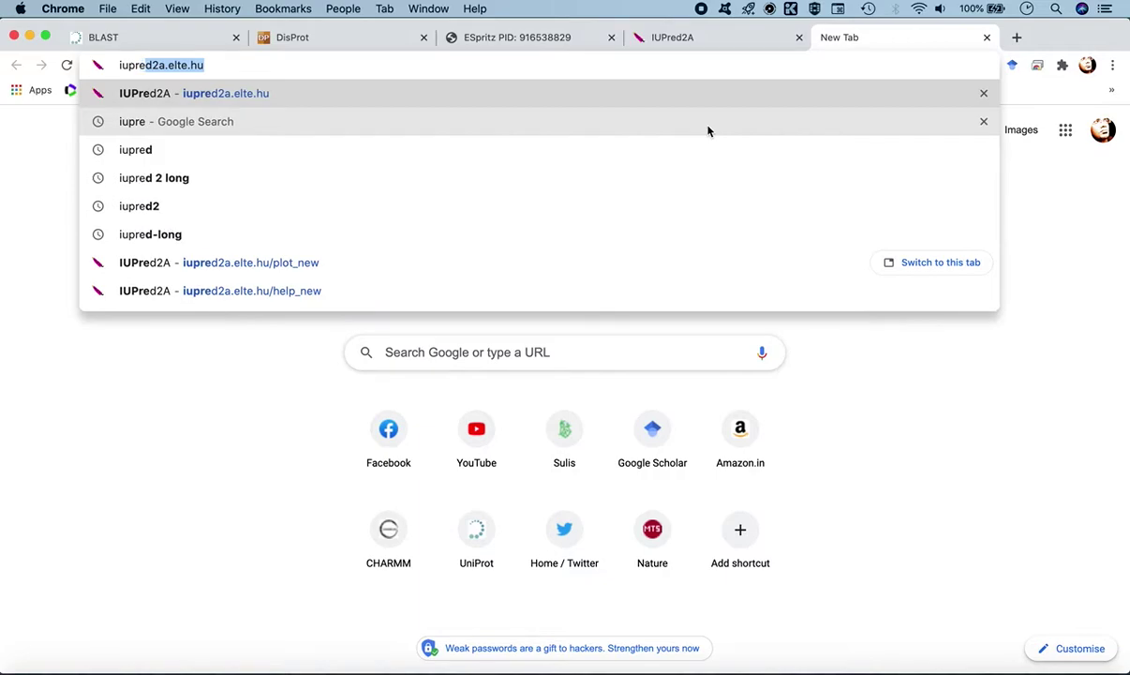
{"action": "key", "text": "Return"}
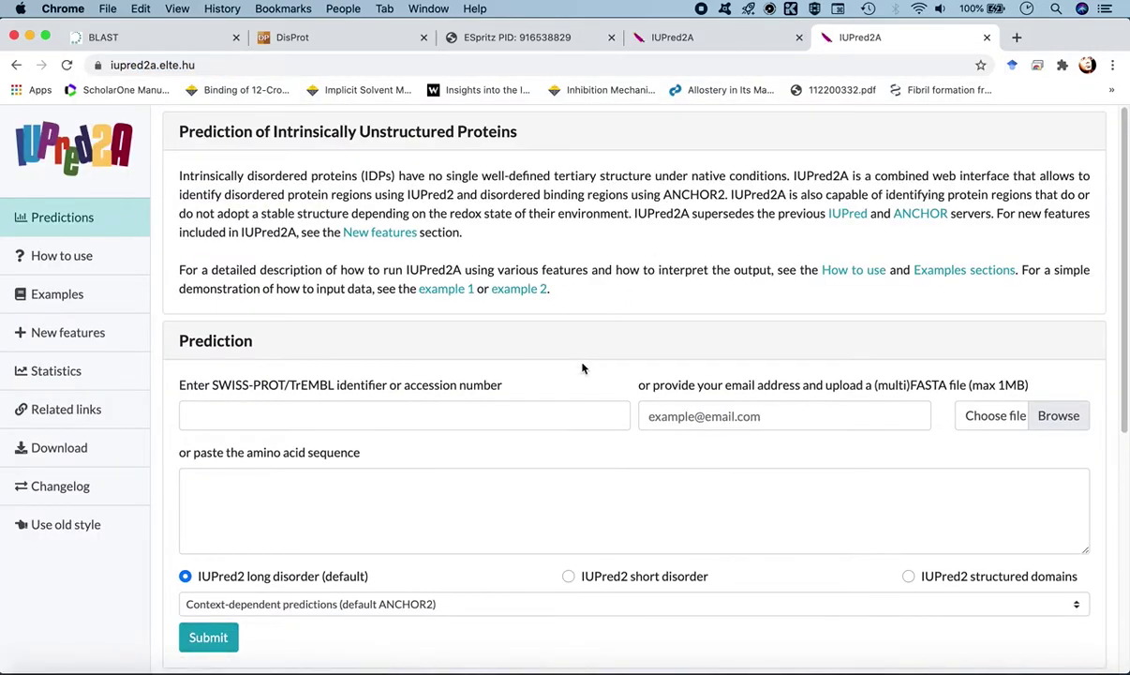
Step: Paste the alpha-synuclein DP00070r001 record into IUPred2A and submit it with IUPred2 long disorder and the default ANCHOR2 prediction
{"action": "scroll", "coordinate": [403, 421], "scroll_direction": "down", "scroll_amount": 1}
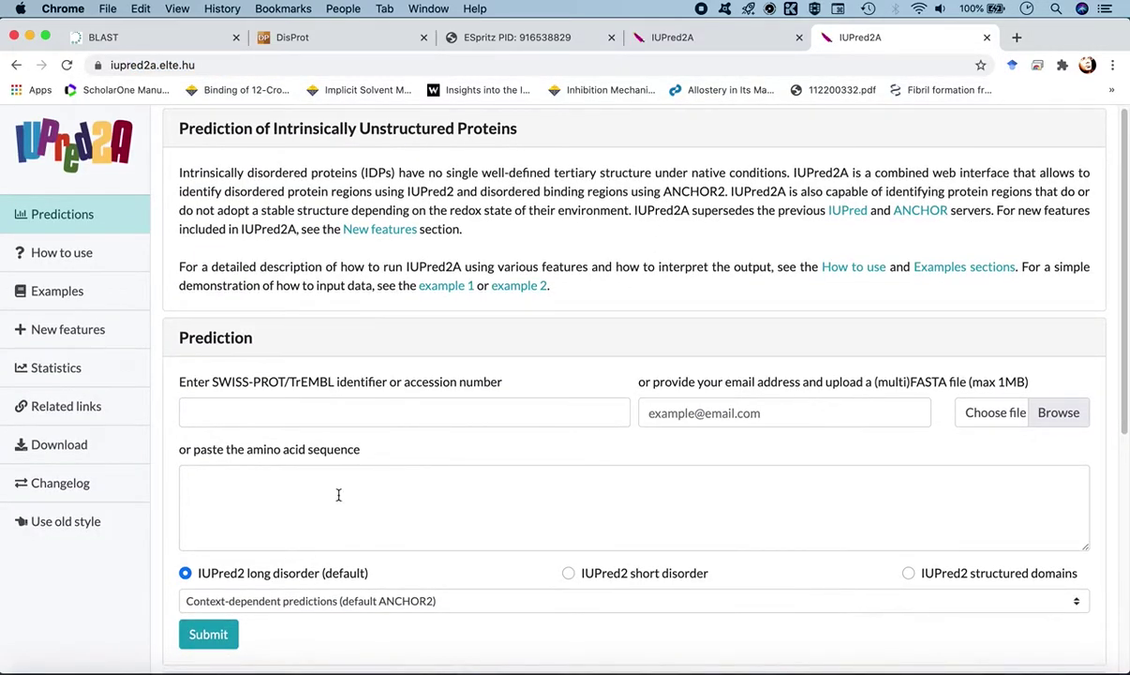
{"action": "left_click", "coordinate": [251, 492]}
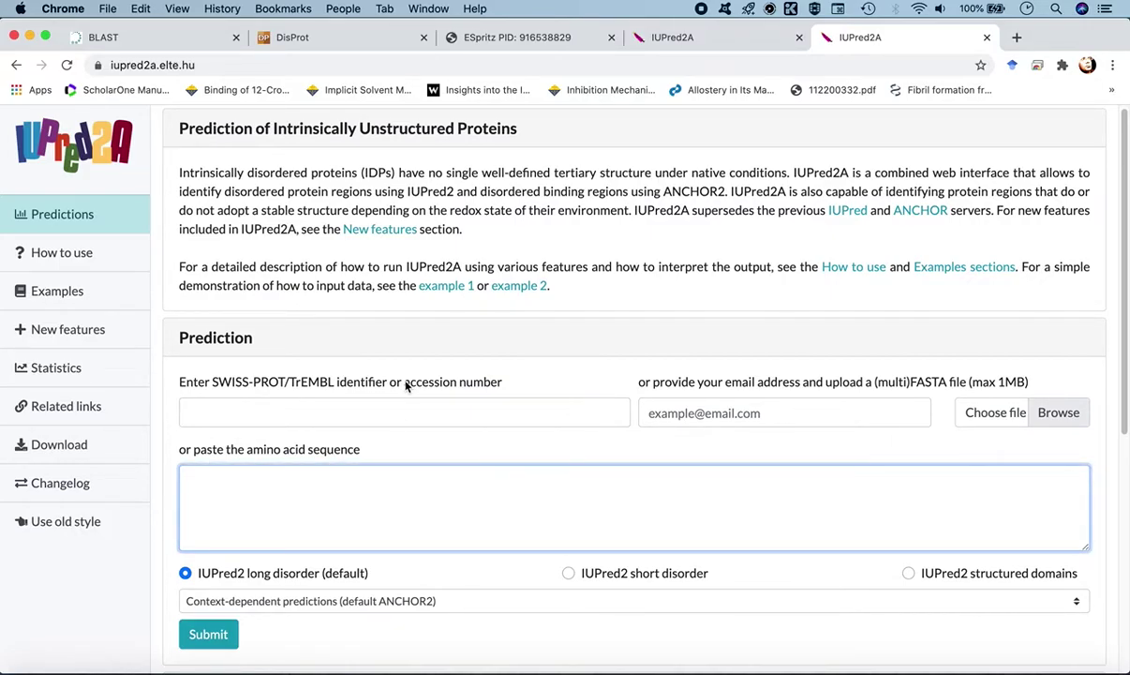
{"action": "type", "text": ">disprot|DP00070r001 pos=1-140 term=DO:00076 ec=DO:00086 pmid=8901511 MDVFMKGLSKAKEGVVAAAEKTKQGVAEAAGKTKEGVLYVGSKTKEGVVHGVATVAEKTKEQVTNVGGAVVTGVTAVAQK TVEGAGSIAAATGFVKKDQLGKNEEGAPQEGILEDMPVDPDNEAYEMPSEEGYQDYEPEA"}
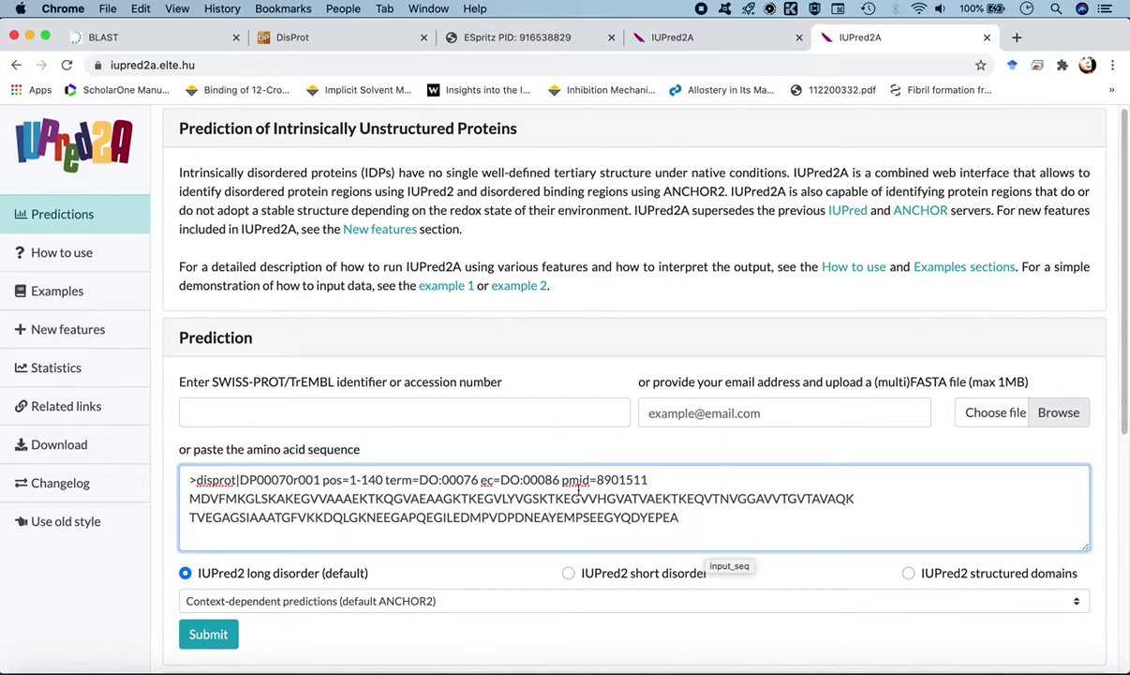
{"action": "scroll", "coordinate": [579, 492], "scroll_direction": "down", "scroll_amount": 1}
{"action": "scroll", "coordinate": [579, 490], "scroll_direction": "down", "scroll_amount": 2}
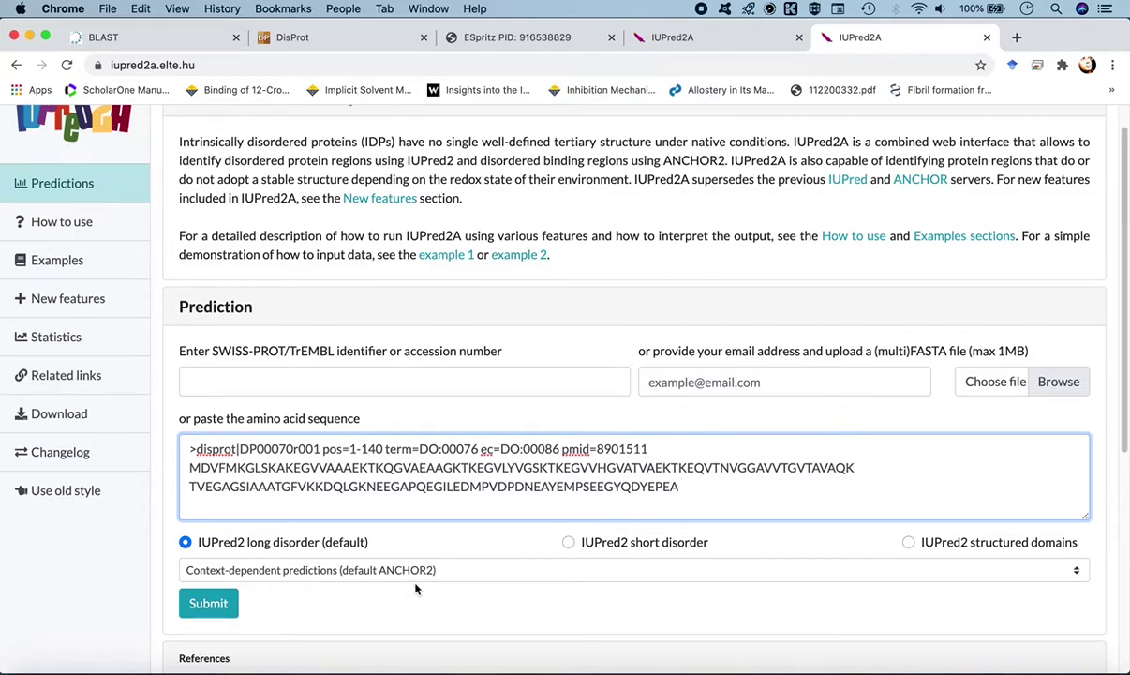
{"action": "scroll", "coordinate": [416, 588], "scroll_direction": "down", "scroll_amount": 2}
{"action": "left_click", "coordinate": [213, 580]}
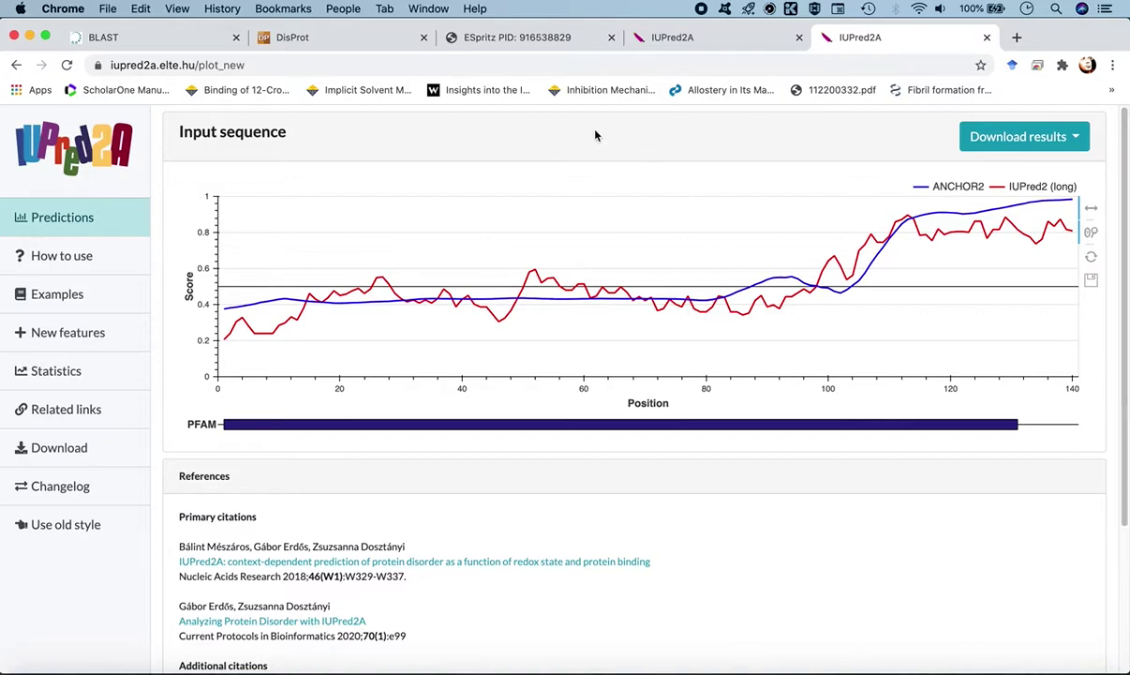
Step: Return to the ESpritz results page of the amyloids job
{"action": "left_click", "coordinate": [521, 39]}
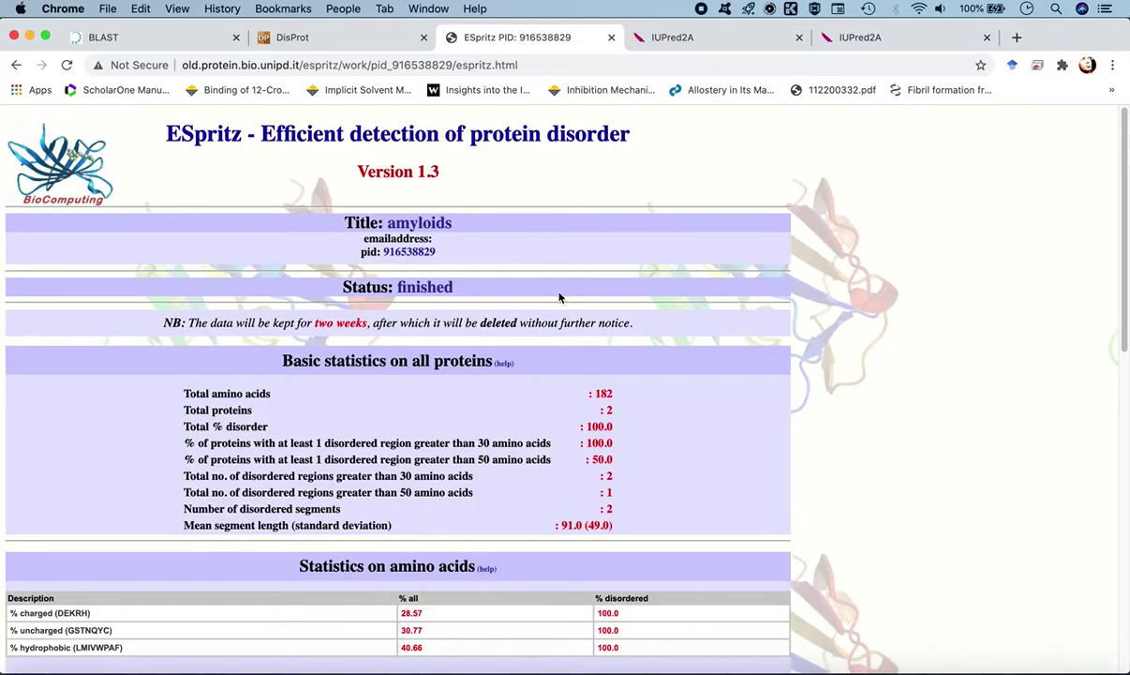